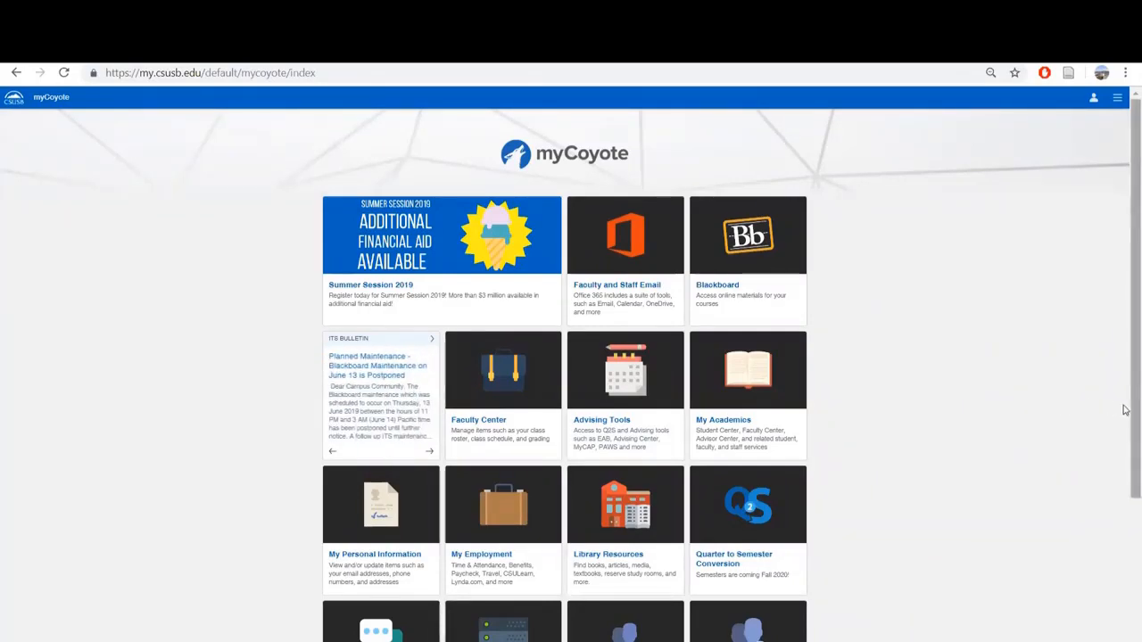
Open PeopleSoft HR from the Administrative Systems section of myCoyote.
drag(1124, 407, 1125, 599)
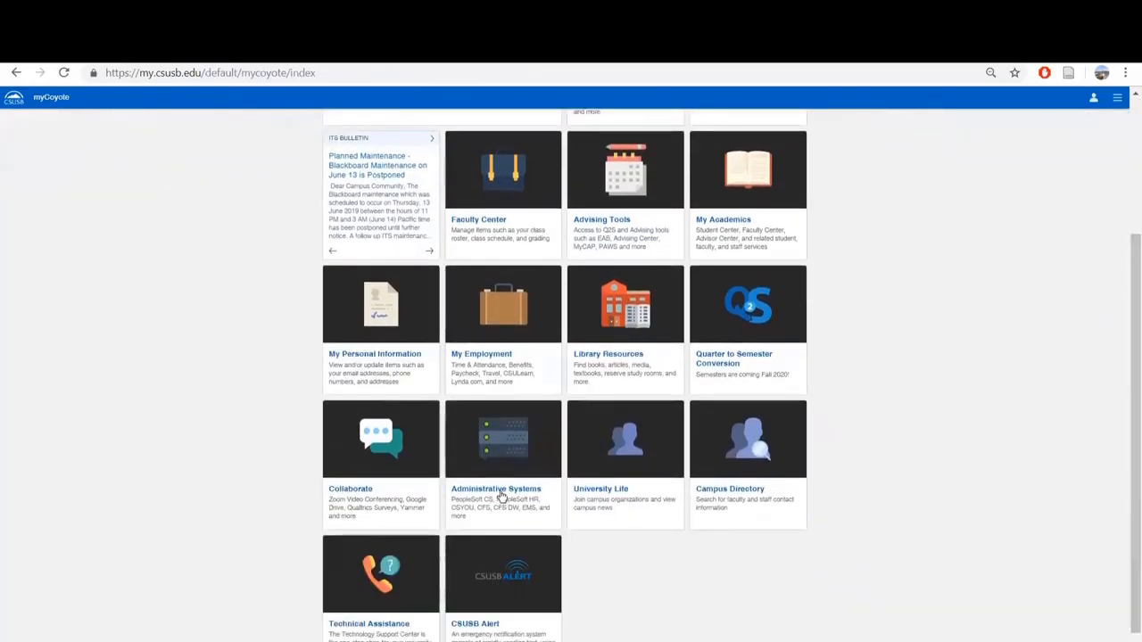
click(501, 497)
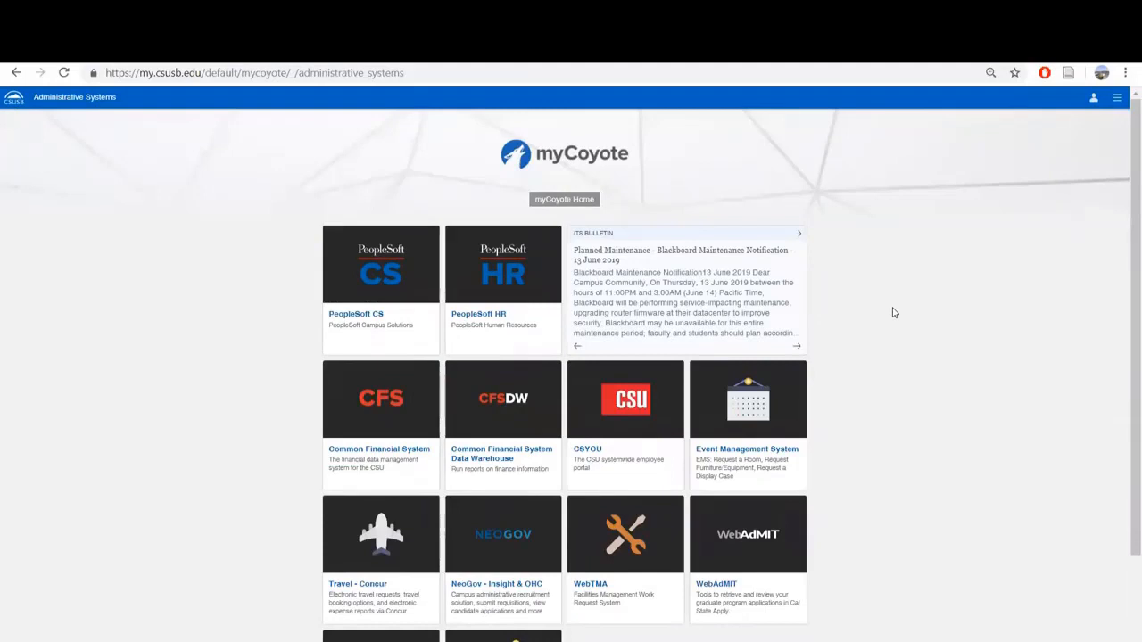
click(461, 323)
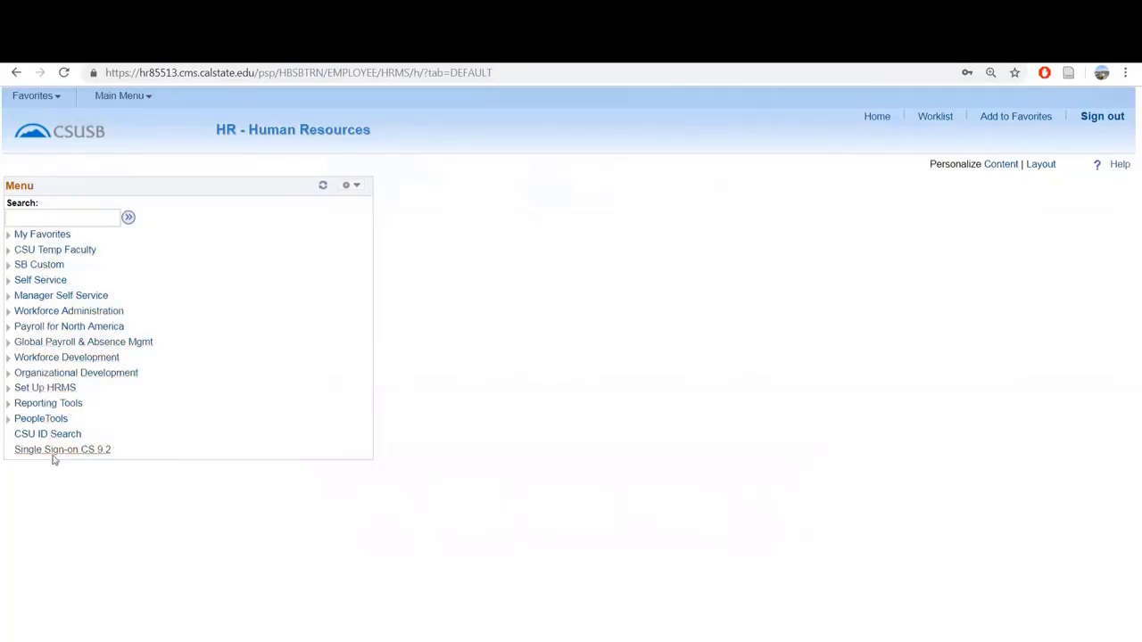
Examine the folders and links listed in the HR main menu.
click(148, 100)
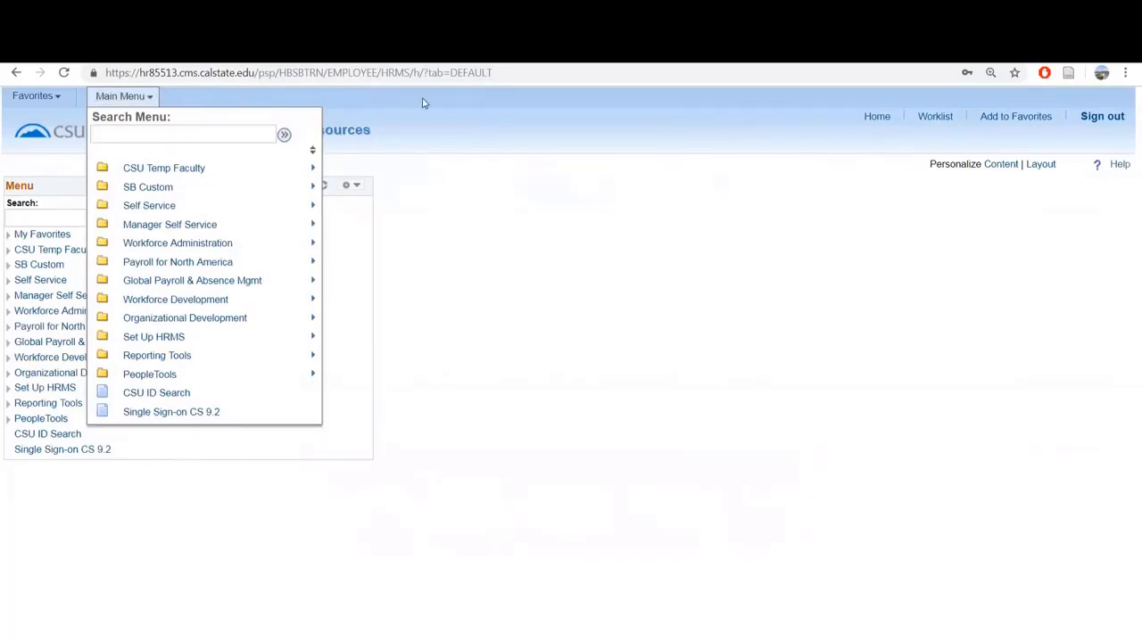
click(477, 212)
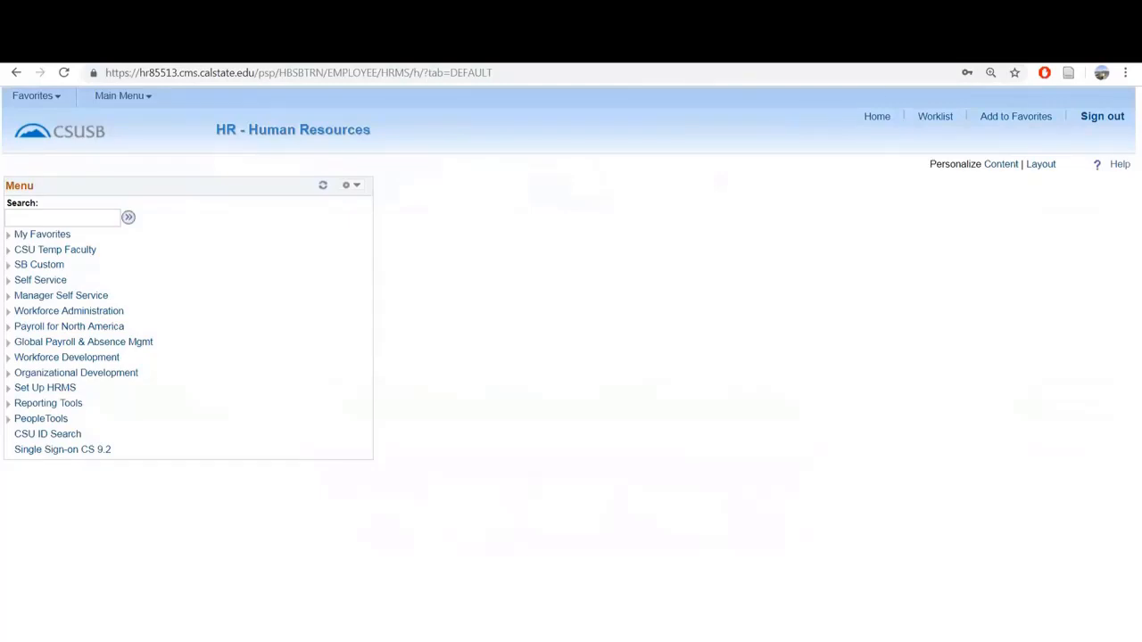
Search the HR home page's menu for "worker".
click(48, 218)
click(129, 218)
click(16, 73)
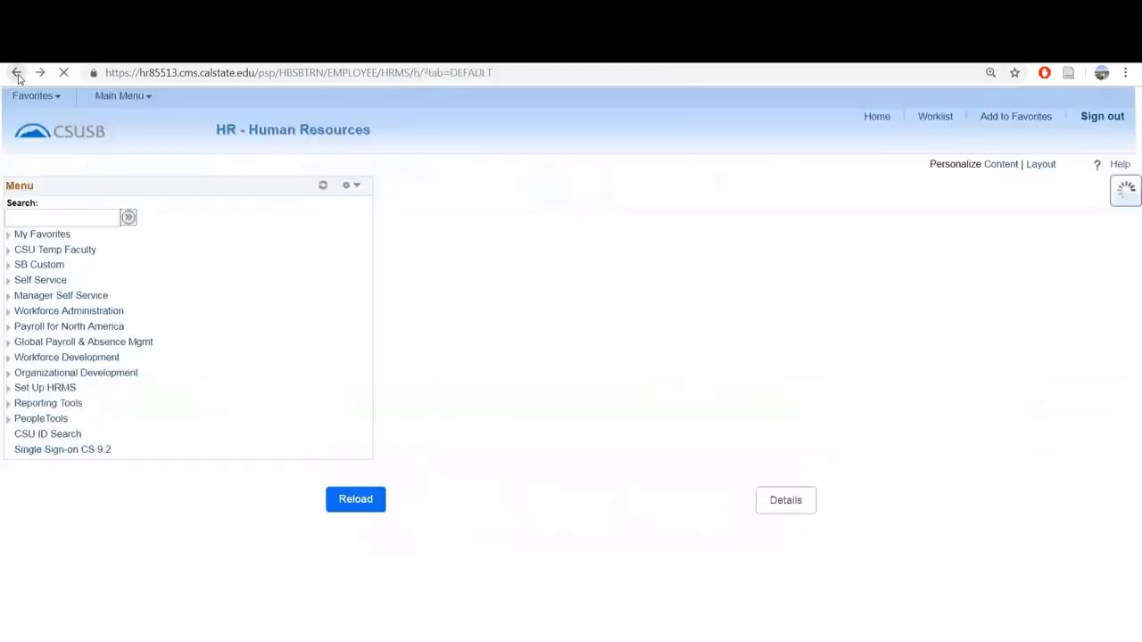
click(38, 219)
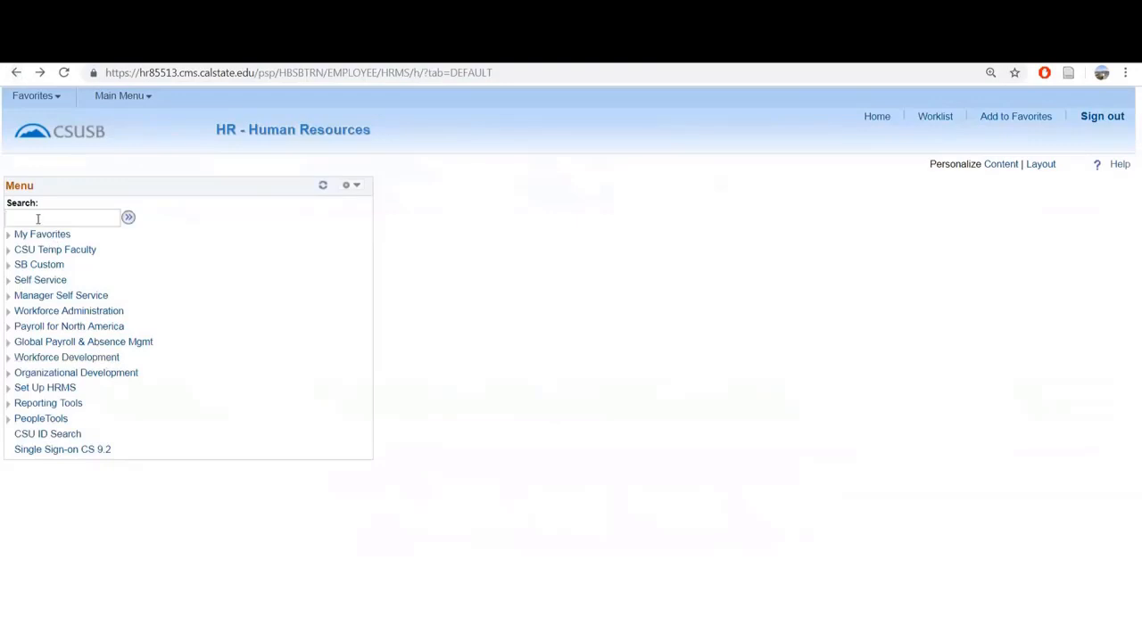
text(worker)
key(Return)
Review the recently used pages and favorites options, and look over the main menu's folders again.
click(59, 102)
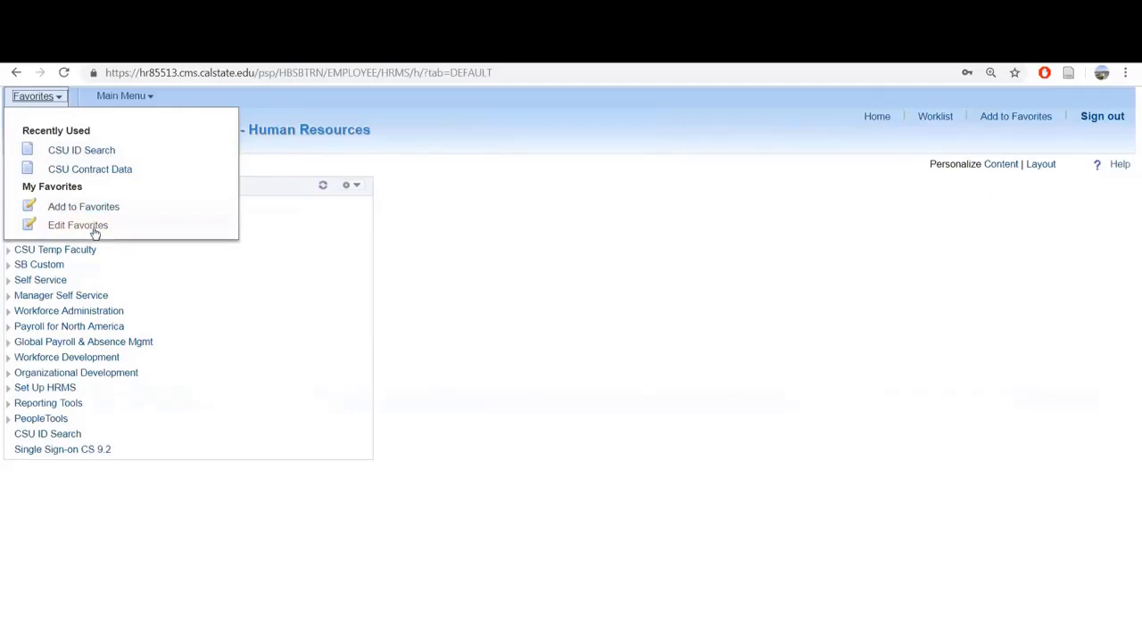
click(150, 97)
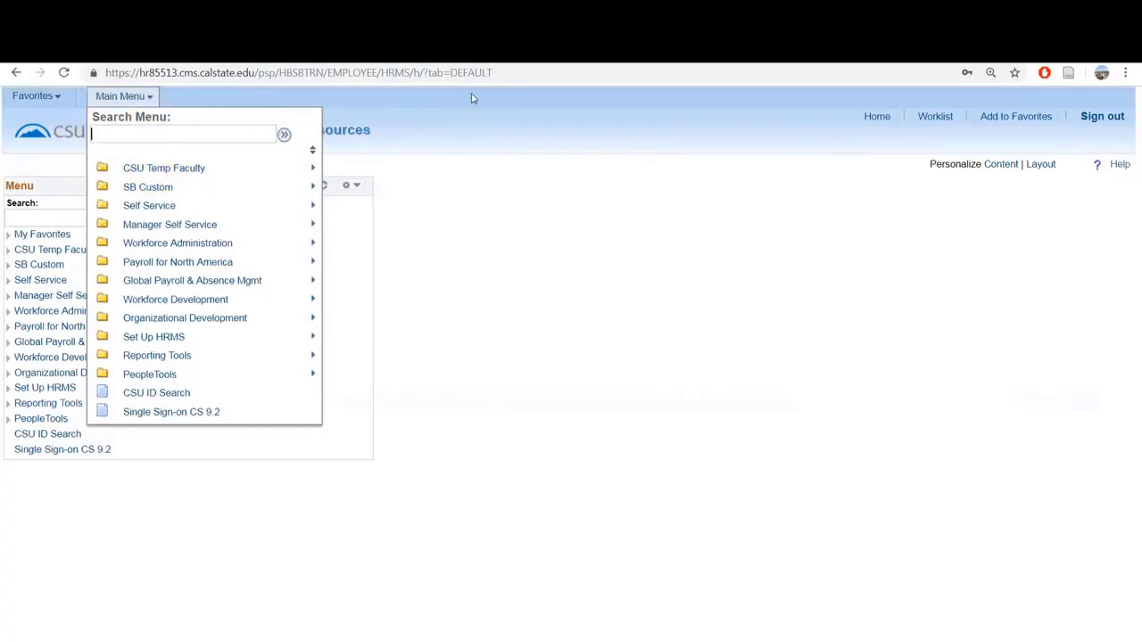
click(571, 194)
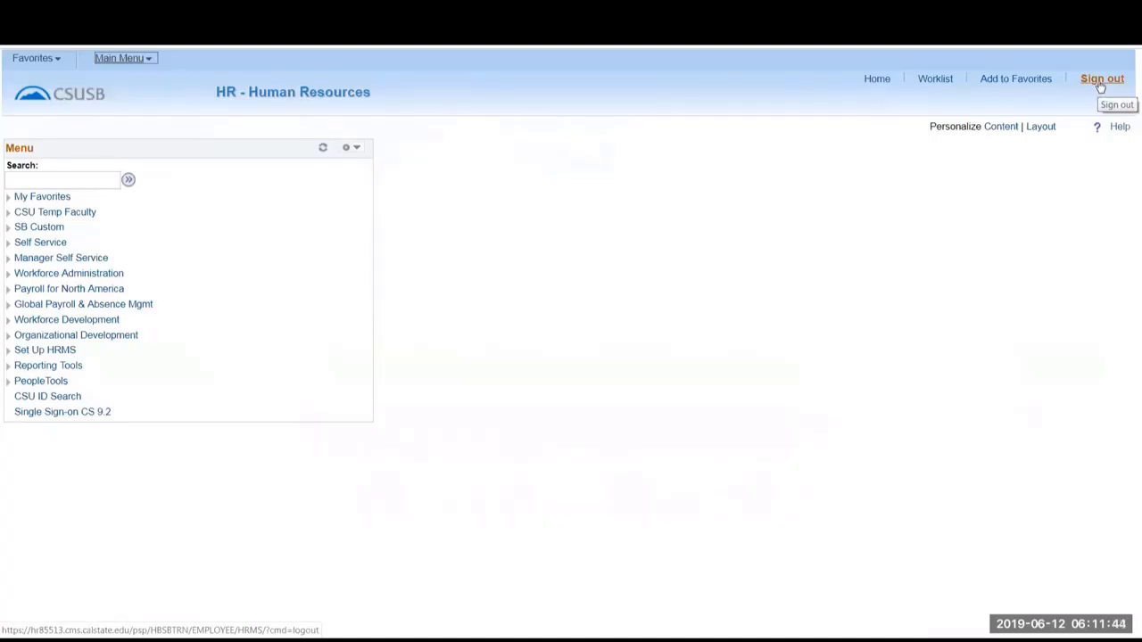
click(1101, 82)
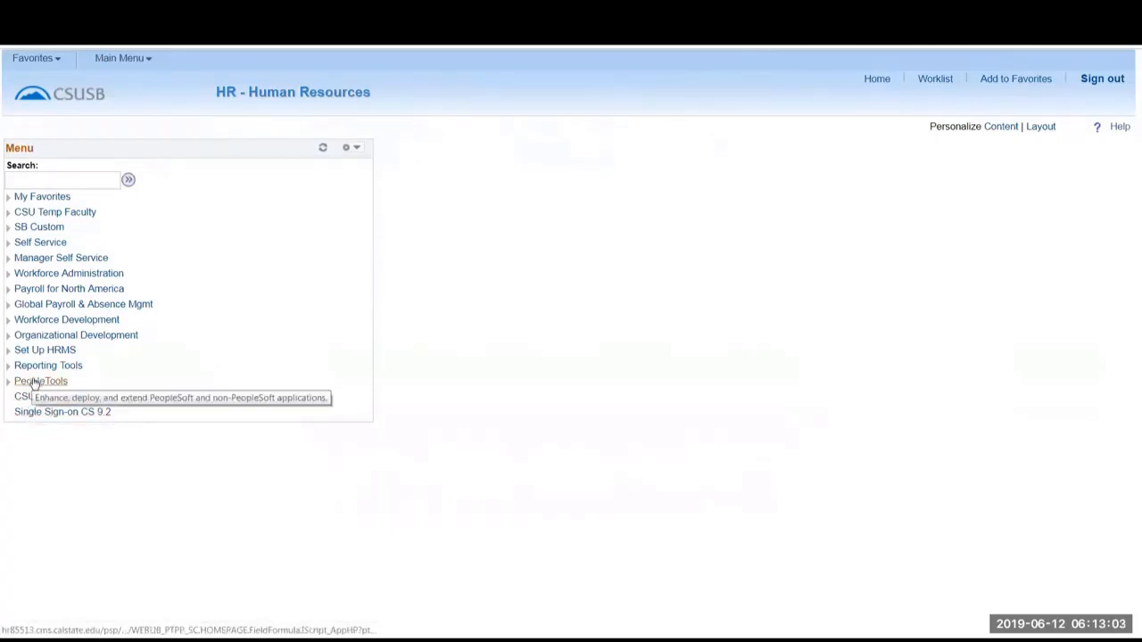
Expand My Favorites and CSU Temp Faculty with its reports folder to view their contents, and collapse them again.
click(9, 200)
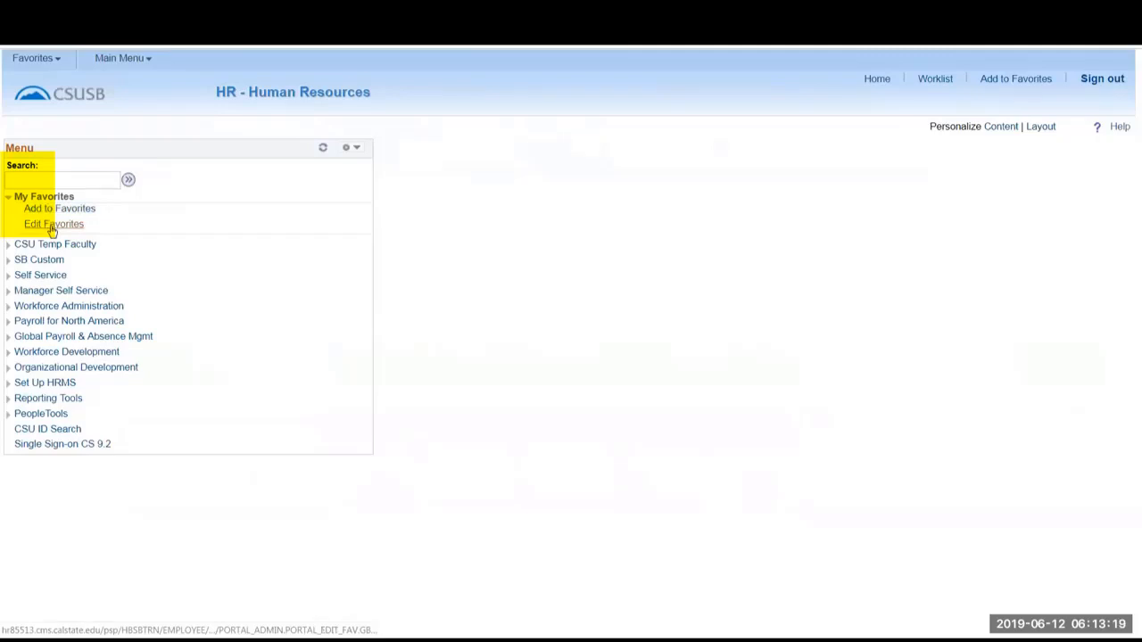
click(9, 199)
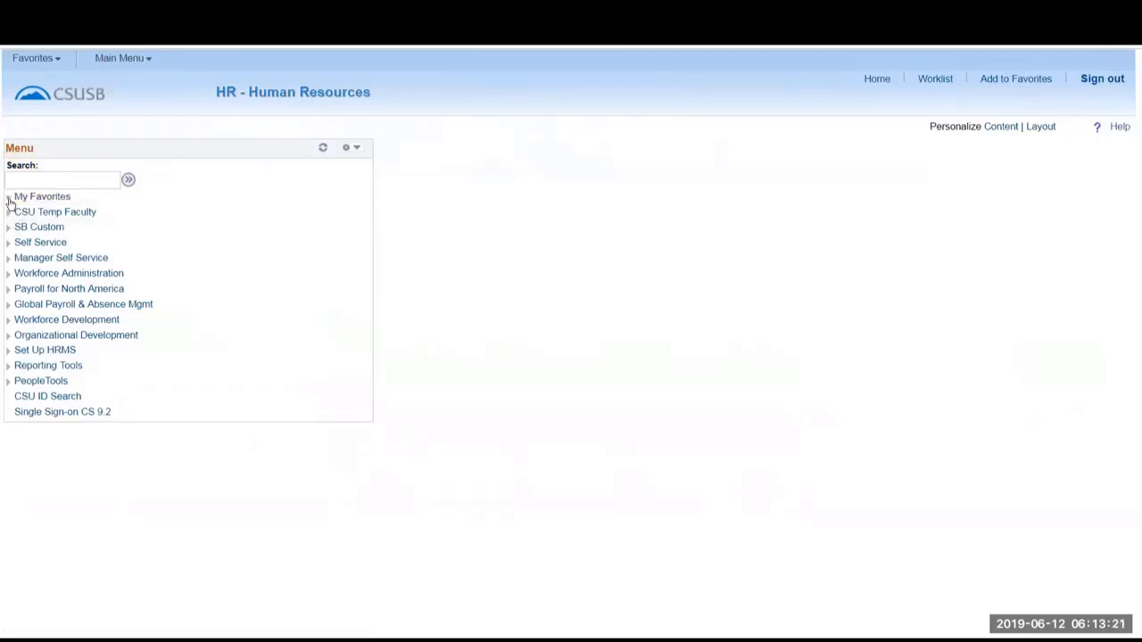
click(9, 214)
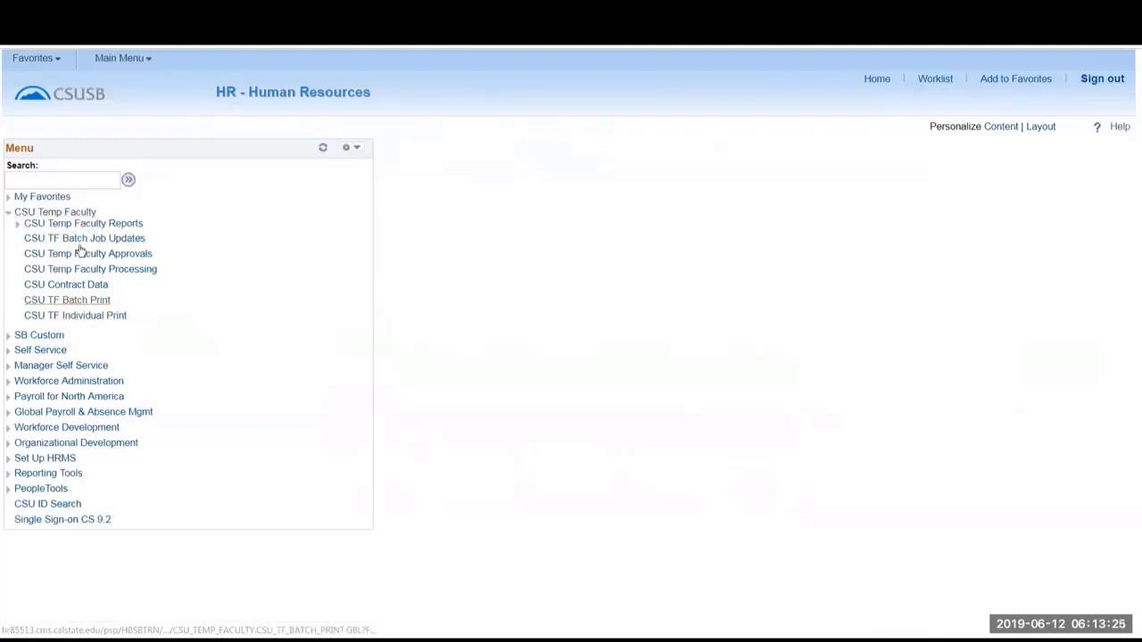
click(18, 229)
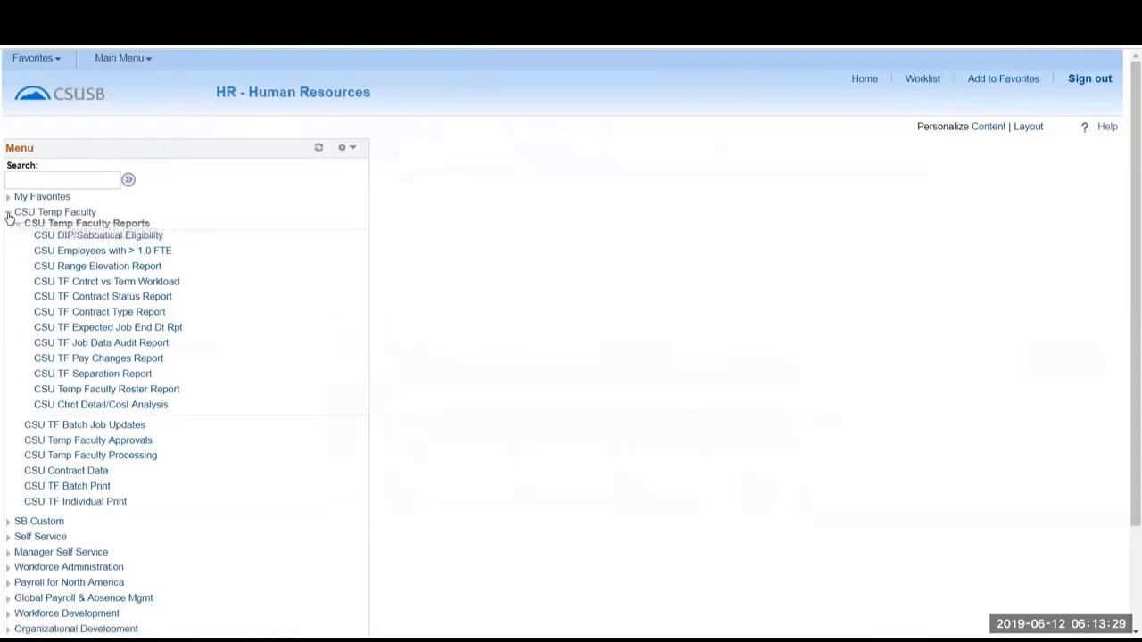
click(9, 215)
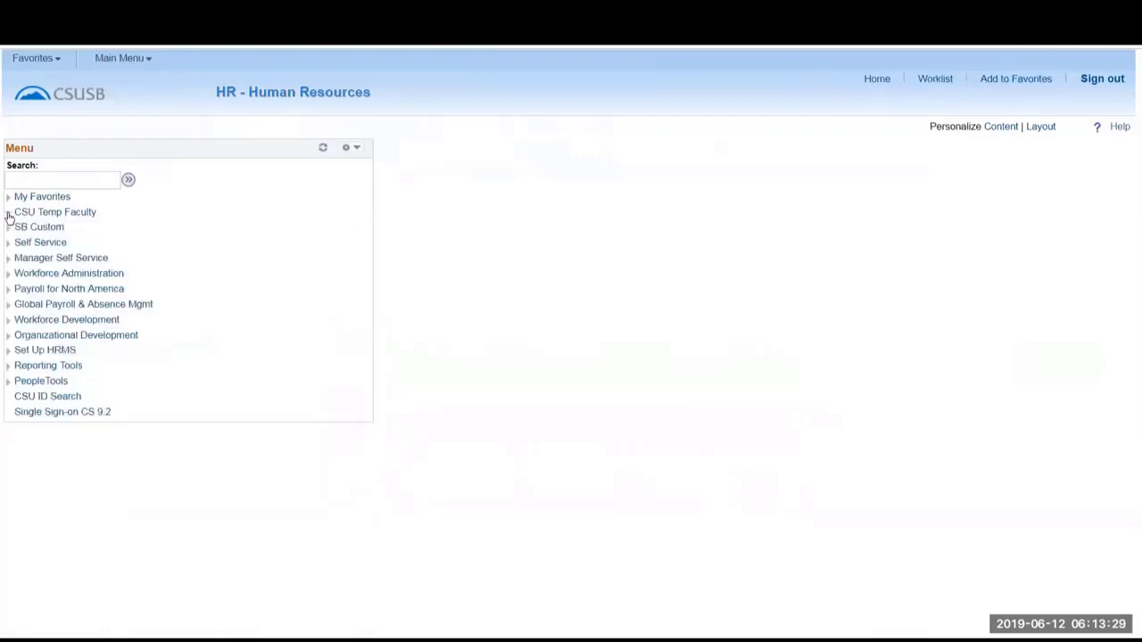
Open CSU ID Search and find people using a partial Empl ID preceded by the % wildcard.
click(53, 403)
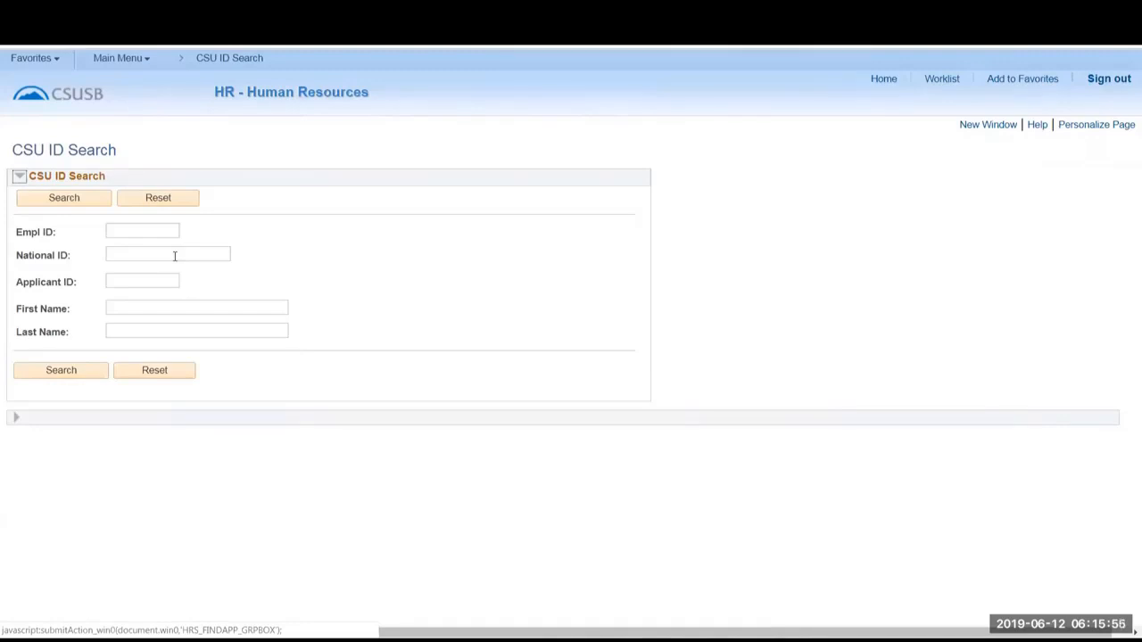
click(139, 230)
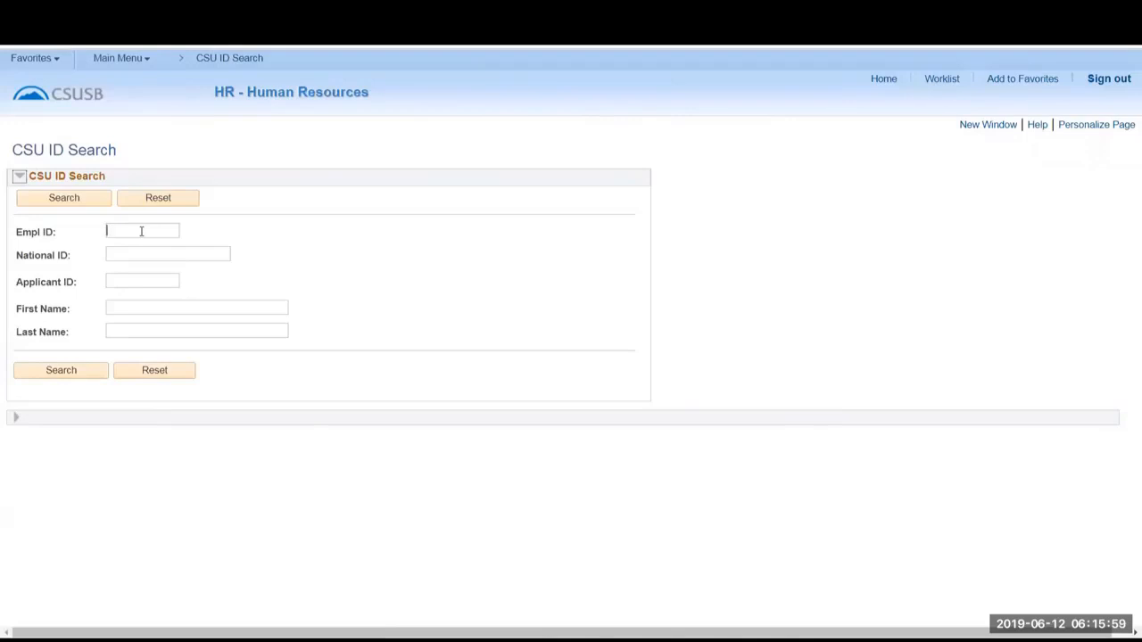
text(%21345)
click(95, 372)
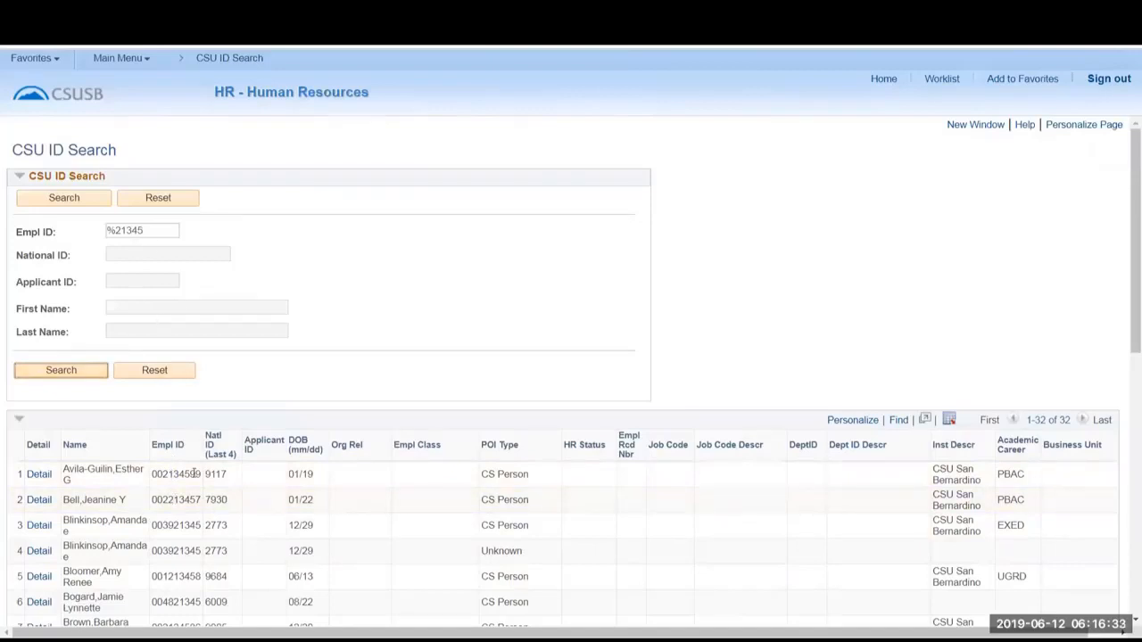
Sort the ID search results by Name, by DOB and finally by Org Rel.
scroll(184, 512, down, 3)
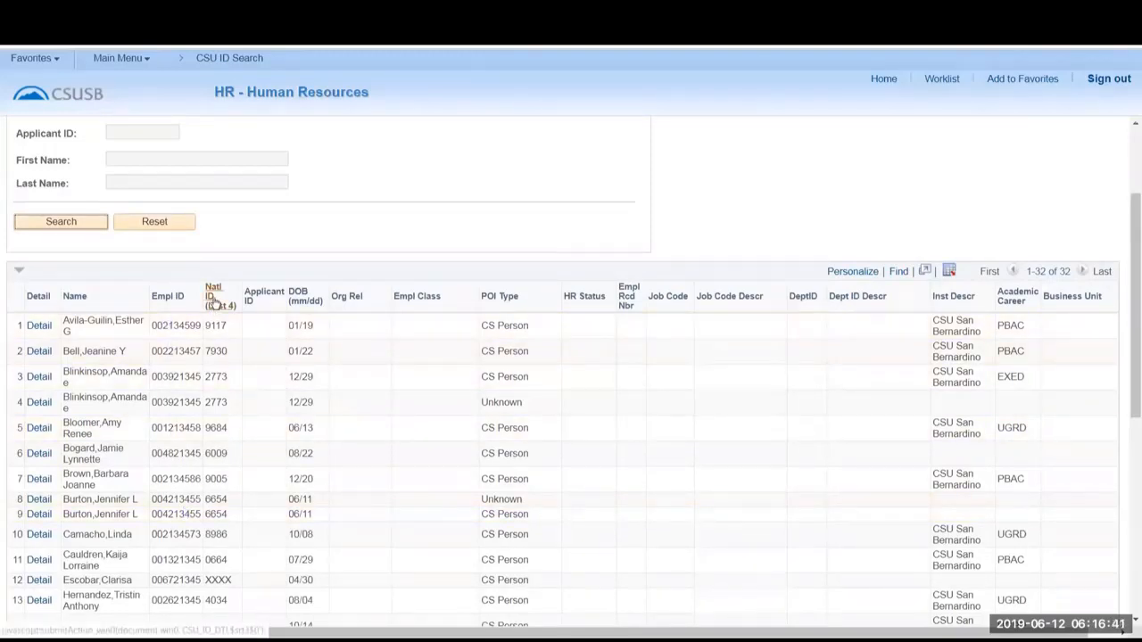
click(79, 298)
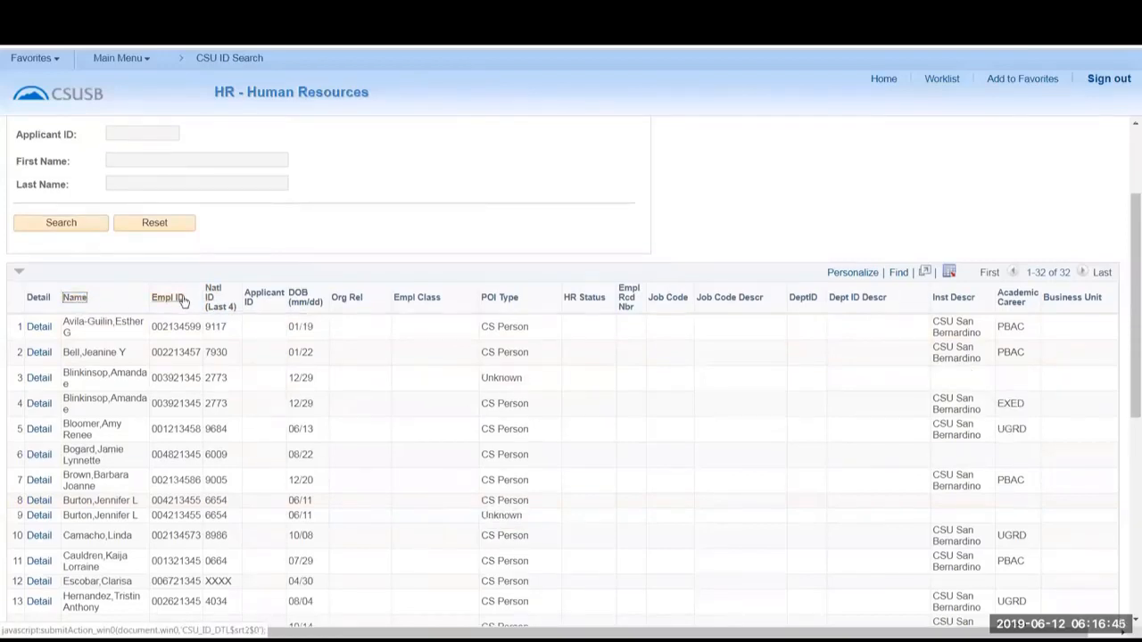
click(299, 303)
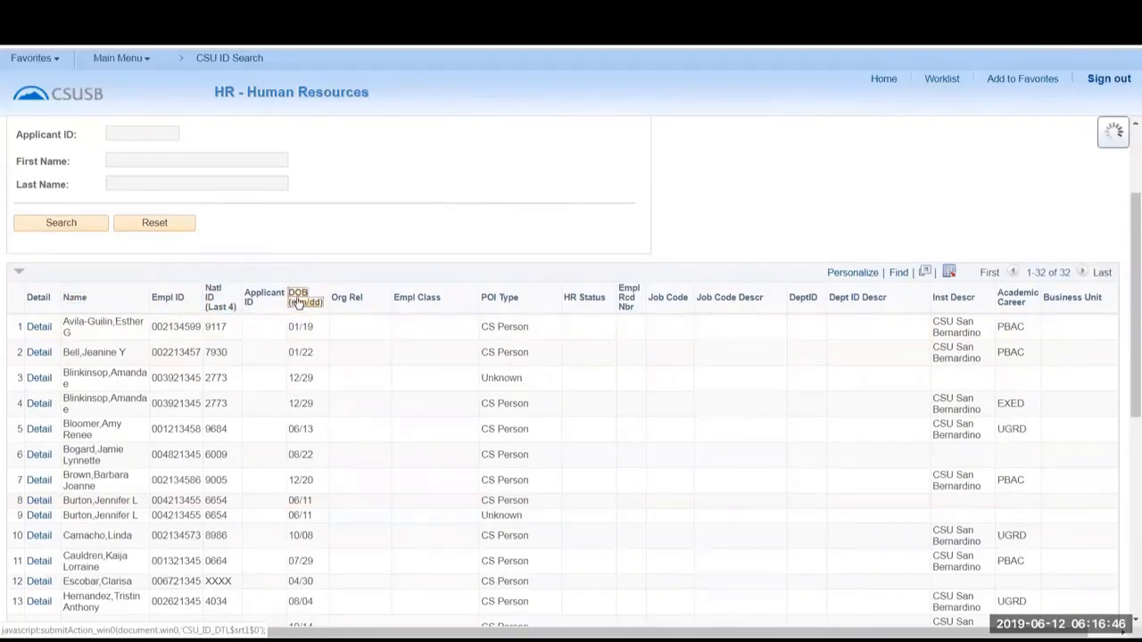
click(359, 302)
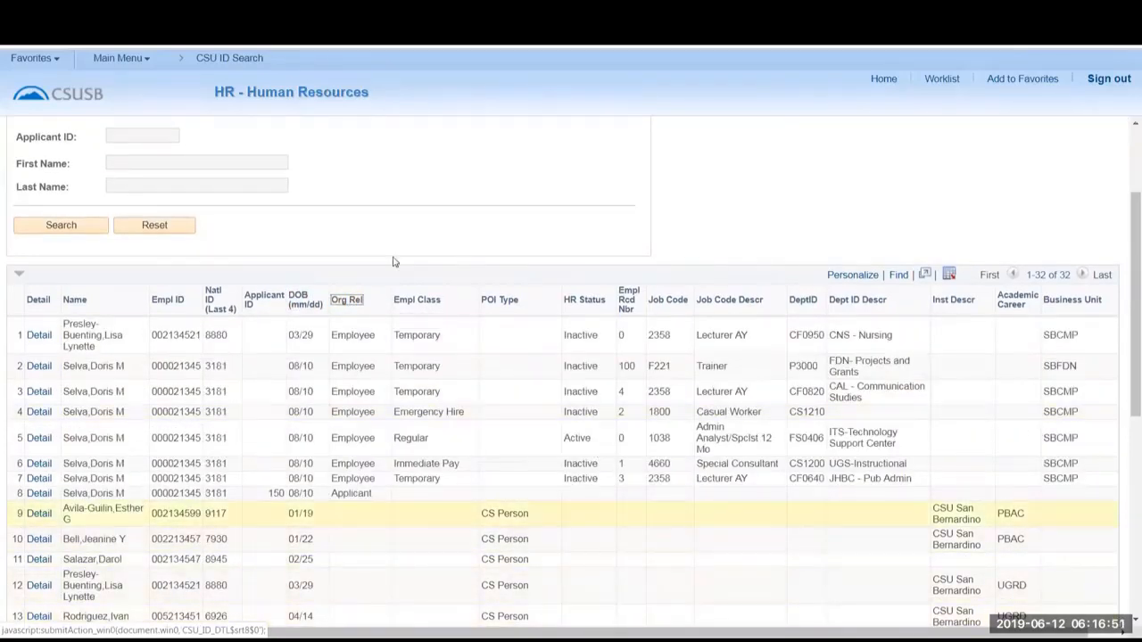
Reset the search criteria and search by the first letters of the person's first and last names.
scroll(391, 261, up, 3)
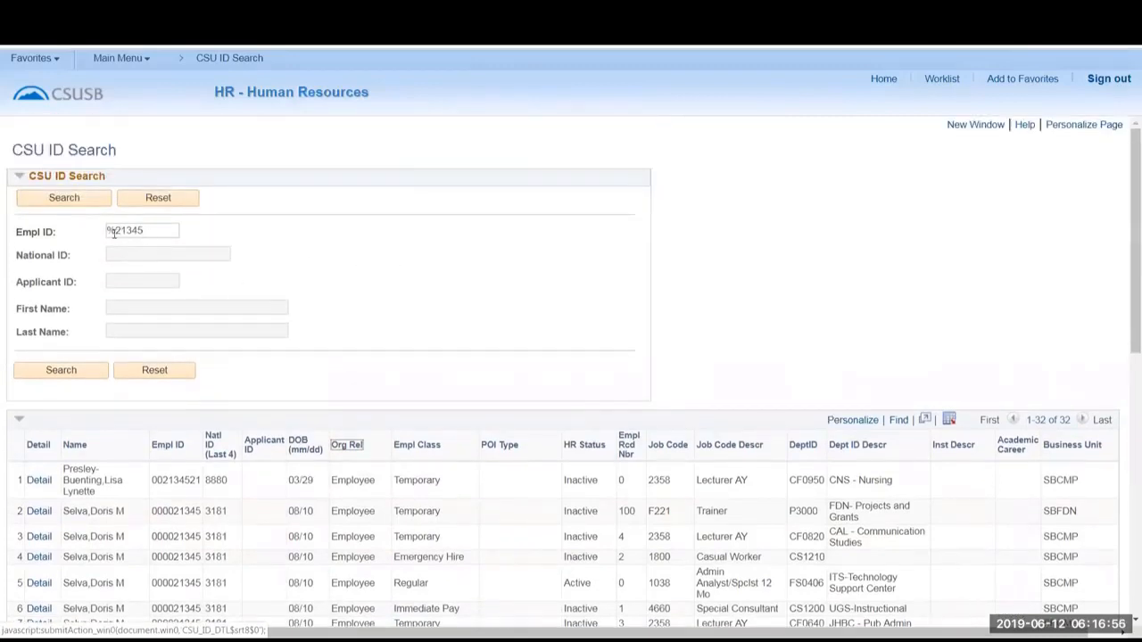
click(150, 374)
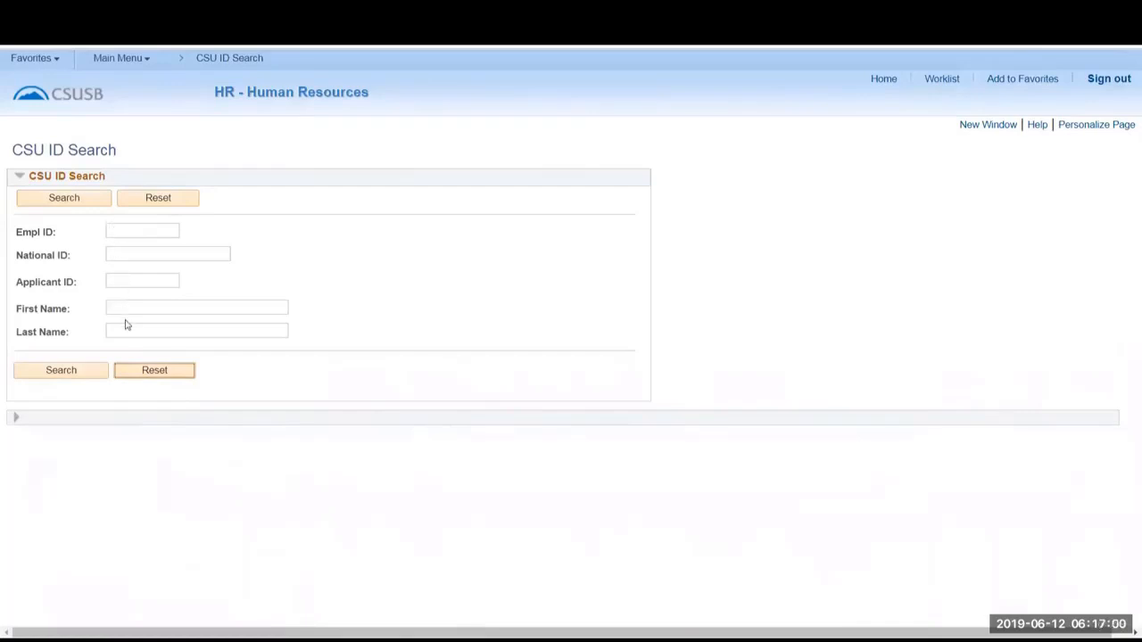
click(123, 308)
text(kat)
click(123, 332)
text(coll)
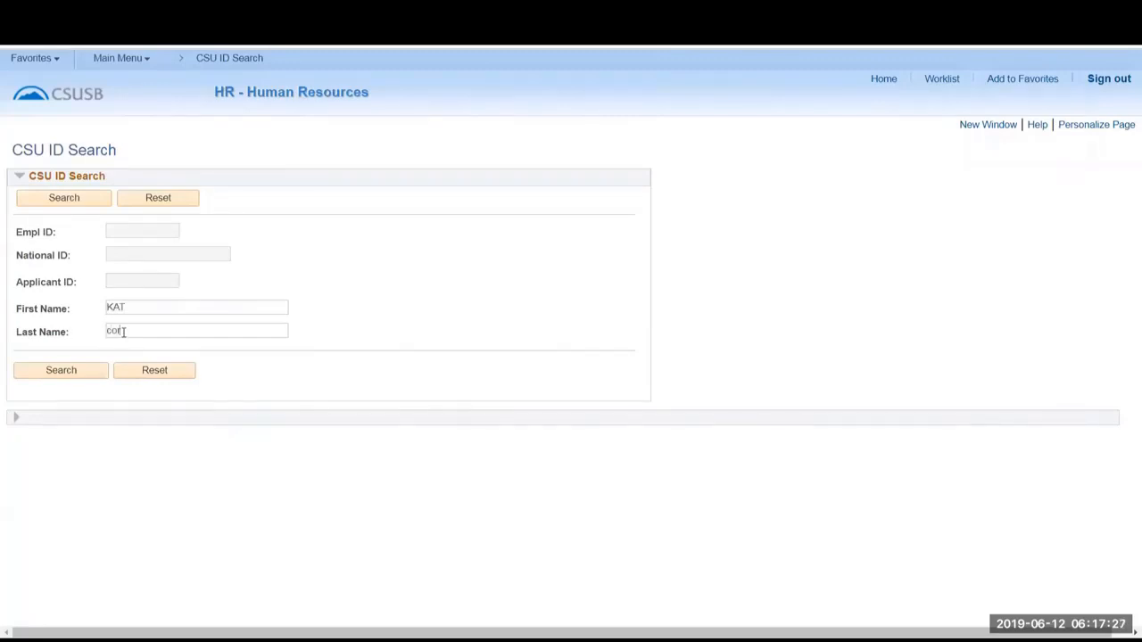
click(97, 369)
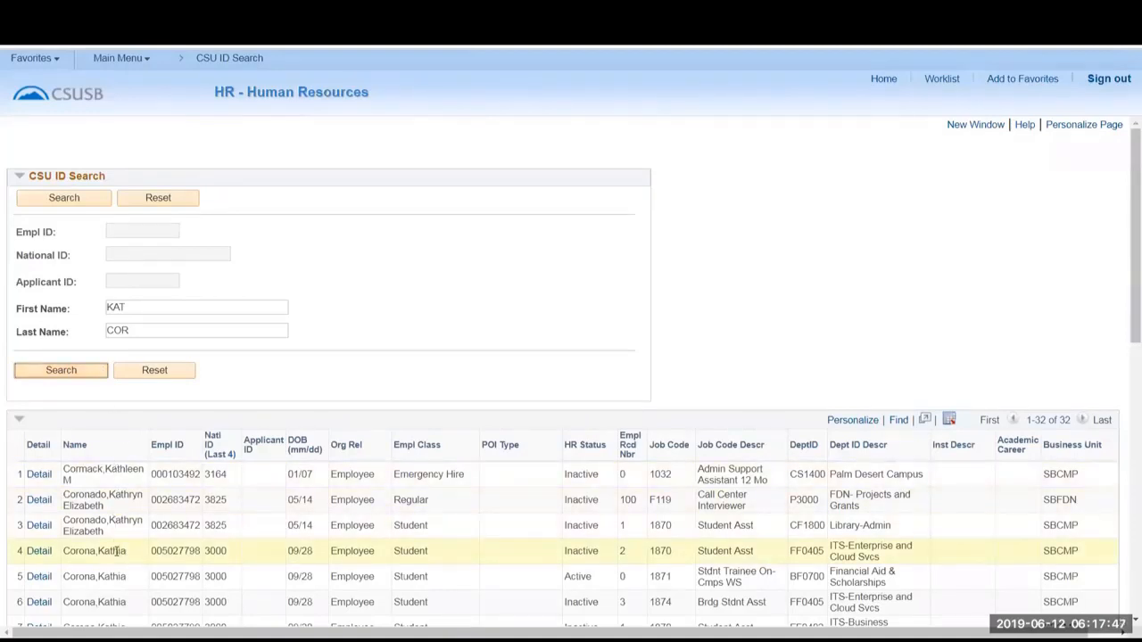
Examine the name search results, including the Org Rel, POI Type, HR Status, department and Business Unit columns.
scroll(115, 551, down, 1)
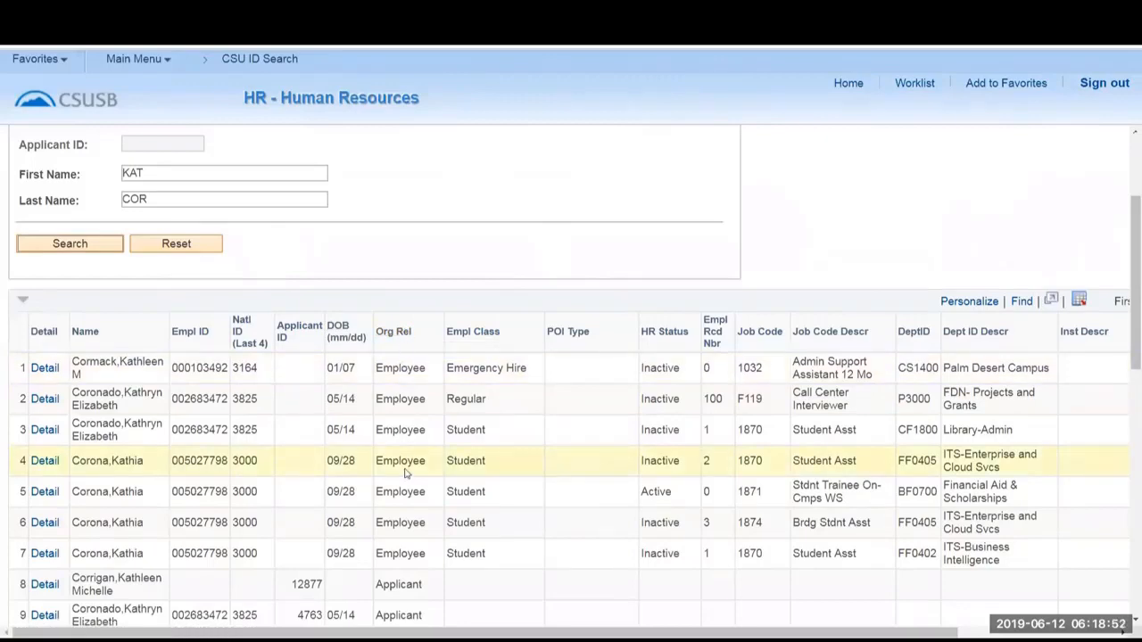
scroll(406, 482, down, 3)
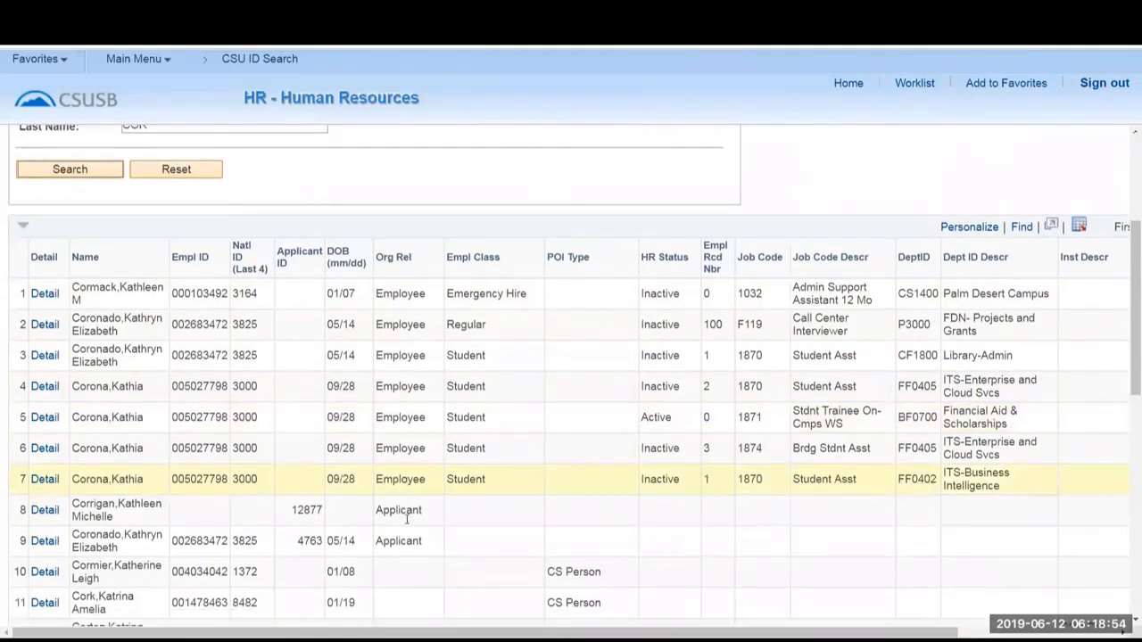
scroll(408, 535, down, 3)
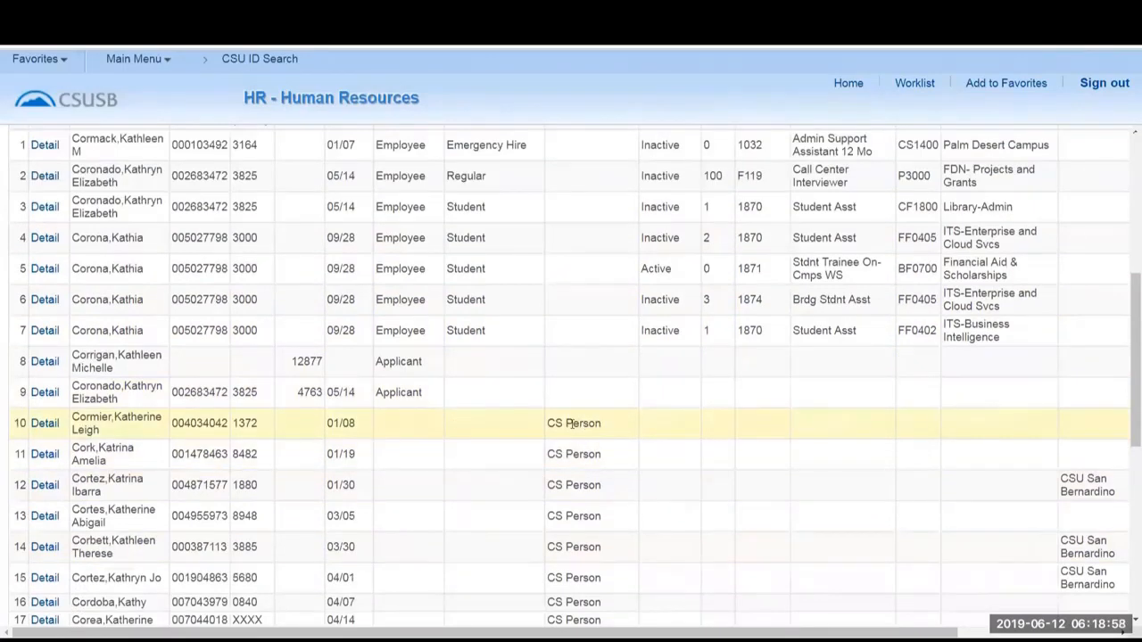
scroll(571, 424, up, 2)
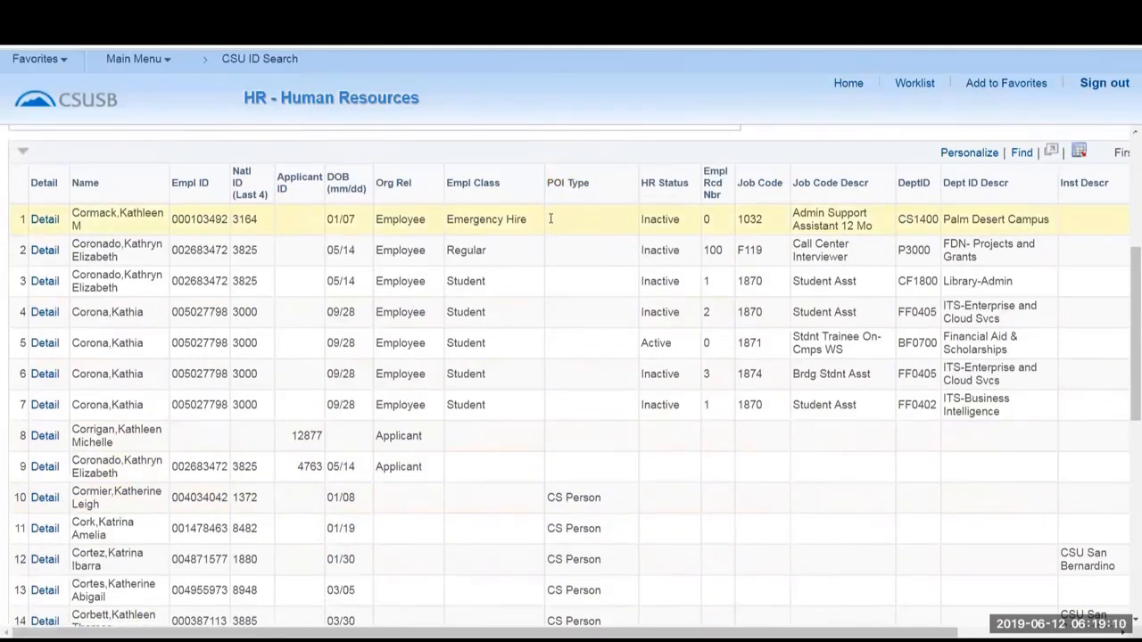
scroll(615, 421, down, 6)
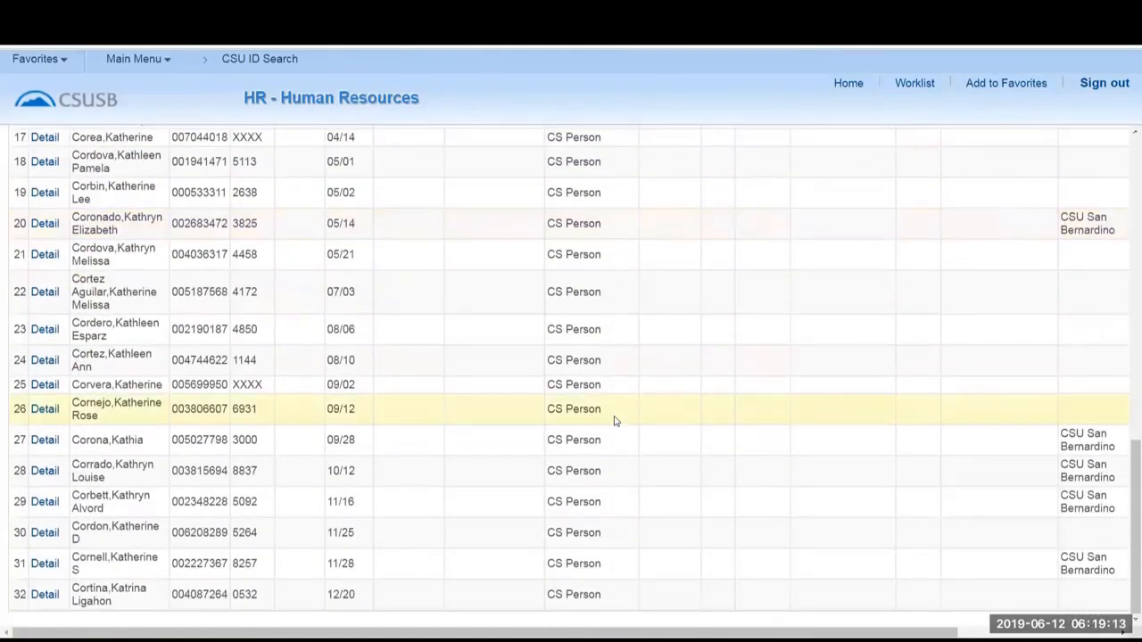
scroll(615, 422, up, 7)
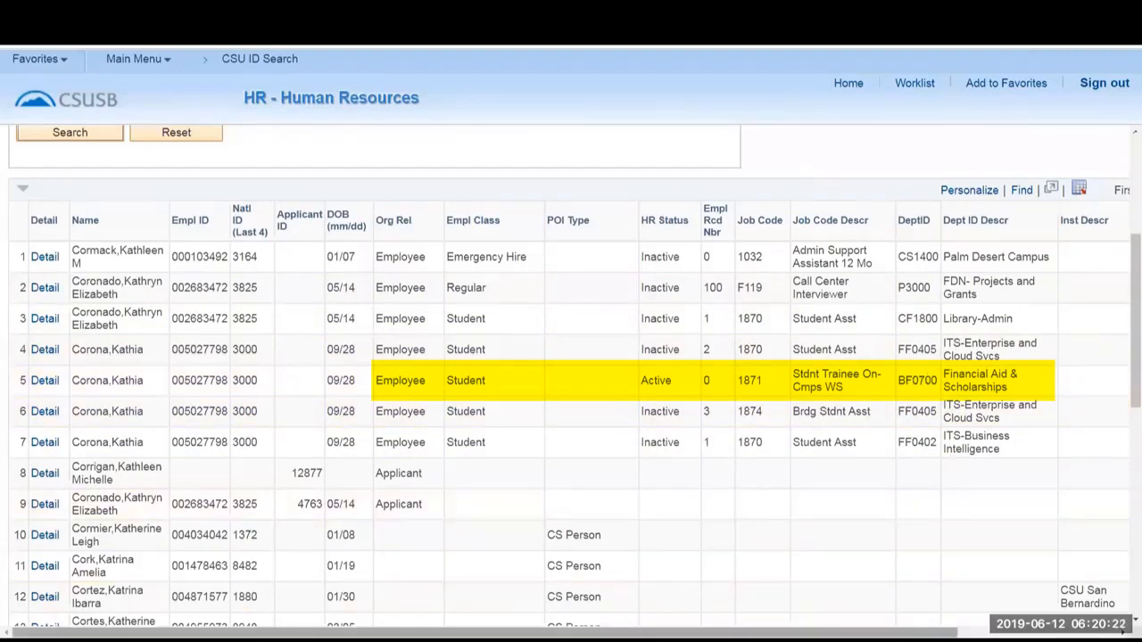
drag(929, 633, 1082, 632)
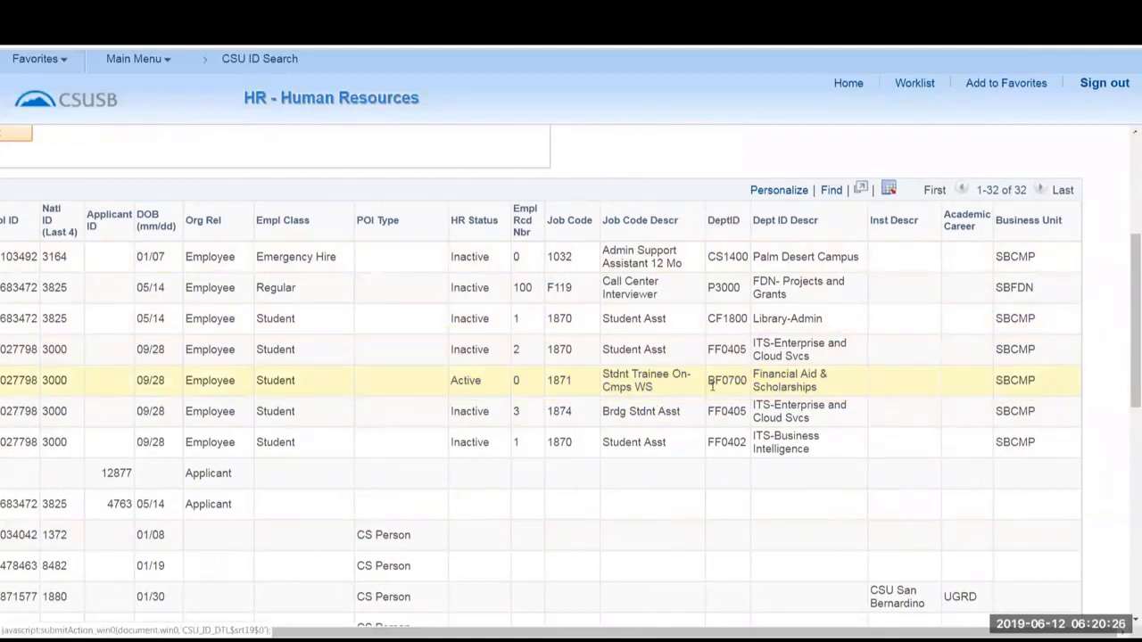
click(715, 383)
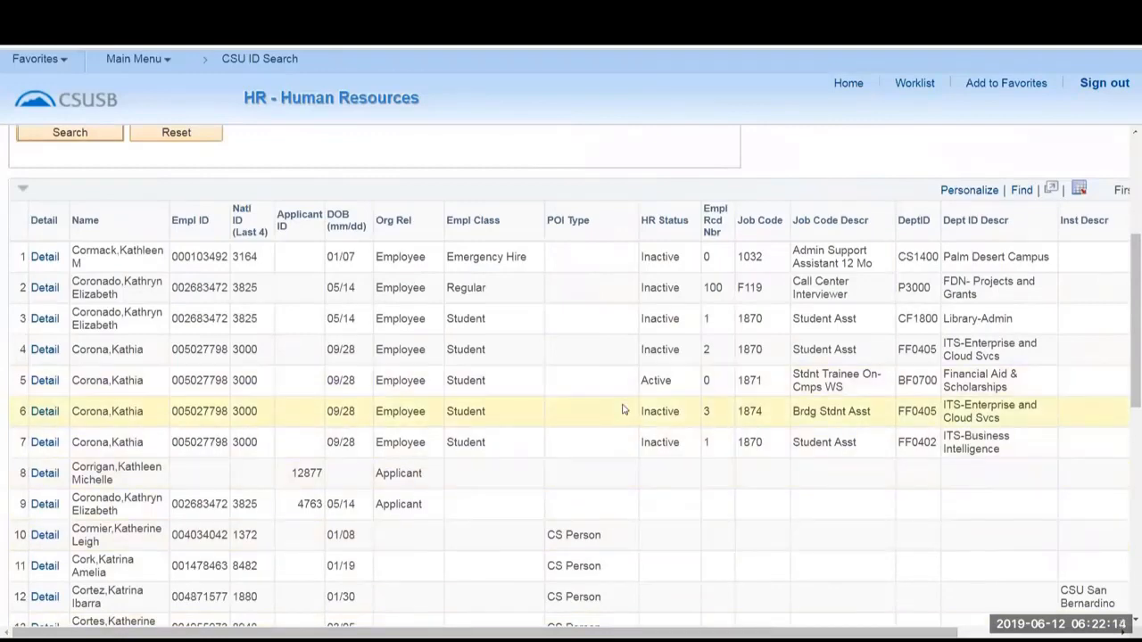
Open the detail of the person's Active student record and save its Modify a Person page as a favorite named Modify a Person.
click(43, 381)
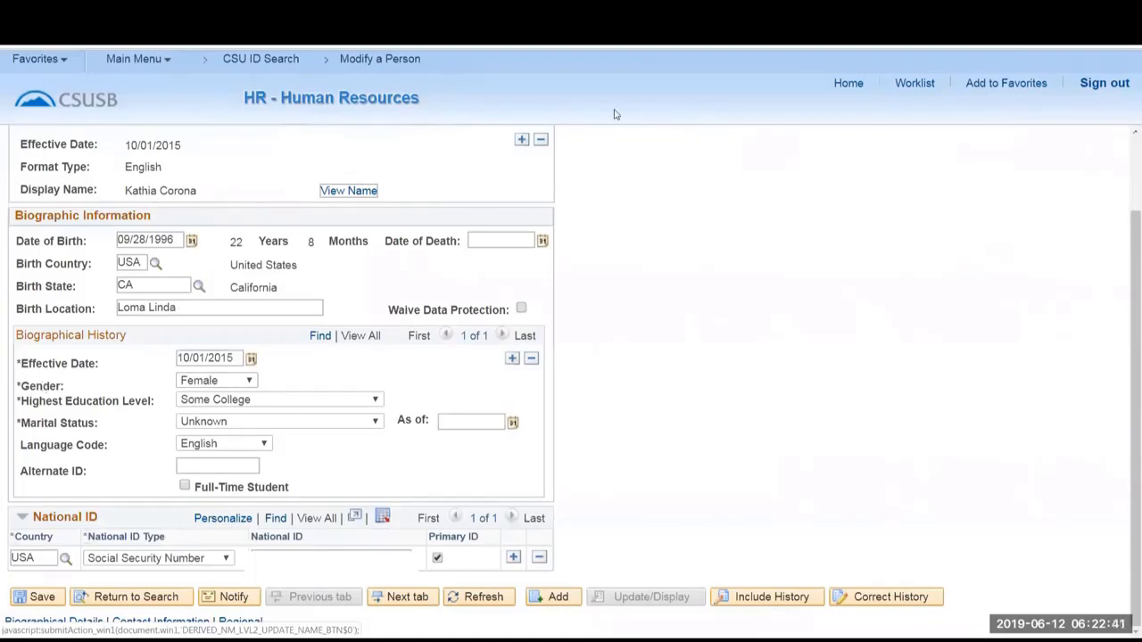
click(977, 86)
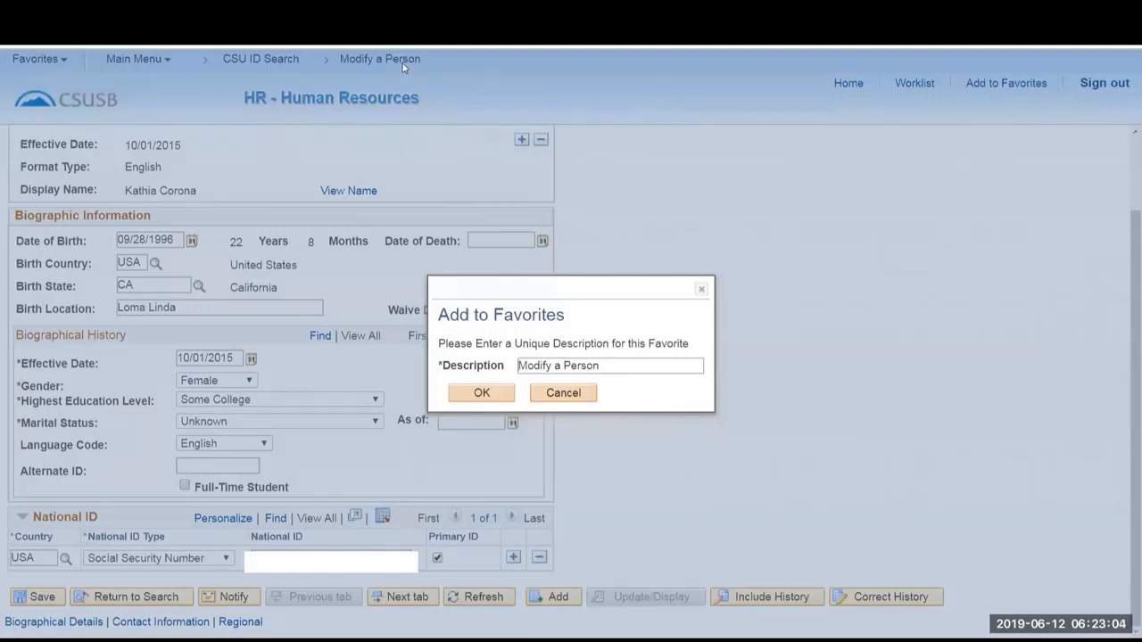
click(488, 394)
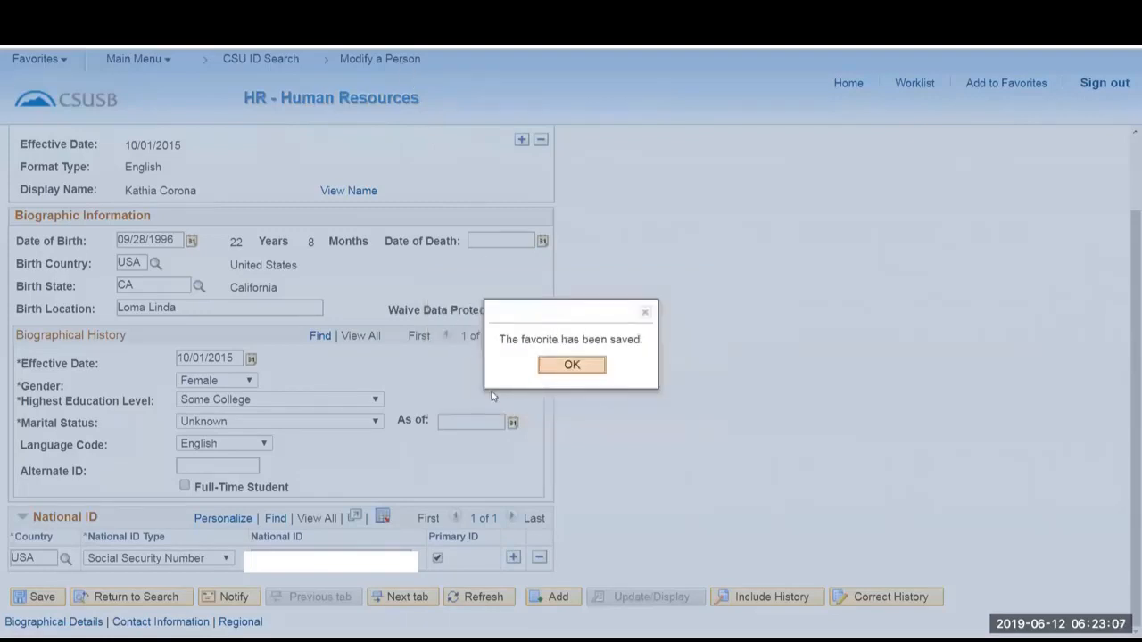
click(574, 366)
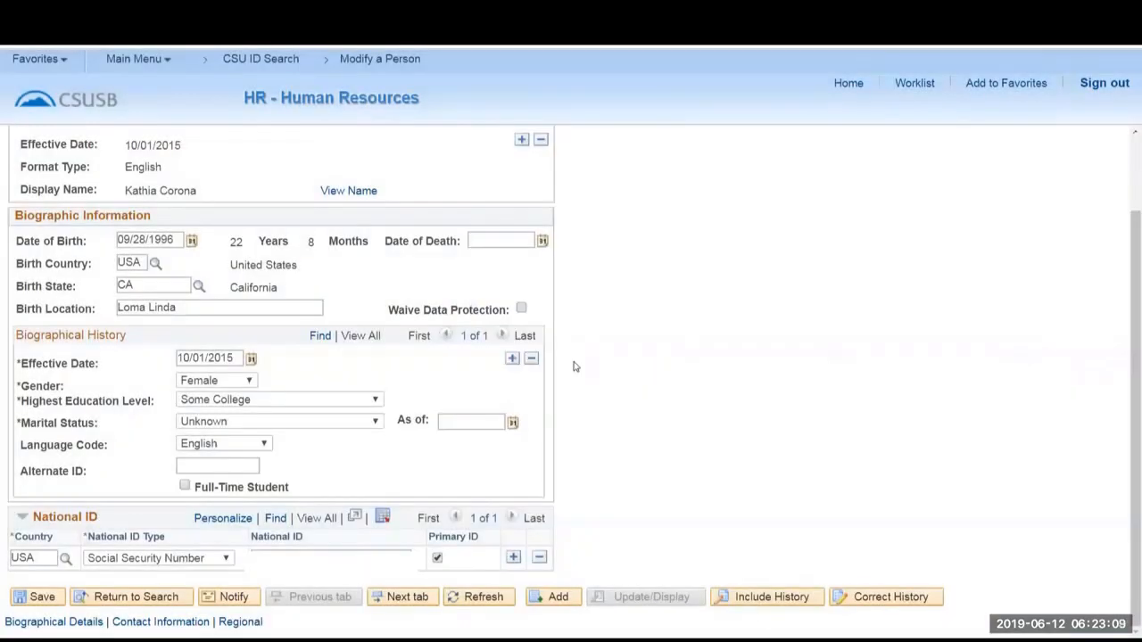
Check the favorites, return to the home page and reopen the person's record through the Modify a Person favorite.
click(39, 62)
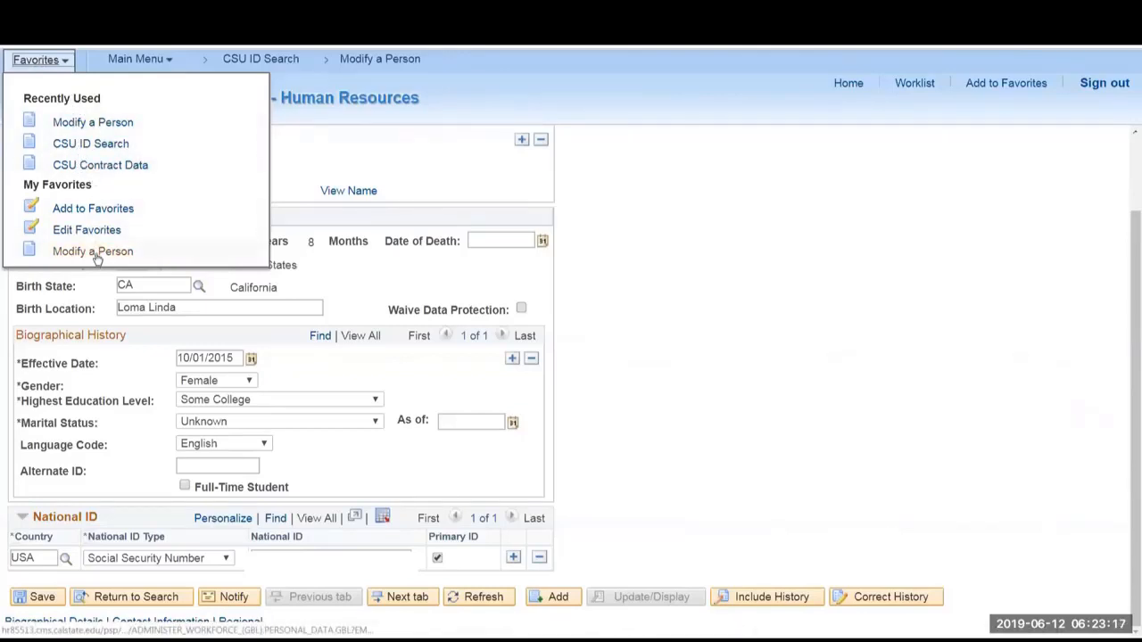
click(672, 251)
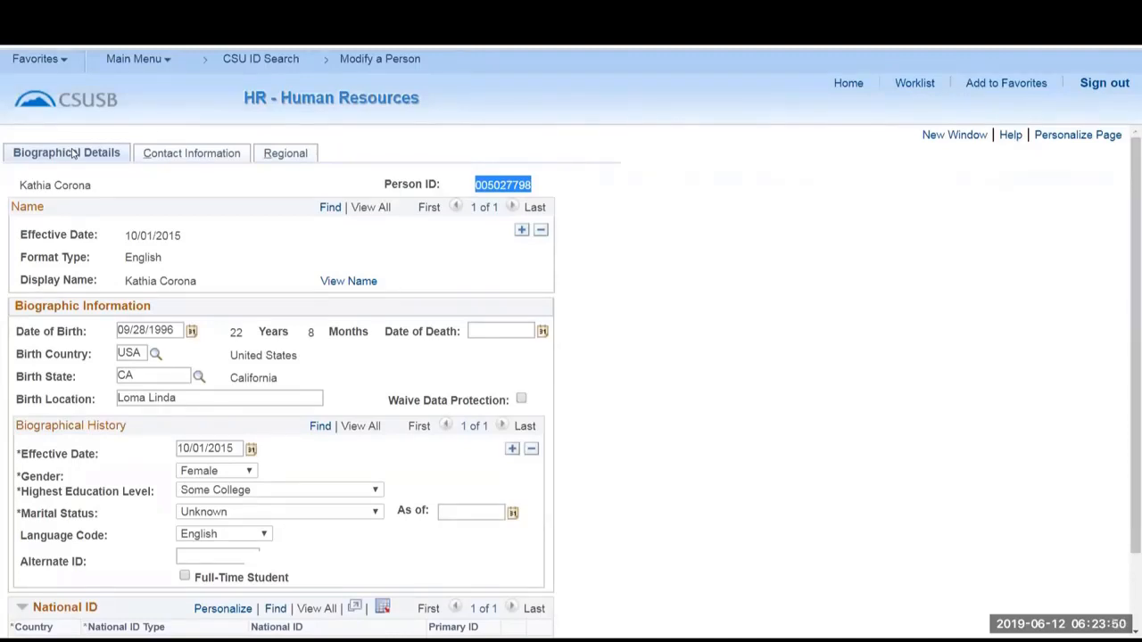
click(848, 83)
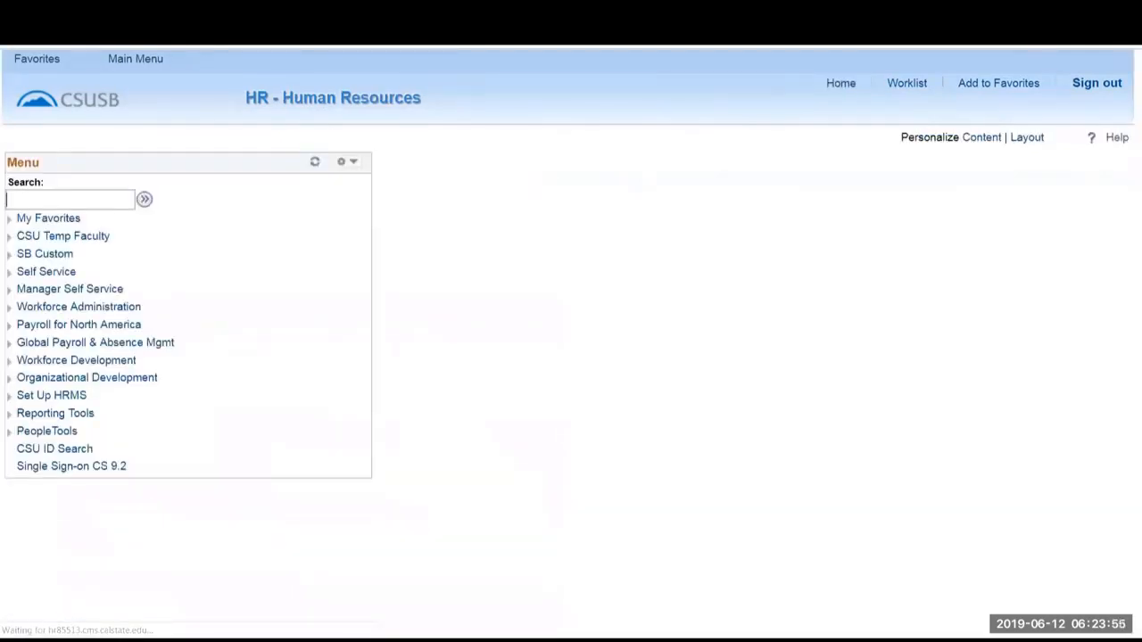
click(50, 61)
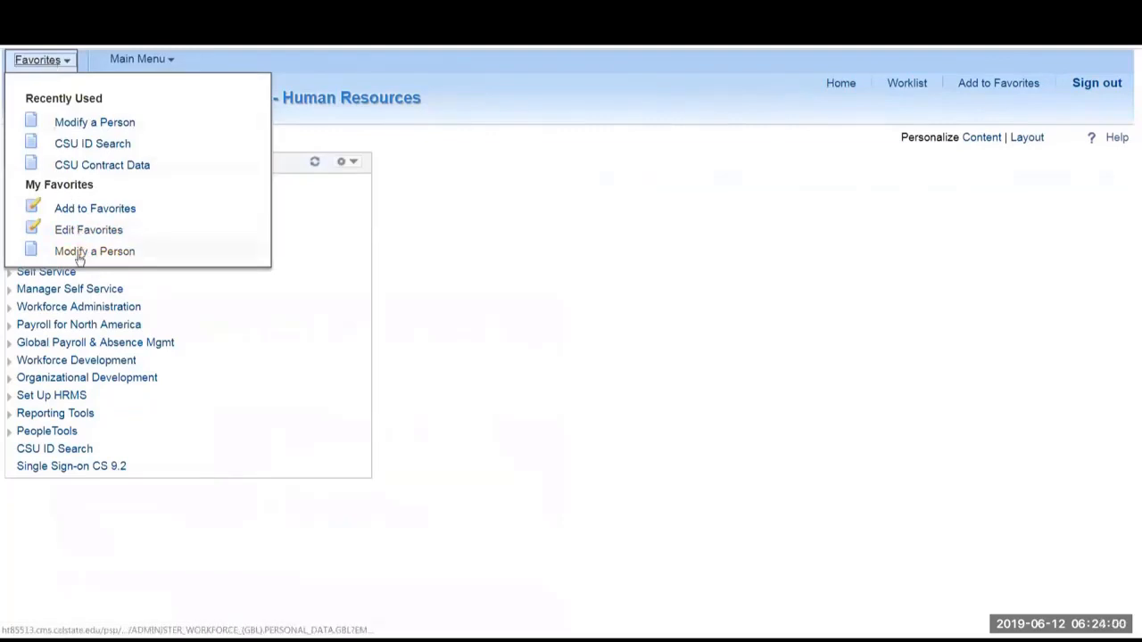
click(78, 253)
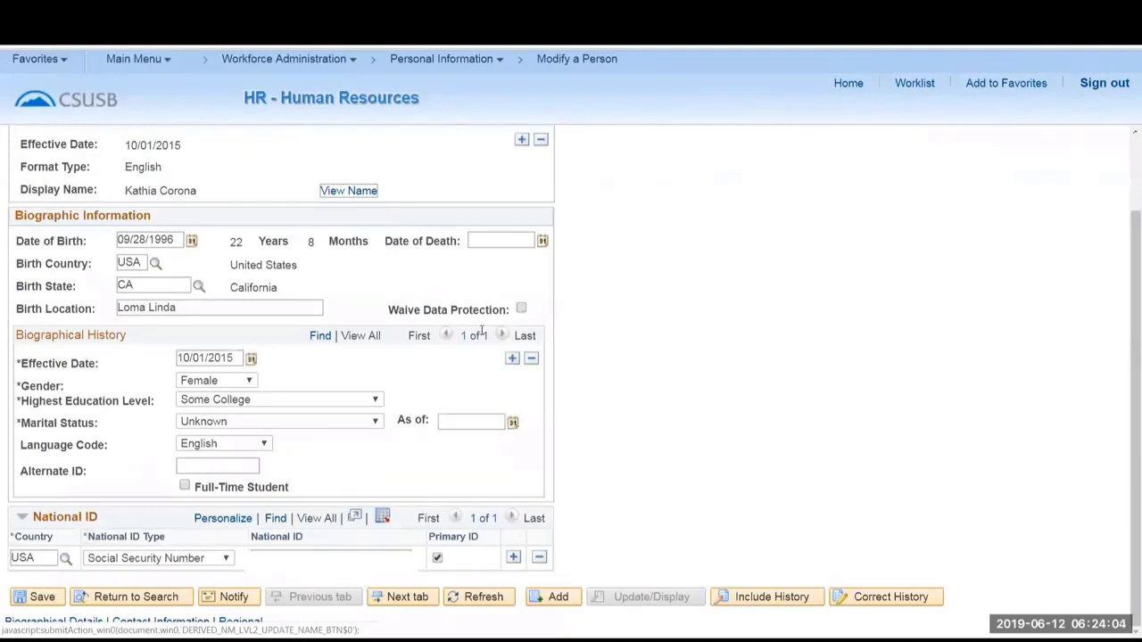
scroll(482, 333, up, 1)
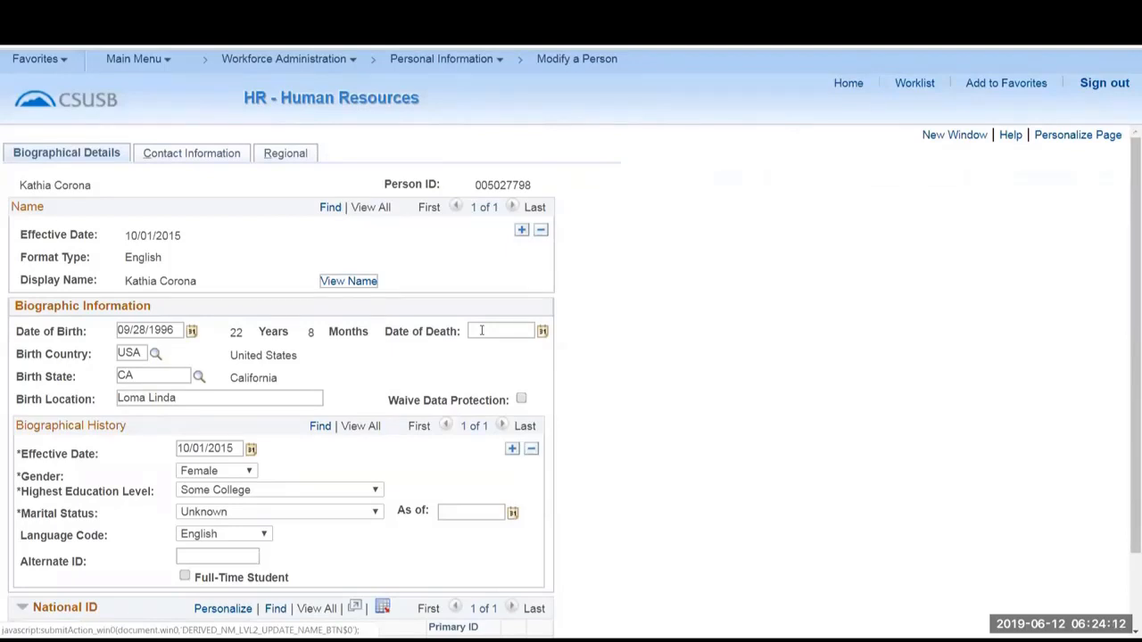
Open Modify a Person under Personal Information > Biographical and clear the prefilled search criteria.
click(462, 68)
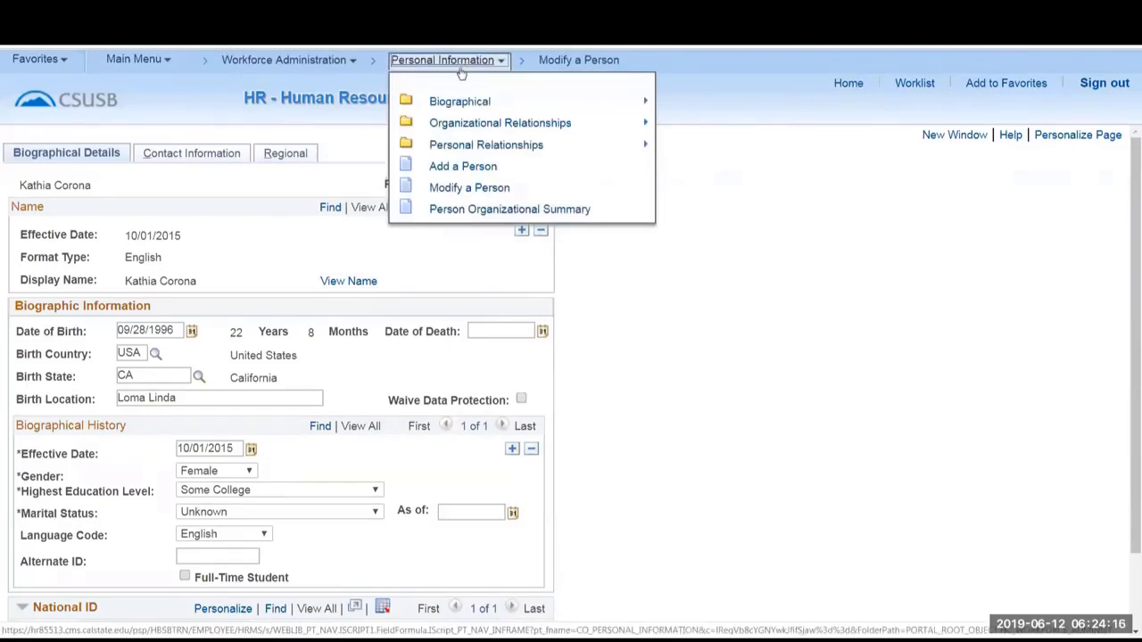
click(464, 105)
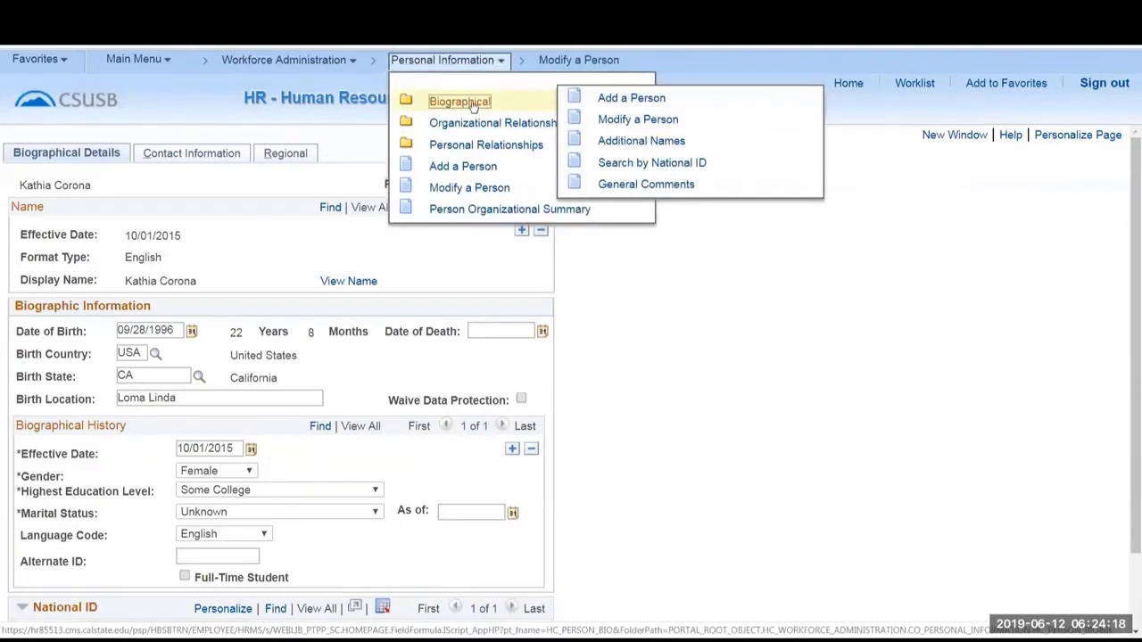
click(633, 119)
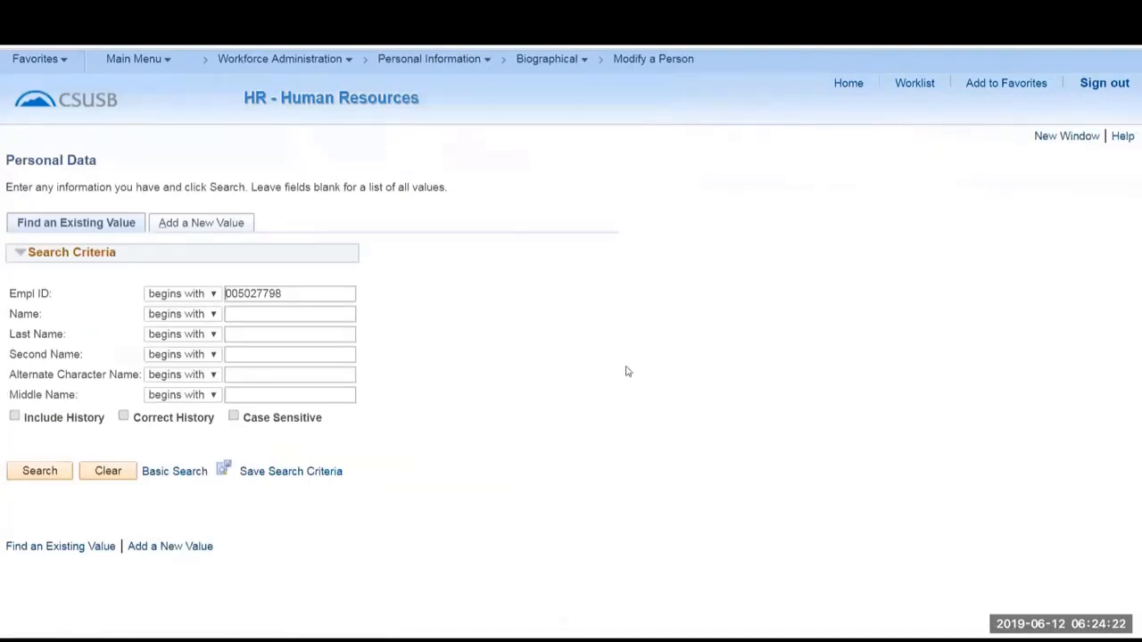
click(100, 473)
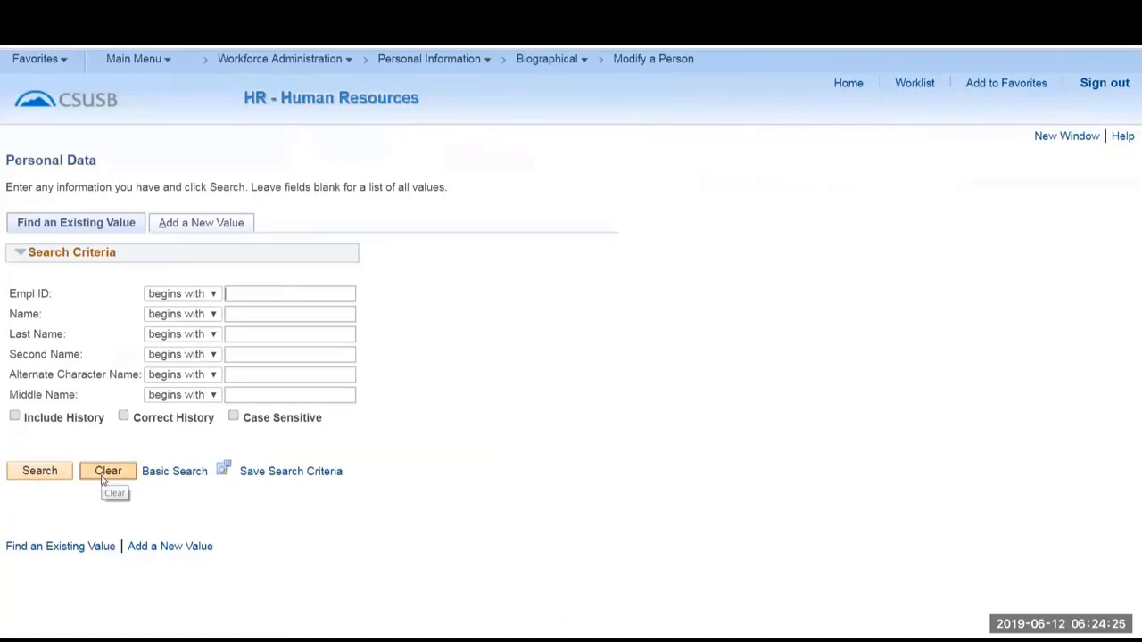
Save the blank Personal Data search page as the favorite Modify a Person, overwriting the existing favorite.
click(986, 85)
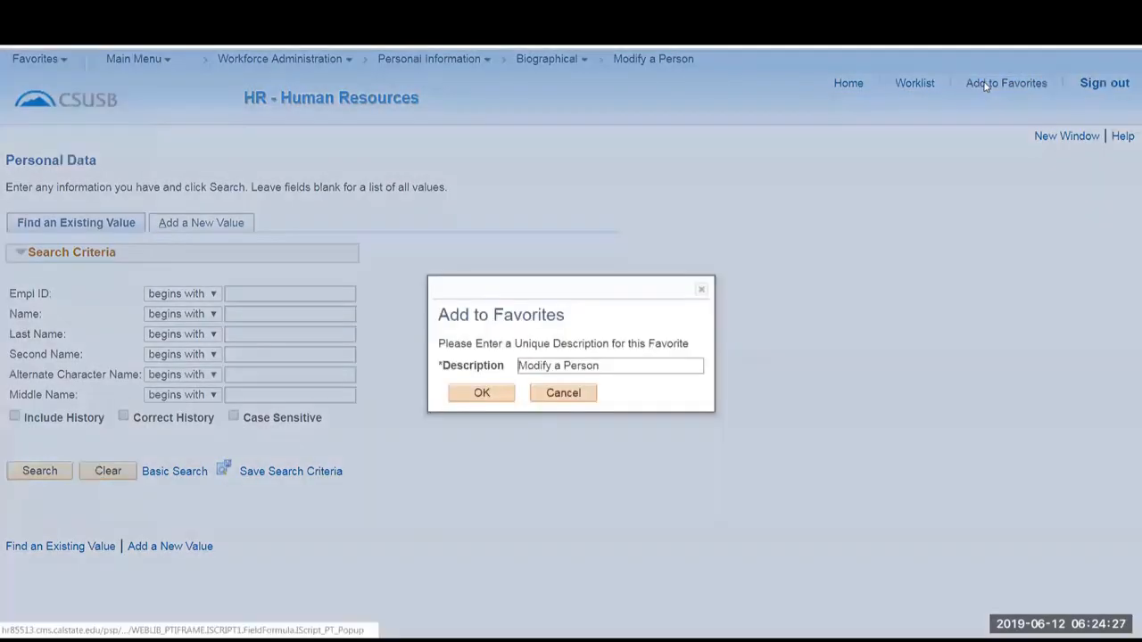
click(482, 393)
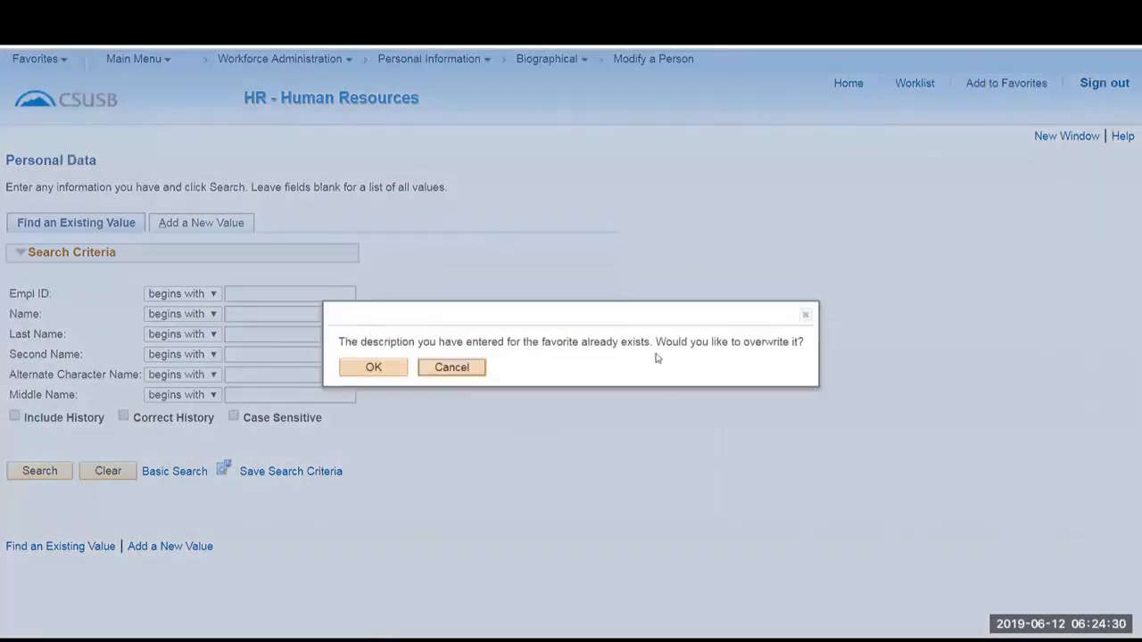
click(378, 370)
click(561, 372)
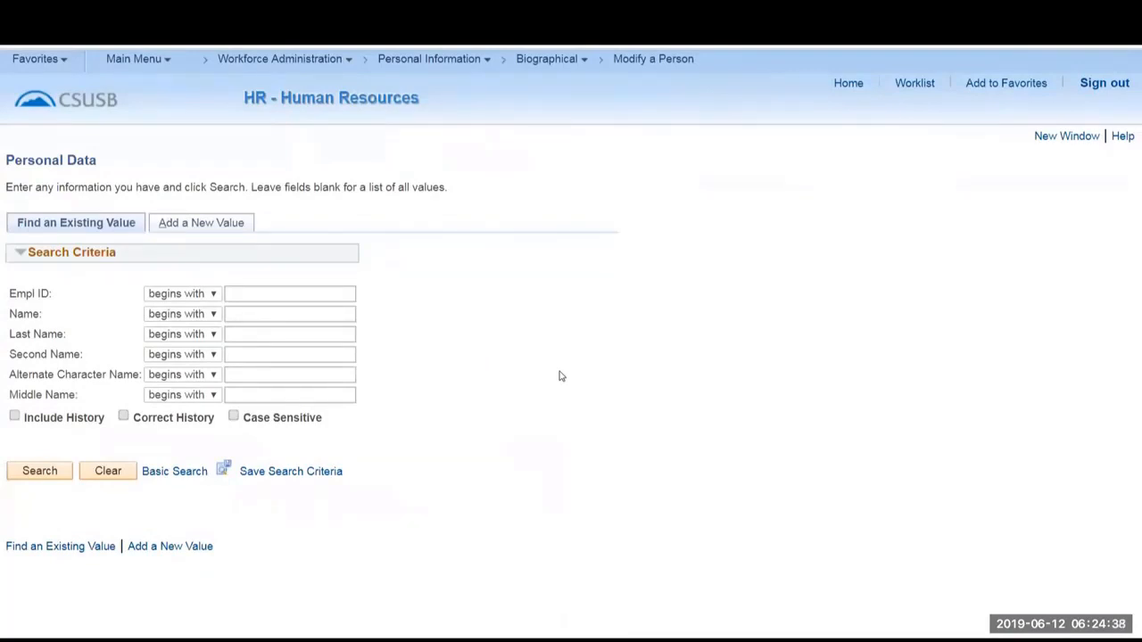
Return to the home page and open the Personal Data search page through the Modify a Person favorite.
click(849, 83)
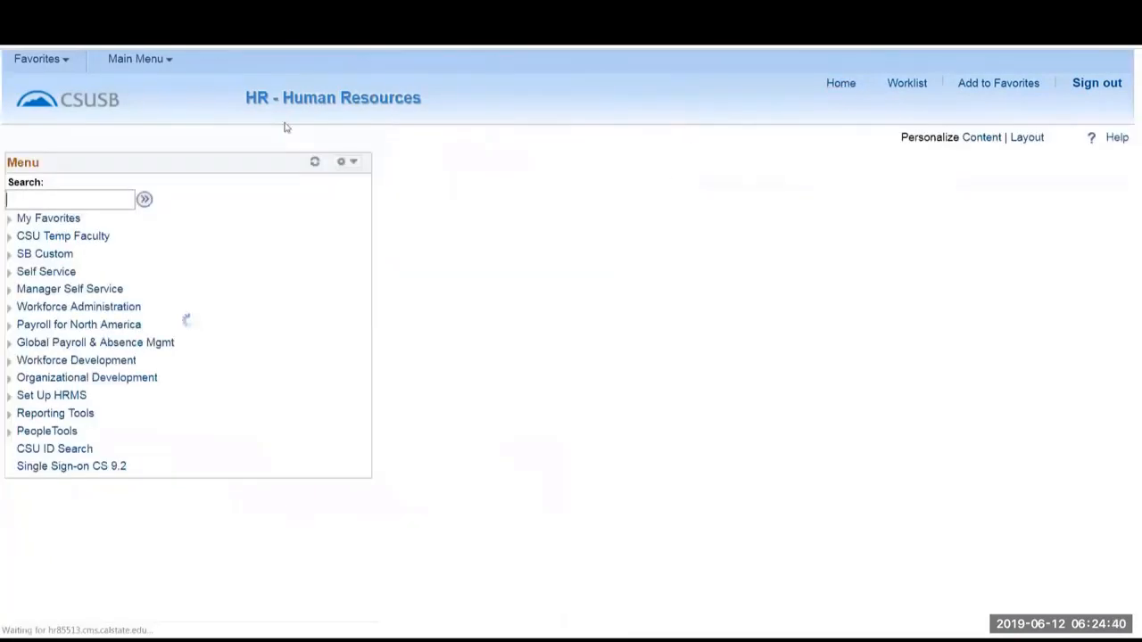
click(40, 58)
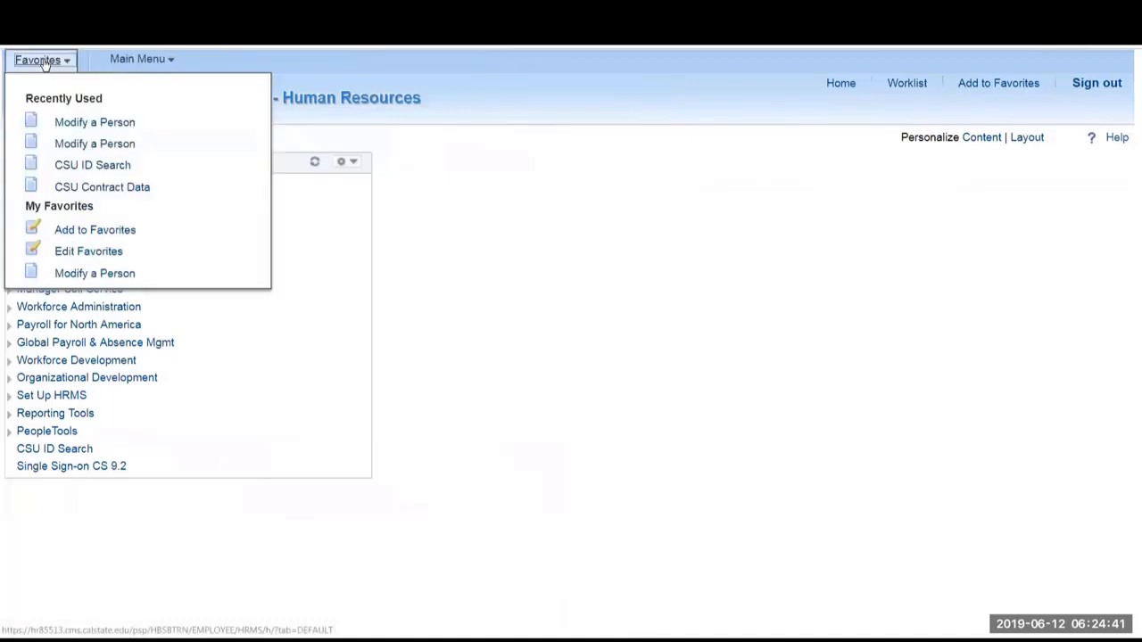
click(67, 276)
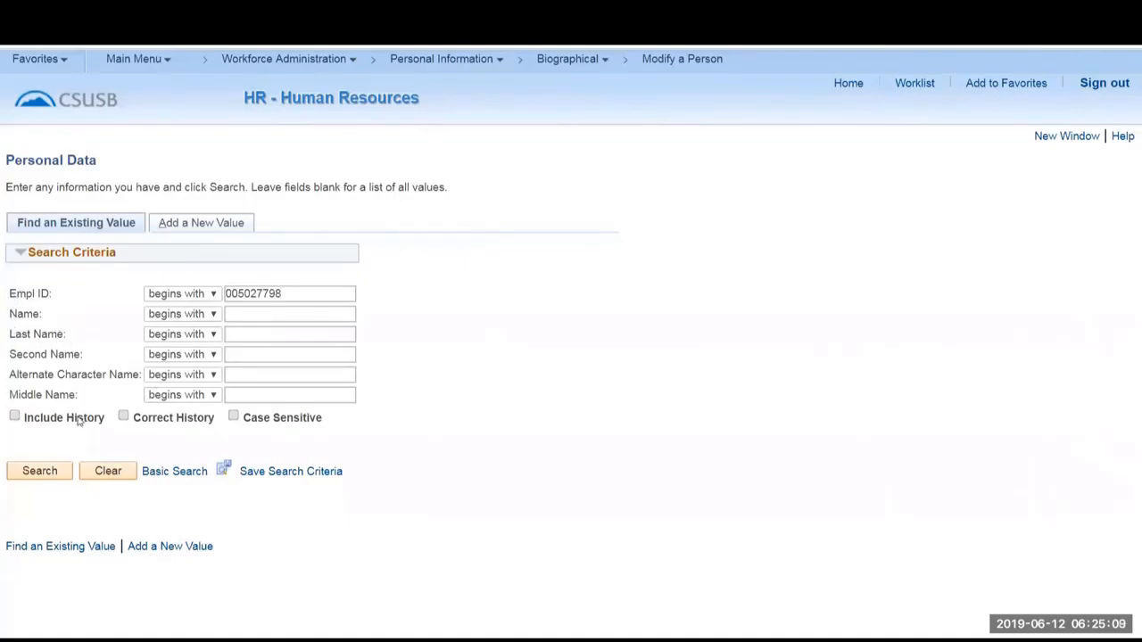
Search with the prefilled Empl ID, leaving the history options off, and review the person's Biographical Details.
click(15, 416)
click(123, 416)
click(217, 230)
click(38, 472)
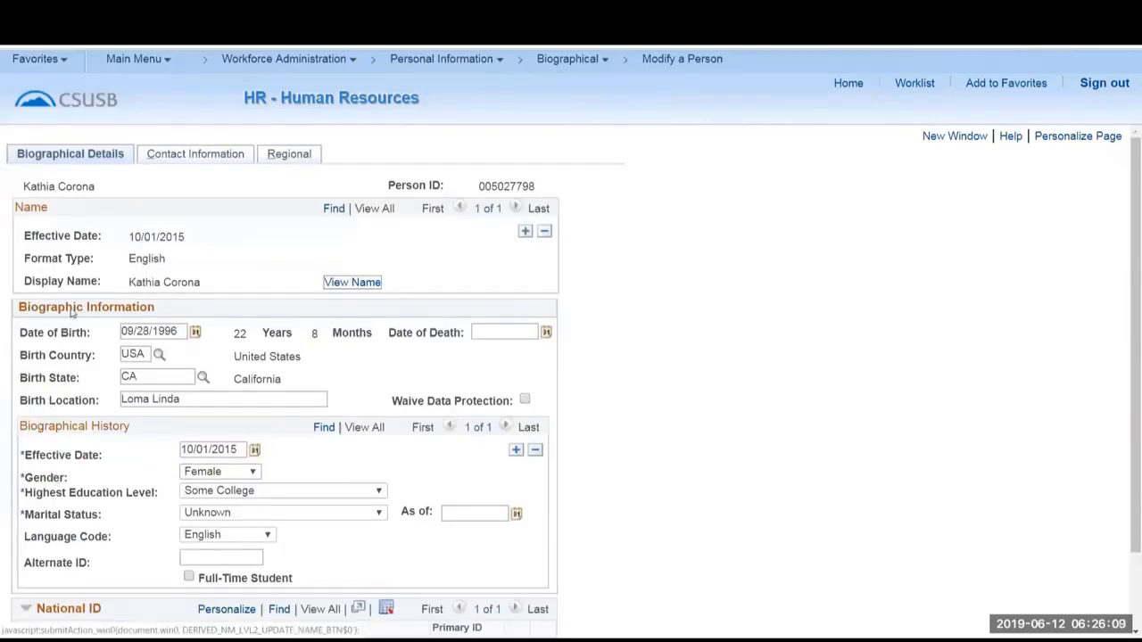
scroll(647, 323, down, 2)
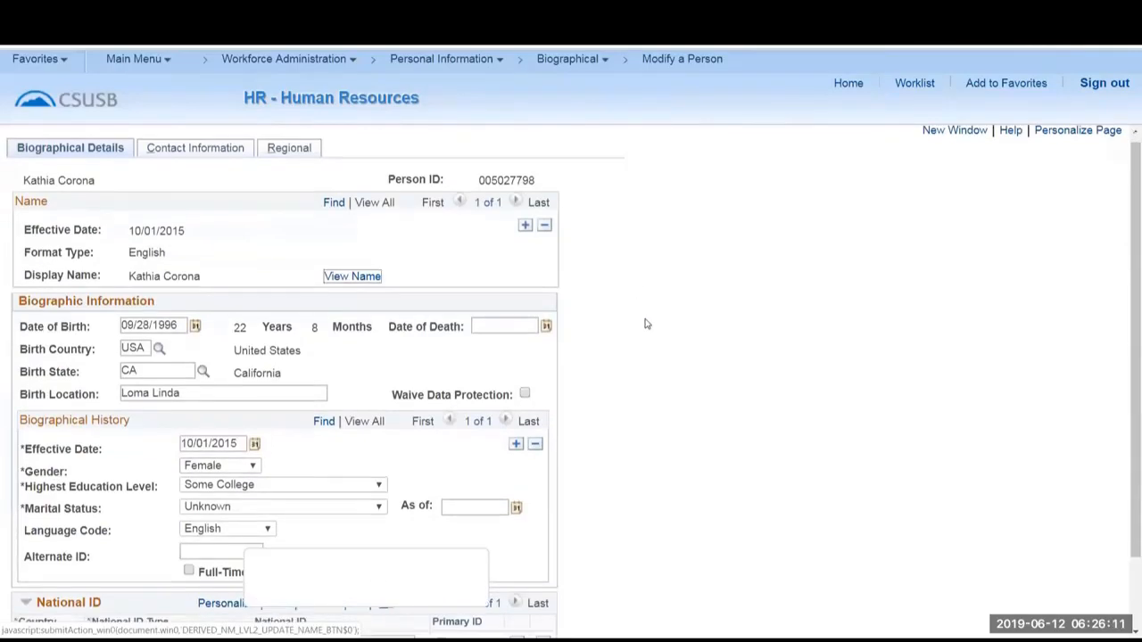
scroll(647, 324, up, 2)
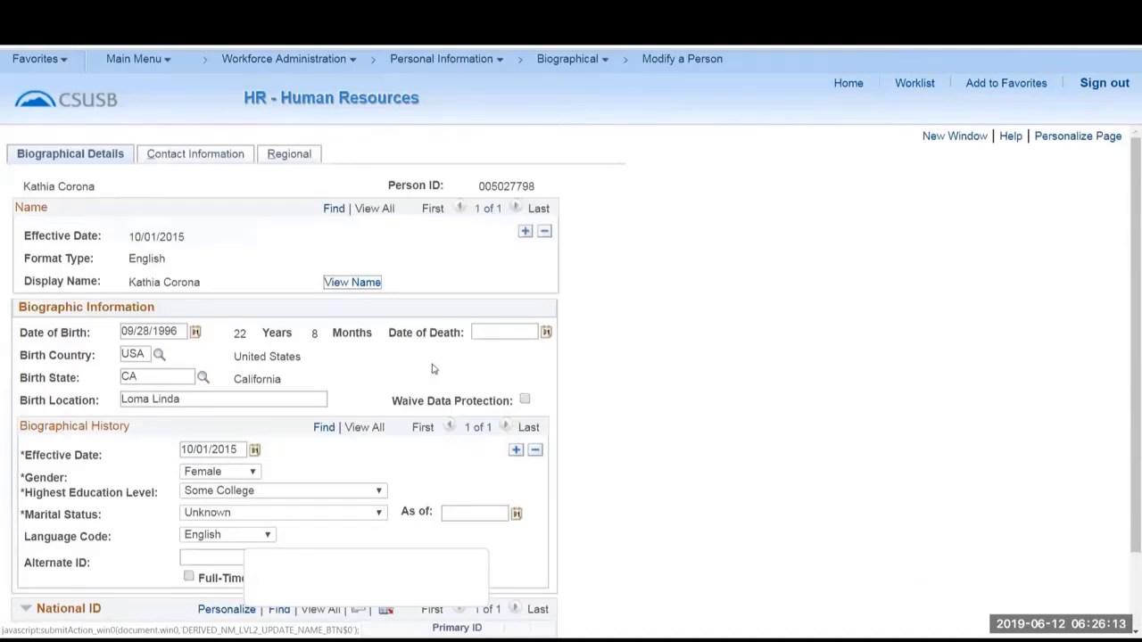
scroll(446, 408, down, 1)
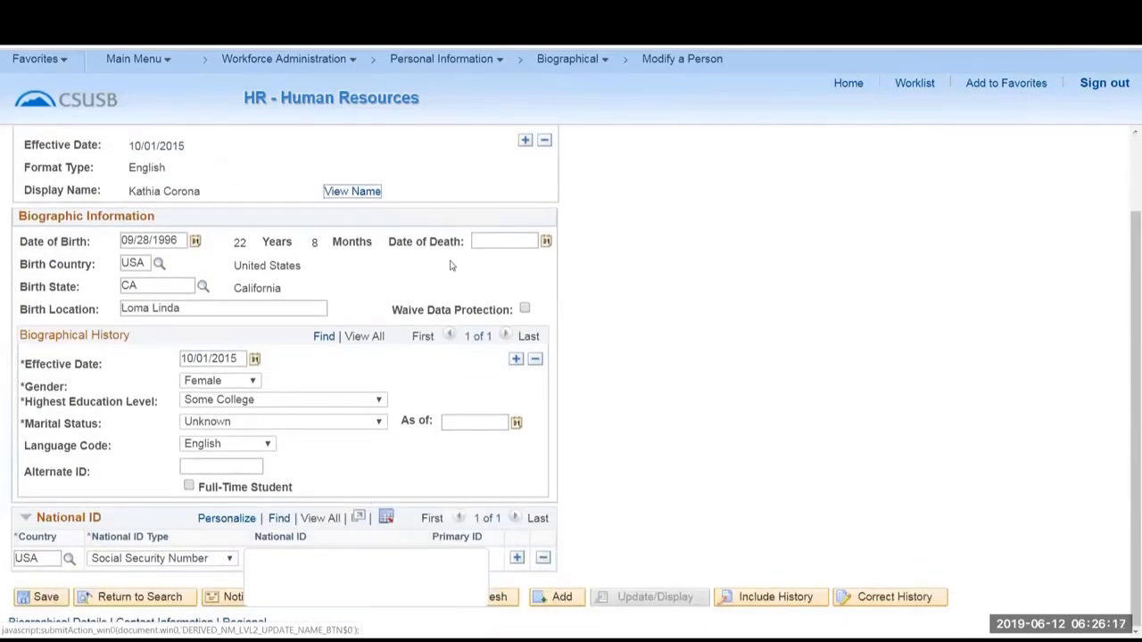
Change the year in the person's Date of Birth under Biographic Information.
click(494, 237)
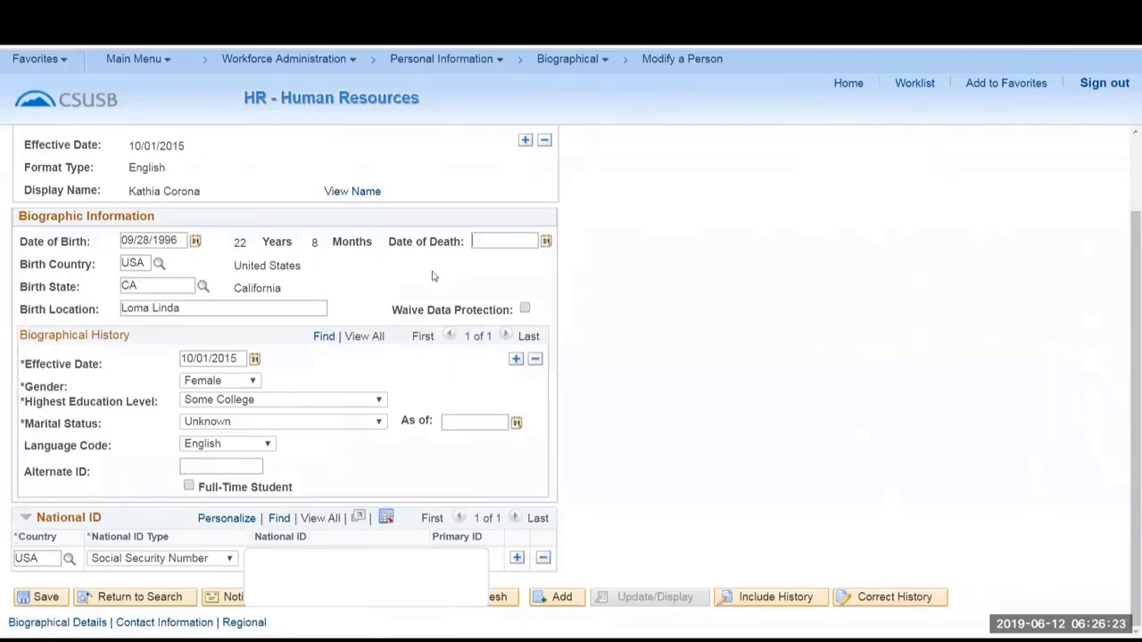
drag(172, 240, 183, 241)
text(7)
Collapse the National ID section and review the rest of the Biographical Details page.
click(27, 519)
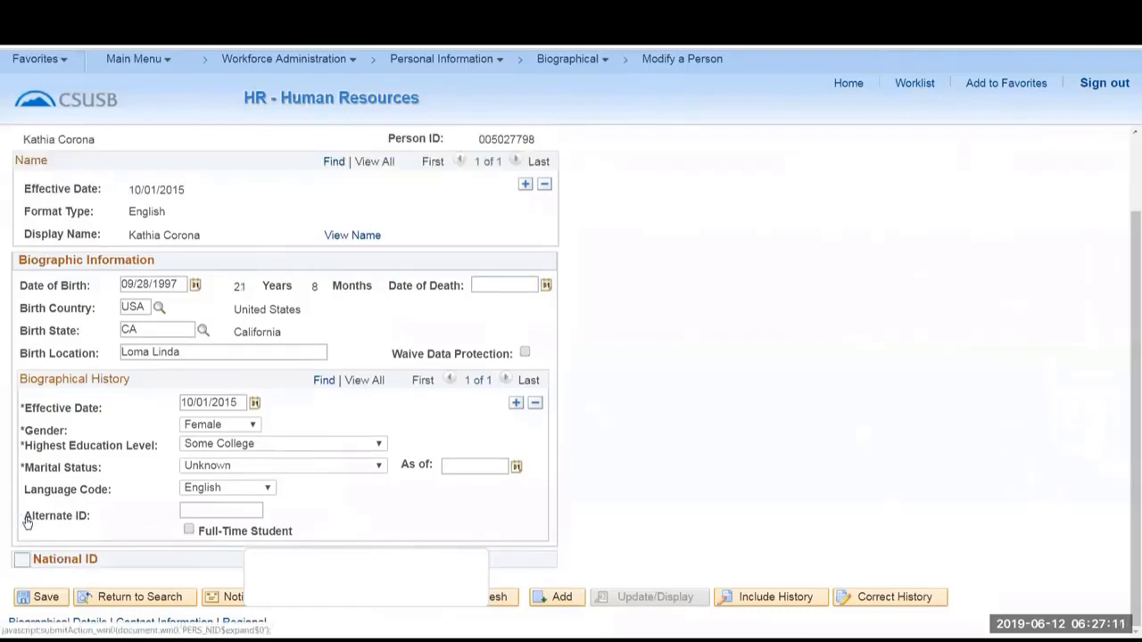
click(24, 563)
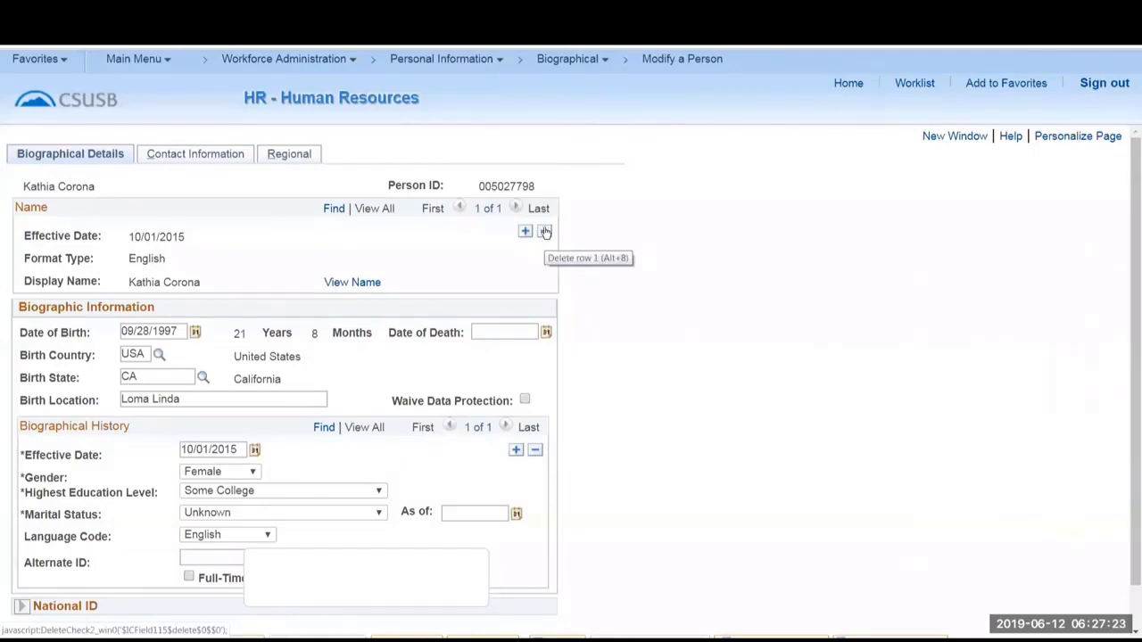
scroll(546, 232, down, 2)
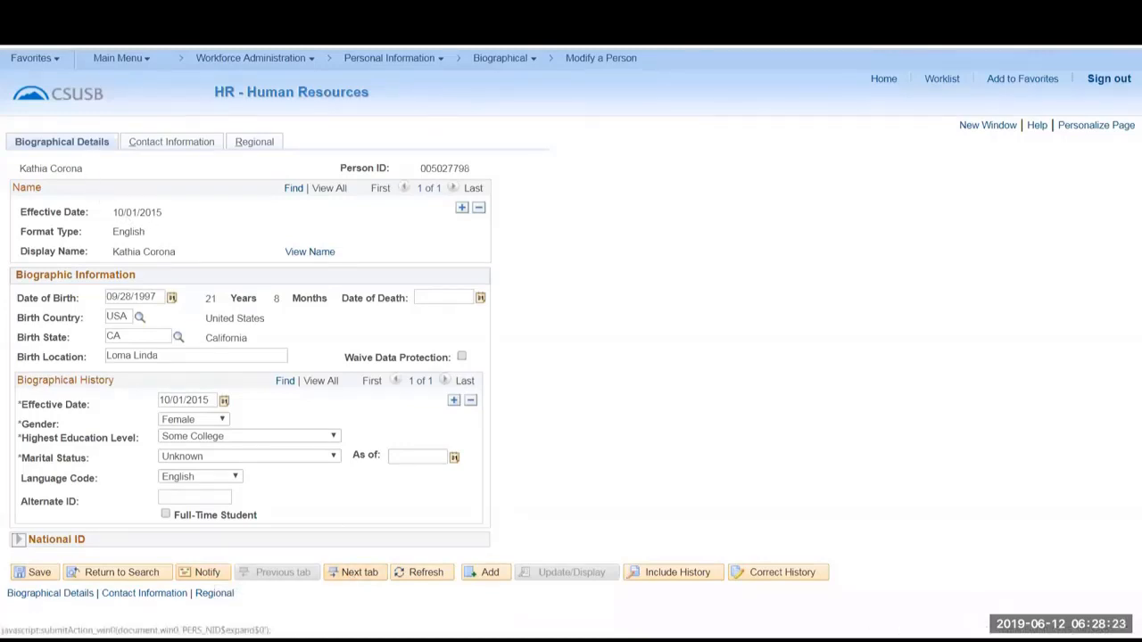
Go to the person's Contact Information, view the Permanent address history and return to the contact page.
click(352, 576)
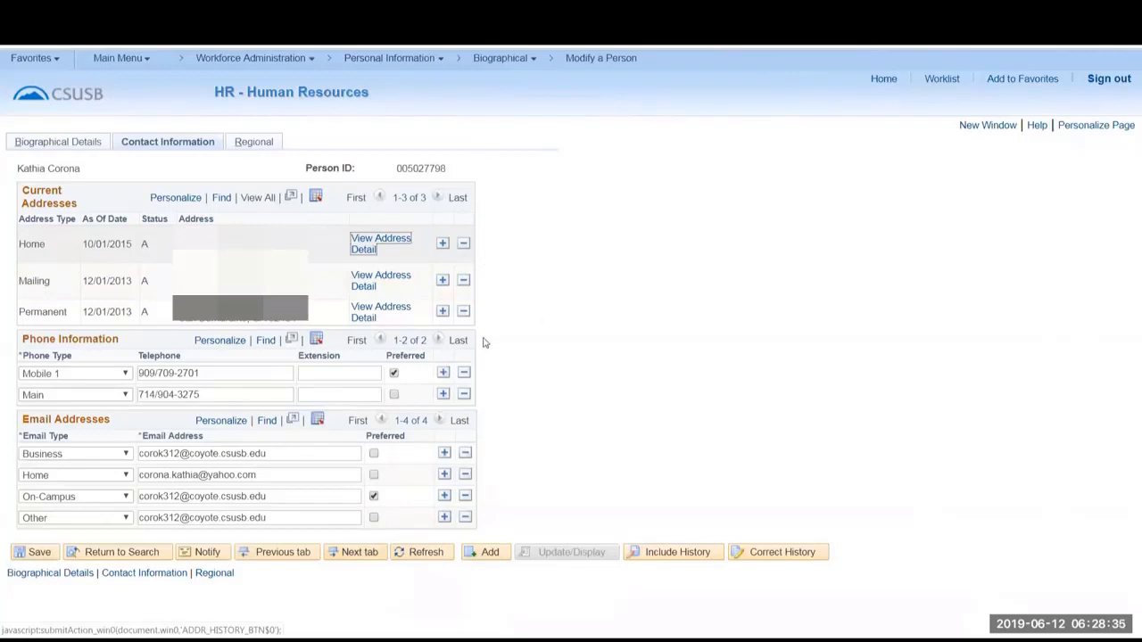
click(384, 312)
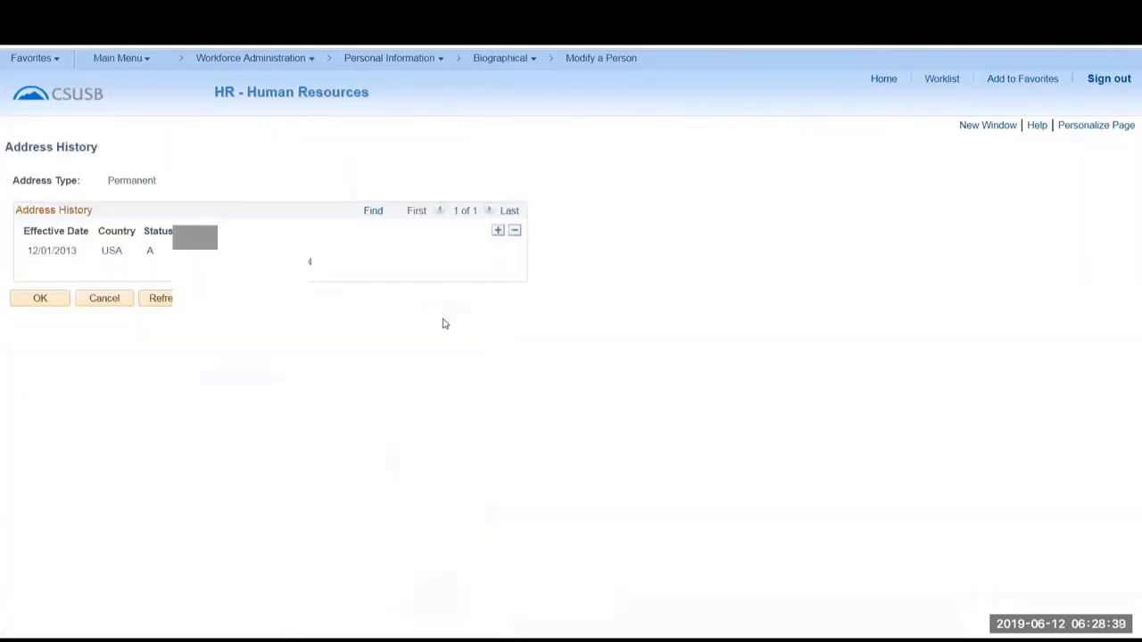
click(78, 306)
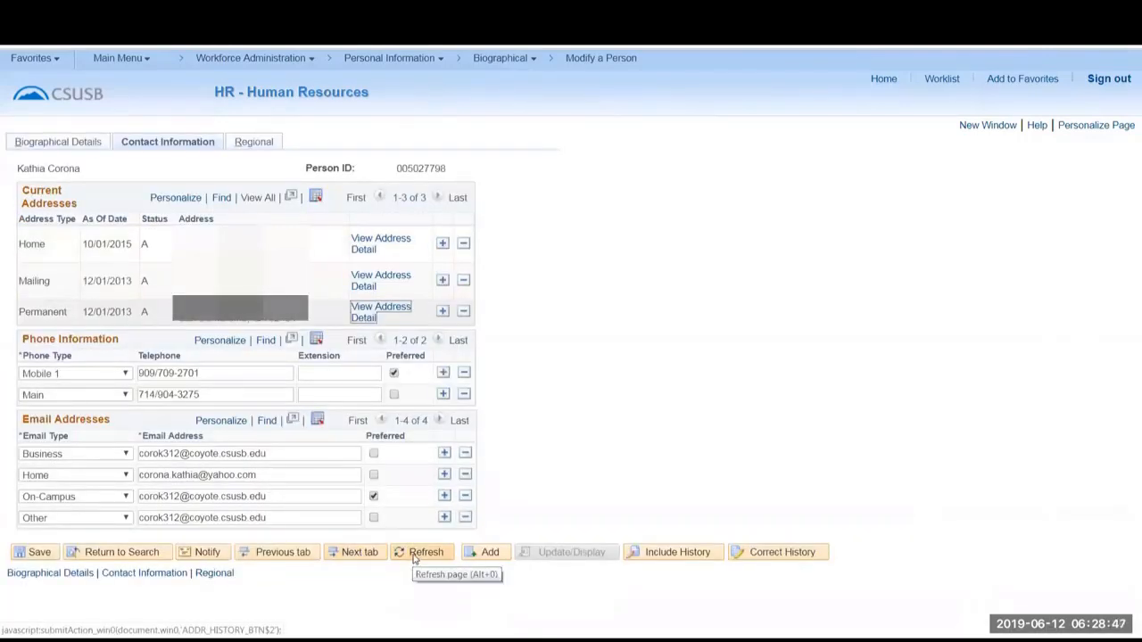
Try to switch to Add mode, choose to keep the changes, save the person's record and return to the home page.
click(487, 552)
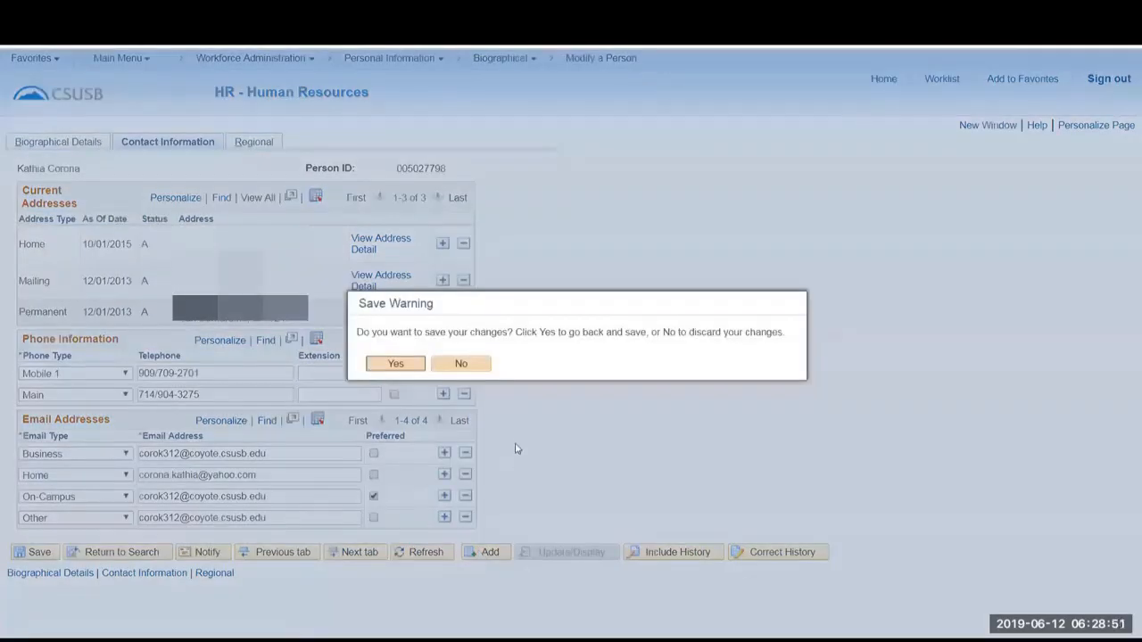
click(398, 365)
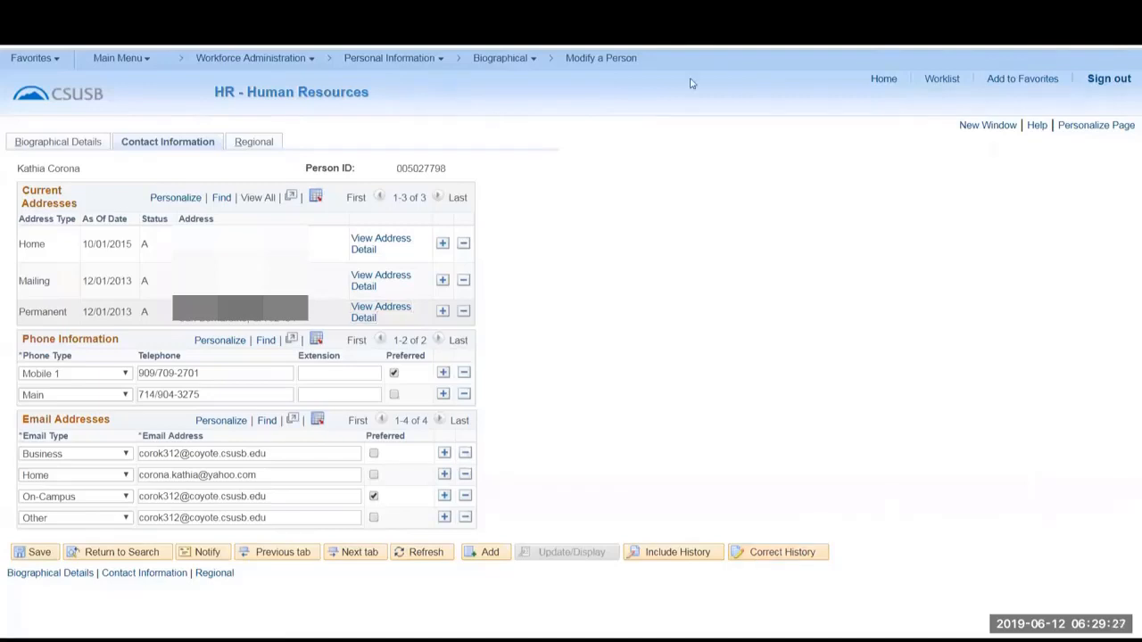
click(39, 553)
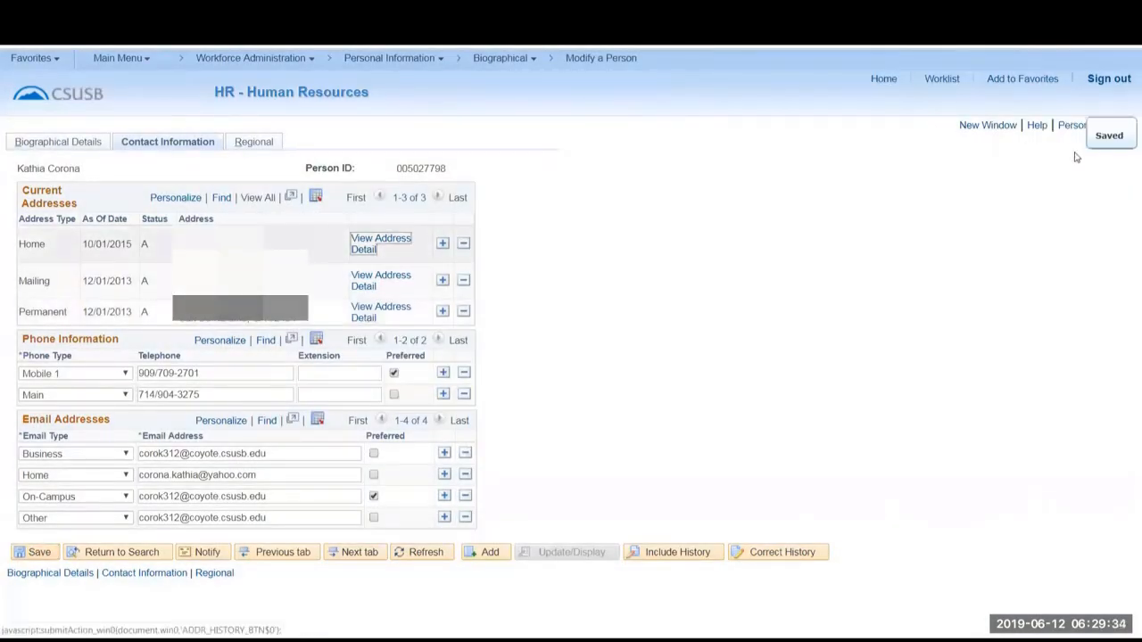
click(884, 79)
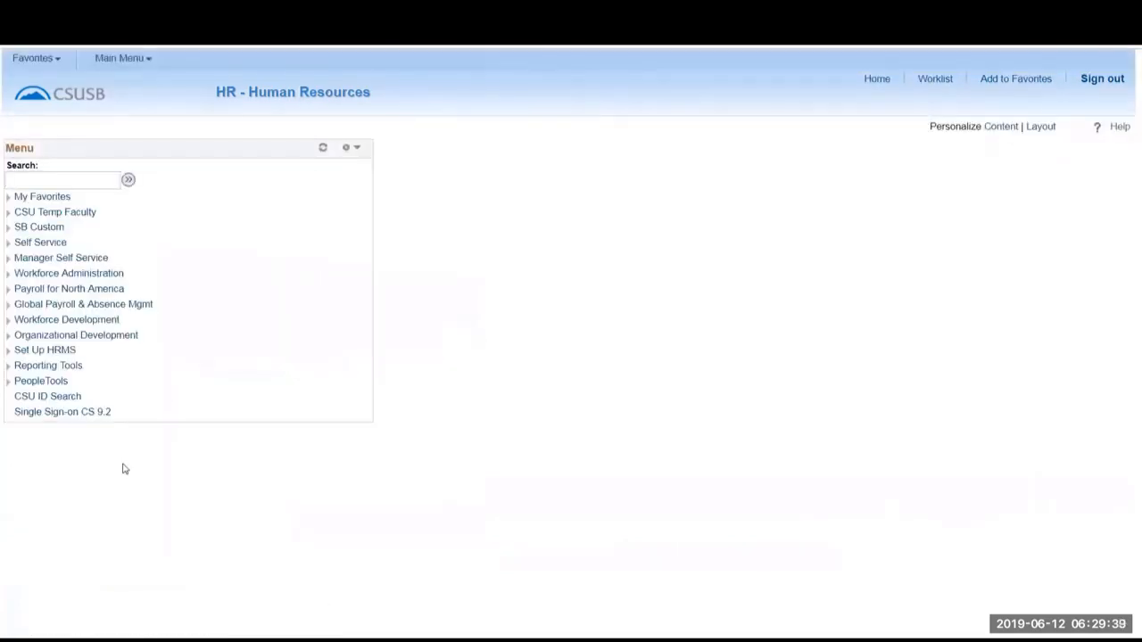
Open the Job Information page of Workforce Administration and look at its Job Data entry.
click(9, 274)
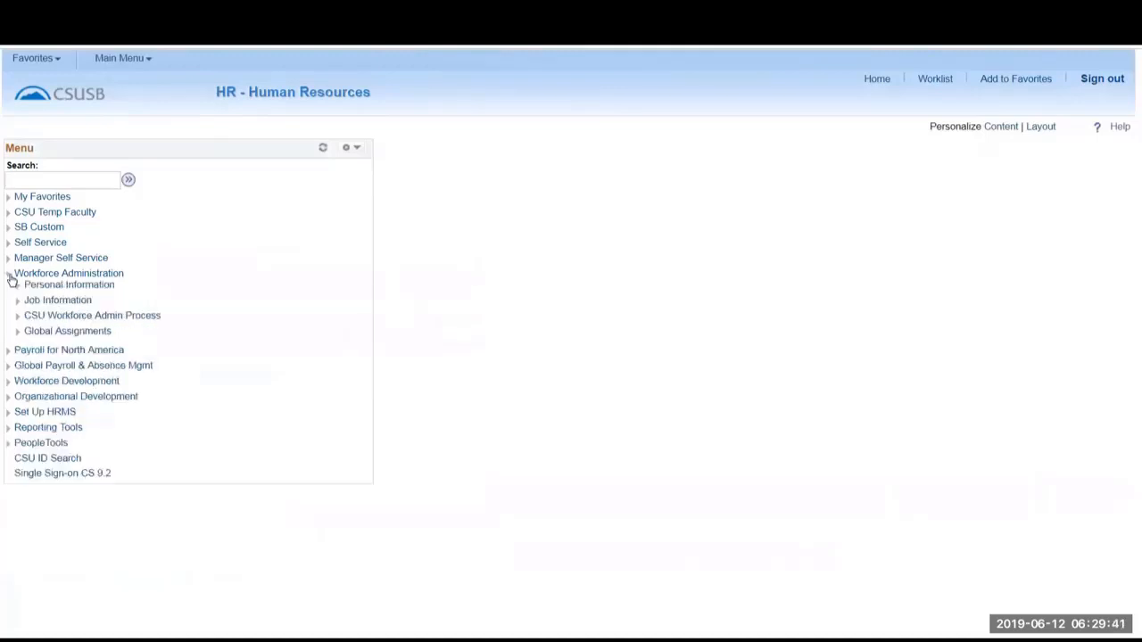
click(43, 301)
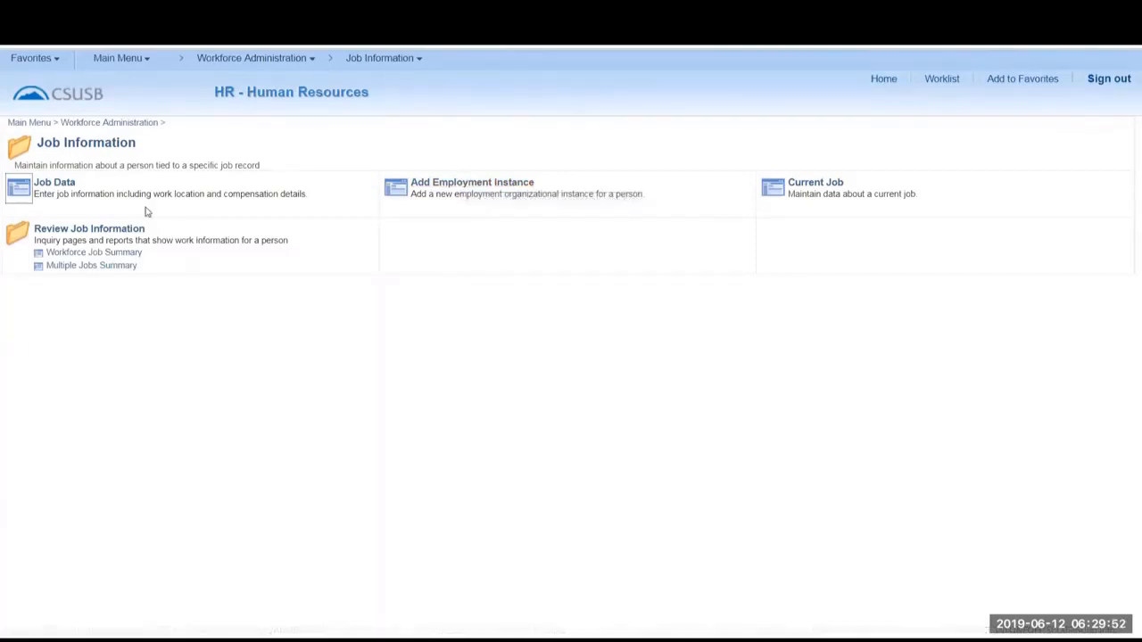
click(19, 190)
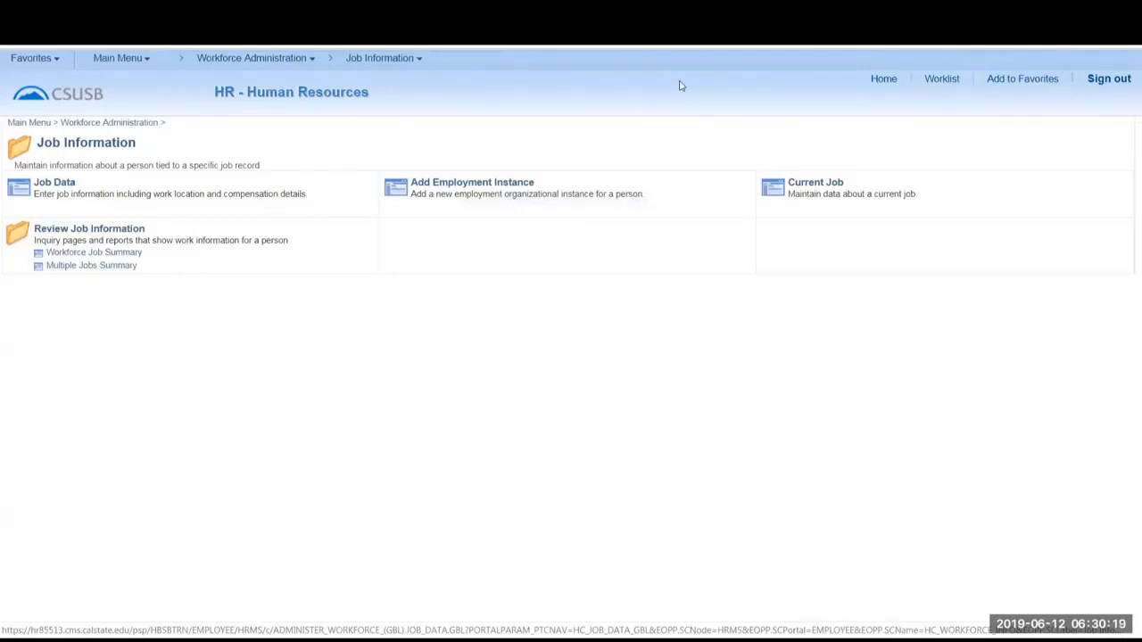
Return to CSU ID Search, search with First Name T and Last Name NE%, and look through the results.
click(34, 61)
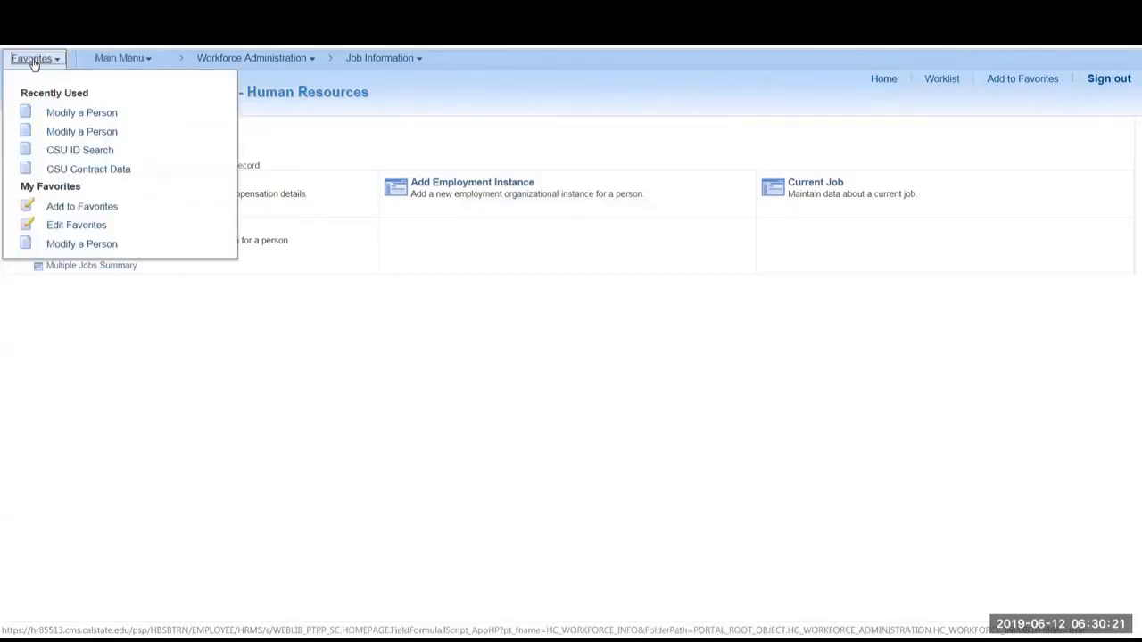
click(75, 151)
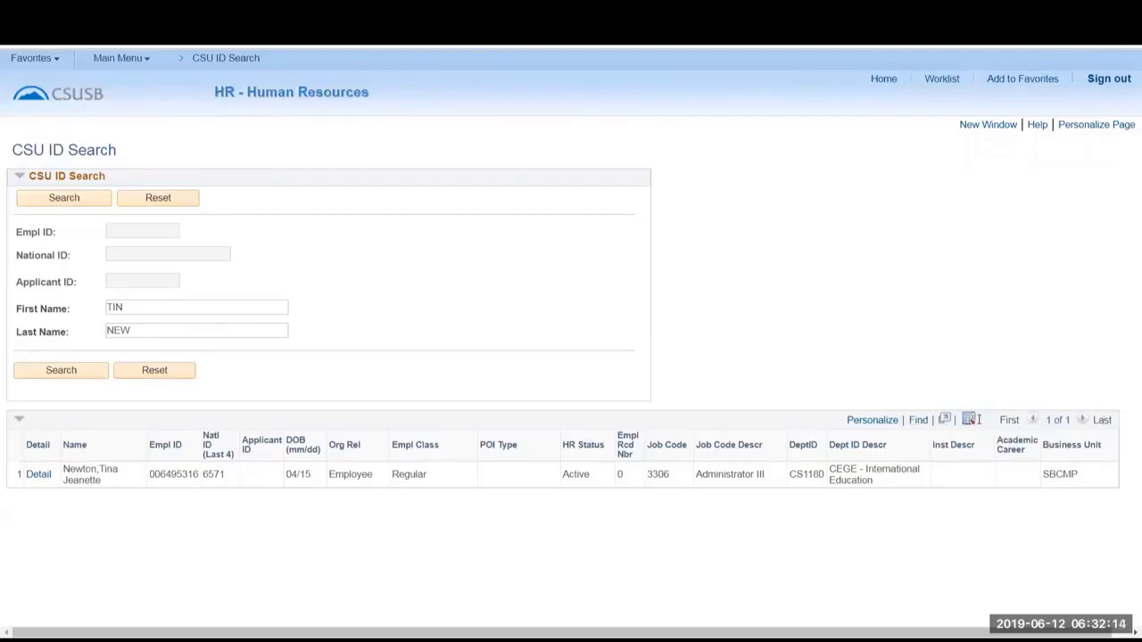
click(127, 306)
key(BackSpace)
key(BackSpace)
key(BackSpace)
text(%)
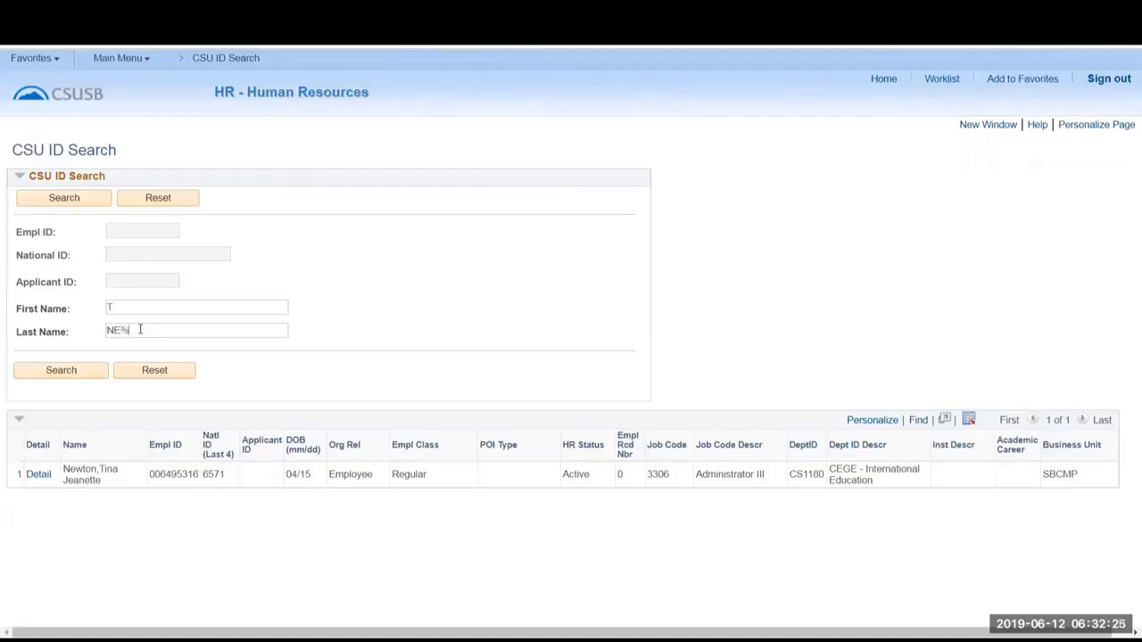
click(83, 374)
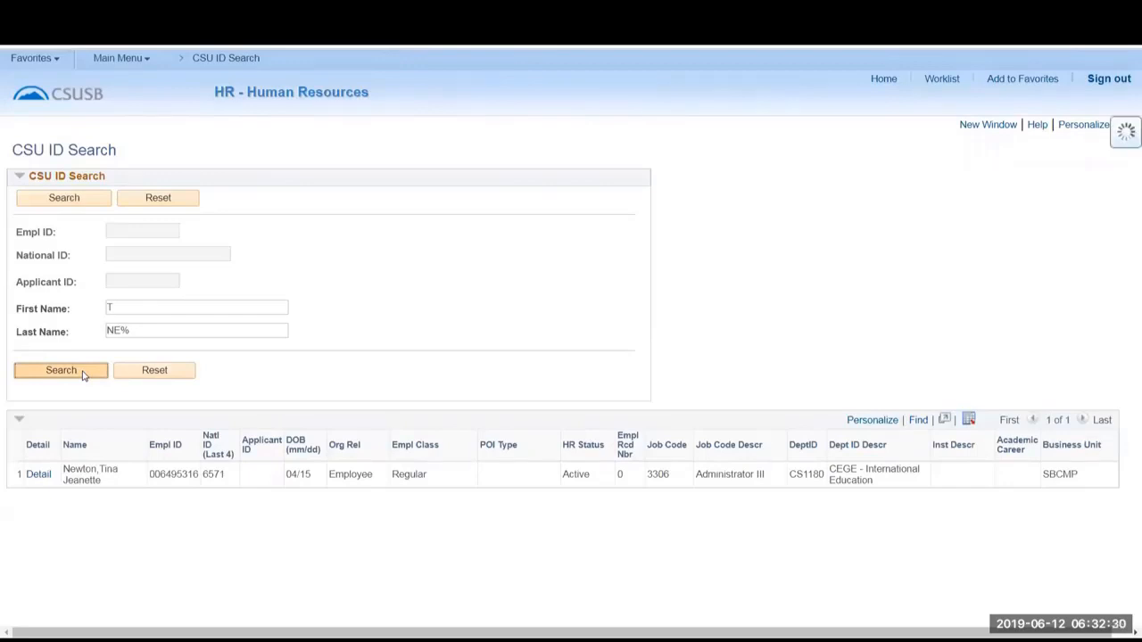
scroll(357, 429, down, 5)
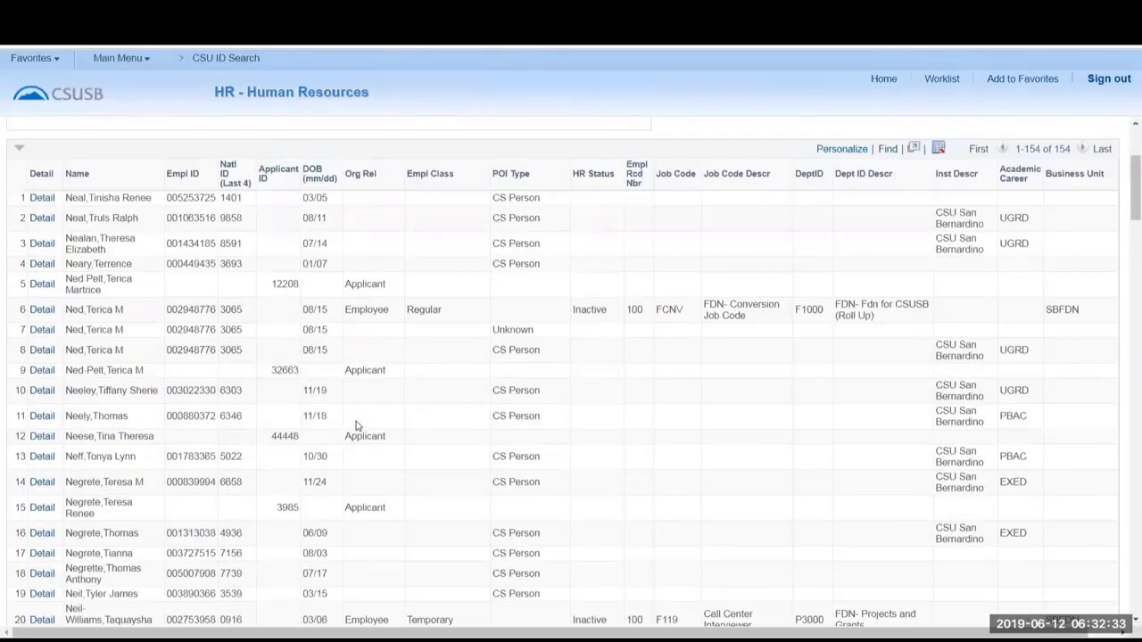
scroll(357, 424, up, 5)
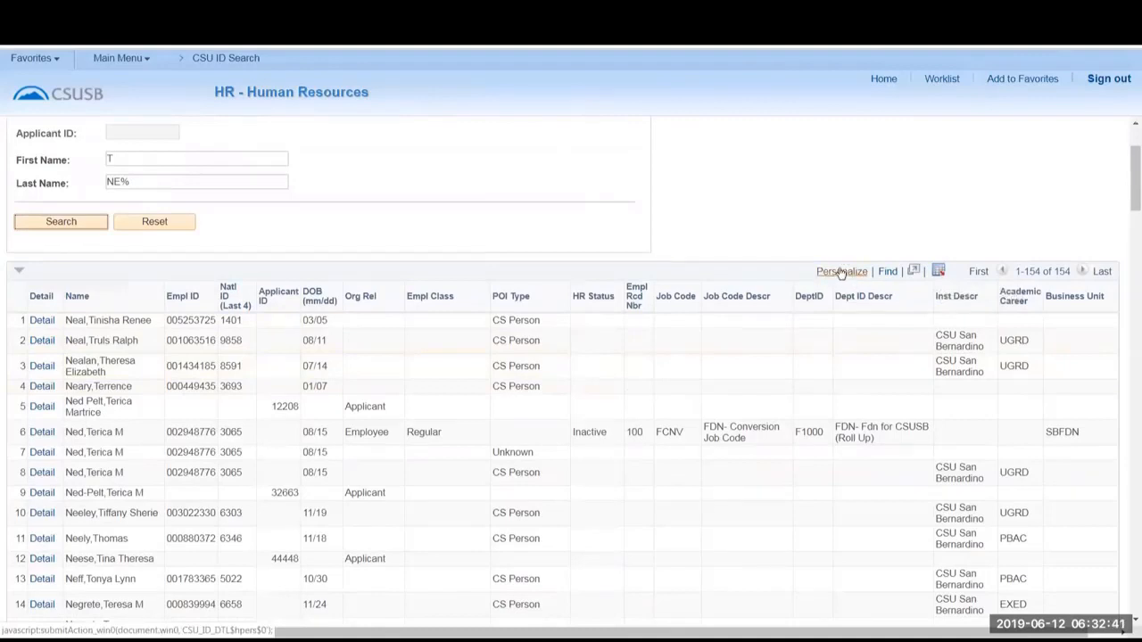
Find a row within the search results by the last four digits of an Empl ID.
click(888, 275)
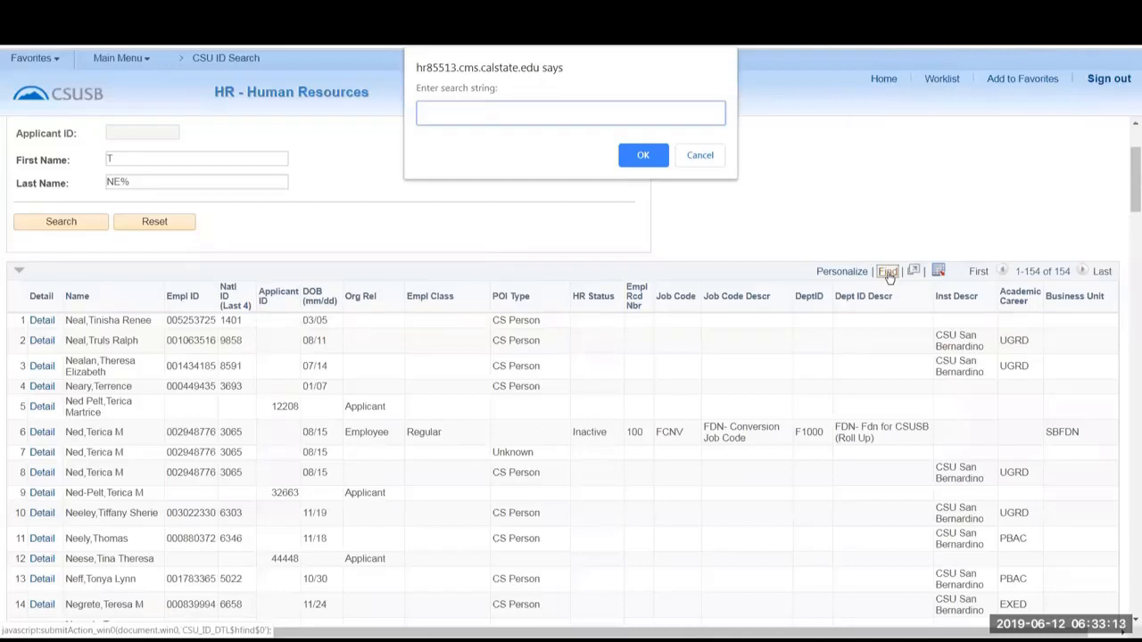
text(9994)
click(643, 155)
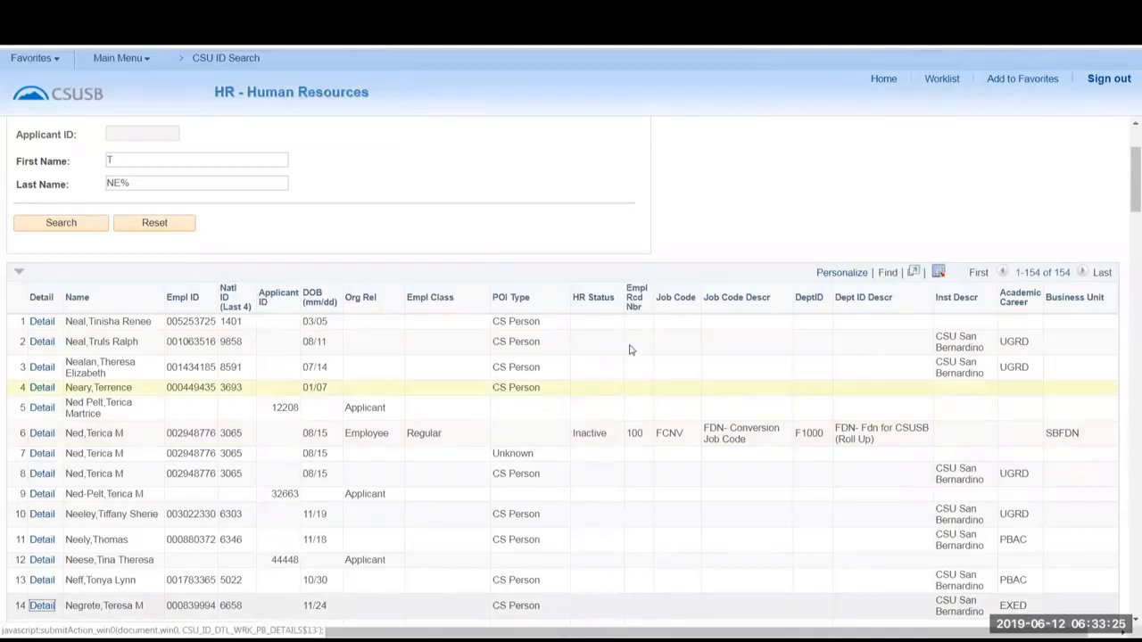
scroll(701, 237, down, 1)
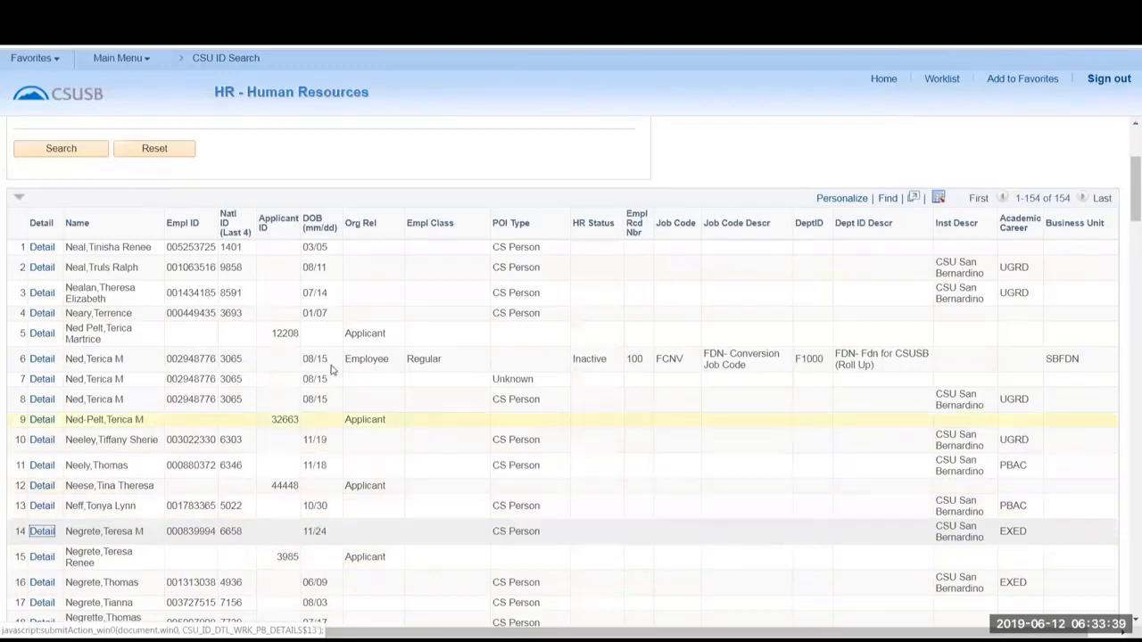
Download the search results to Excel, open ps (2).xls despite the format warning, maximize the window and review the rows.
scroll(678, 419, up, 3)
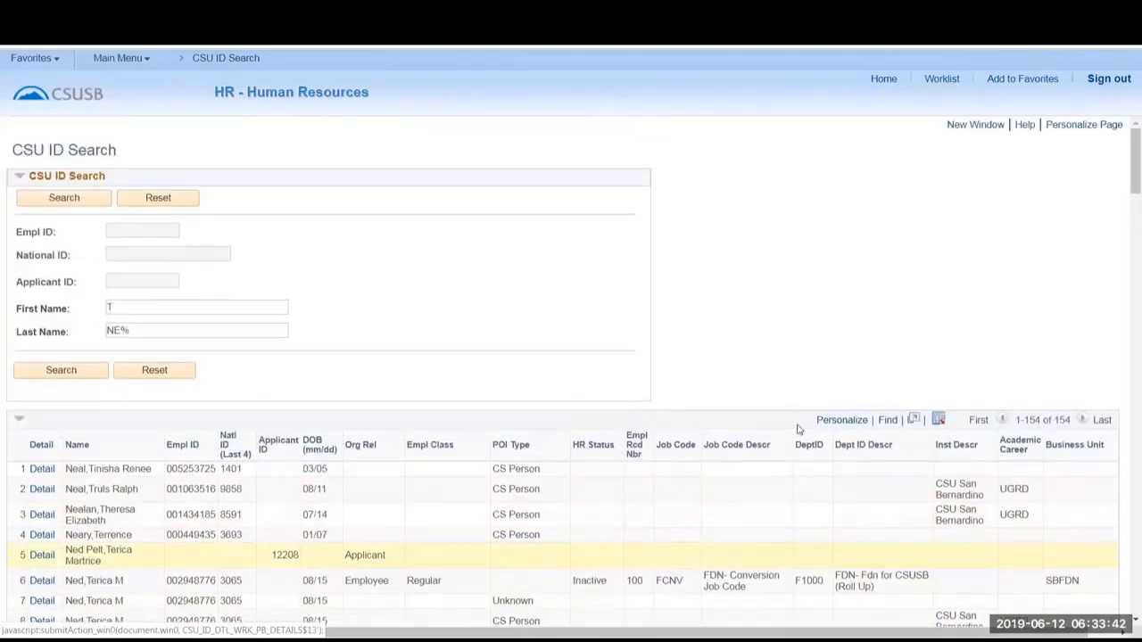
click(938, 422)
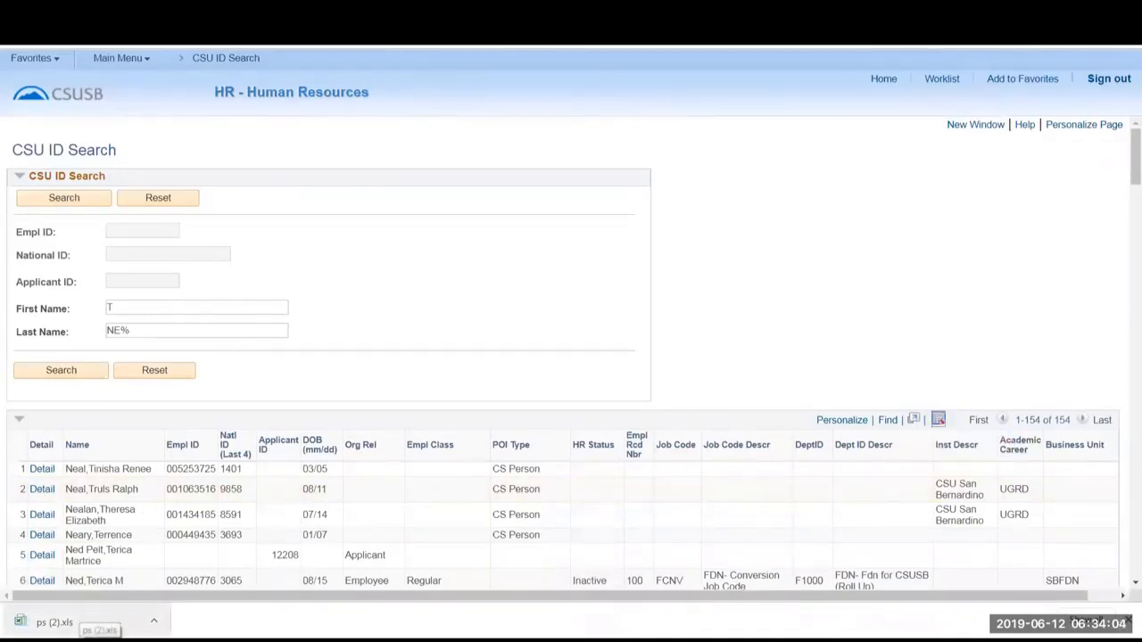
click(85, 622)
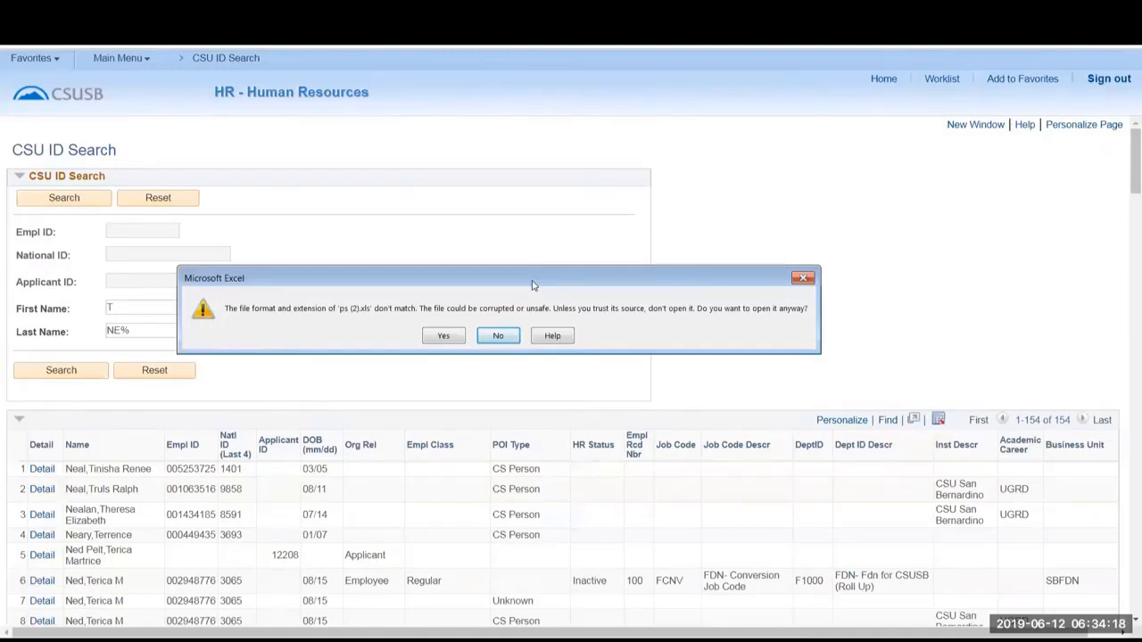
click(443, 338)
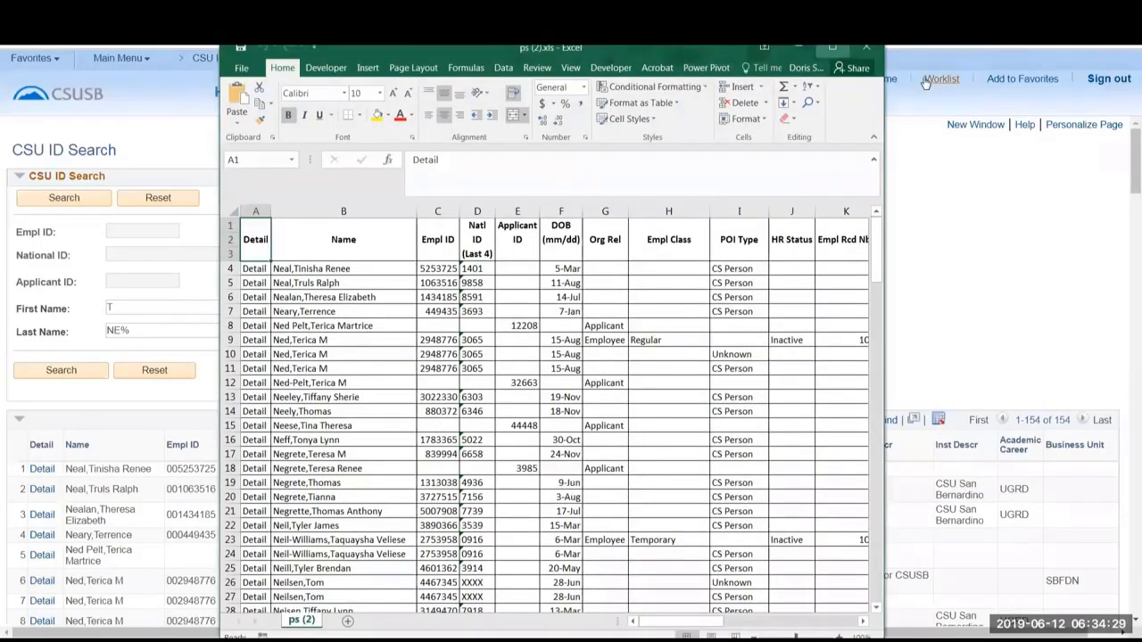
click(832, 48)
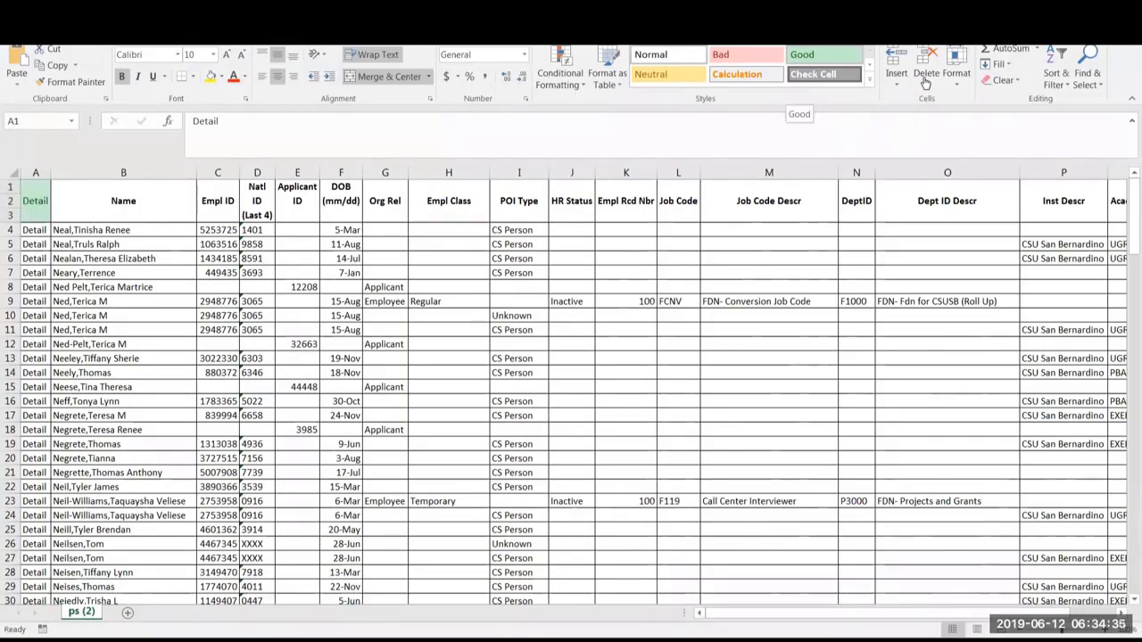
scroll(662, 277, down, 10)
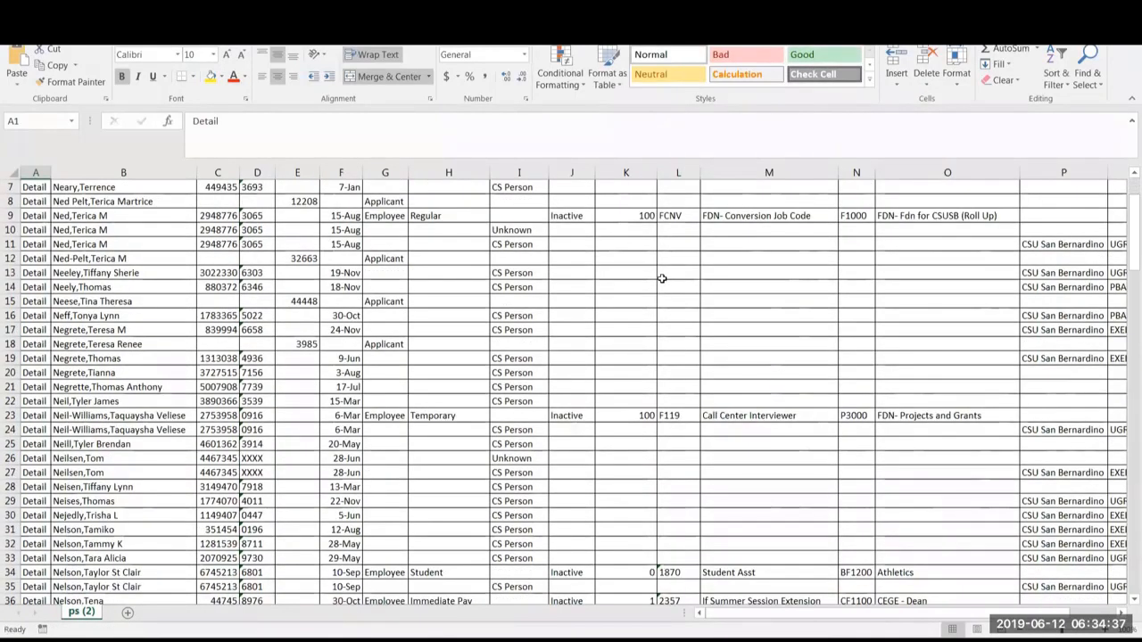
scroll(662, 278, up, 12)
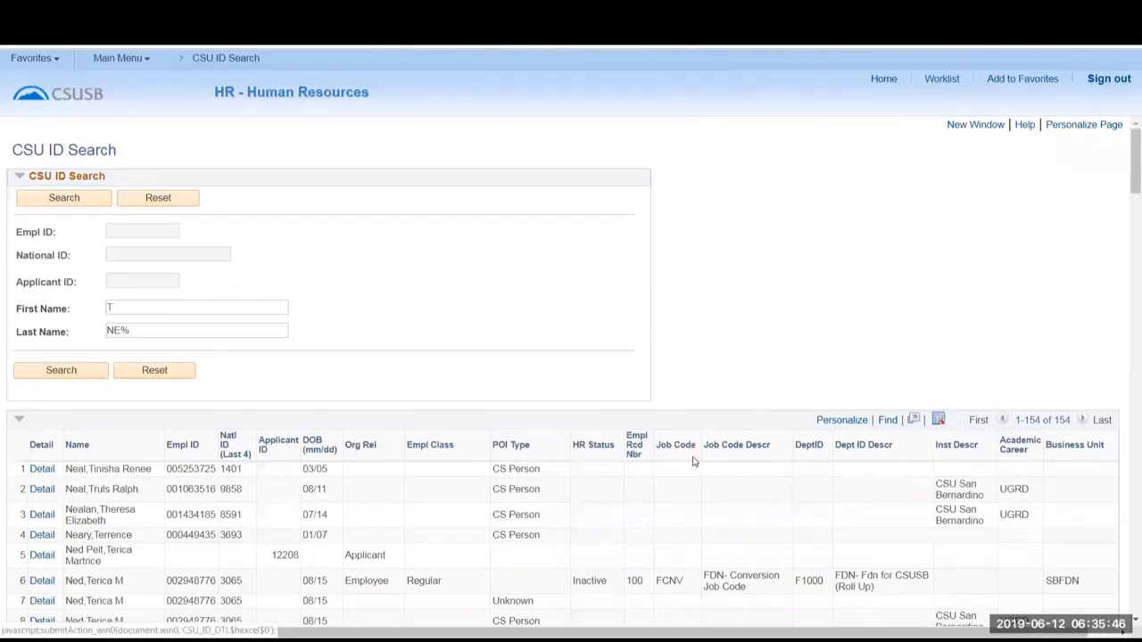
Open the detail of row 6, the inactive regular employee, and view the person's Biographical Details in Modify a Person.
scroll(705, 389, down, 3)
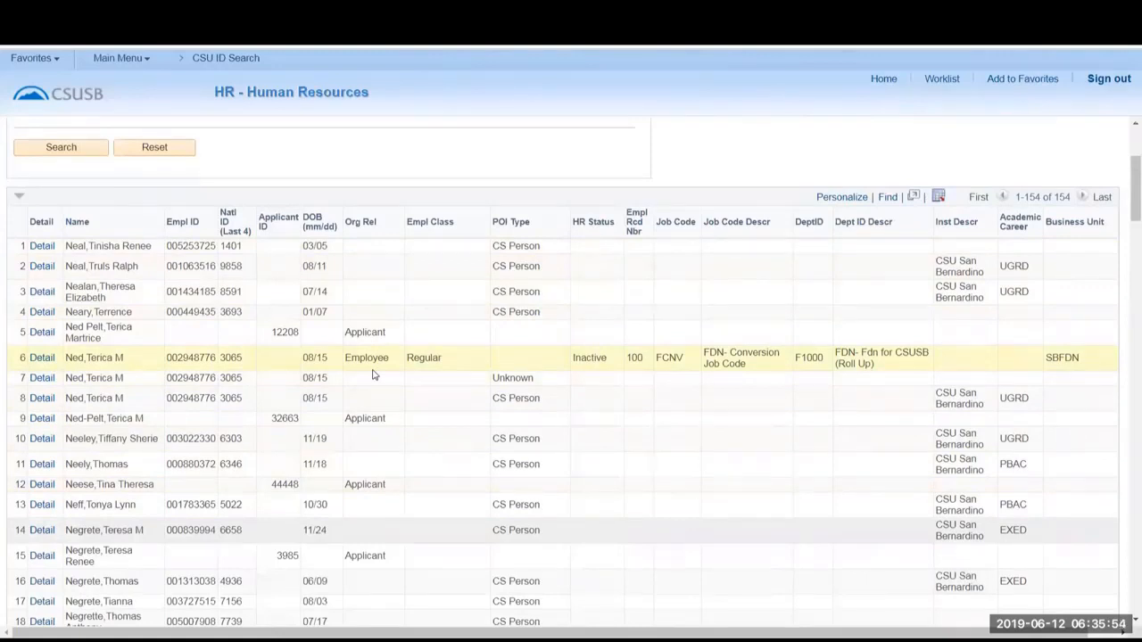
click(41, 361)
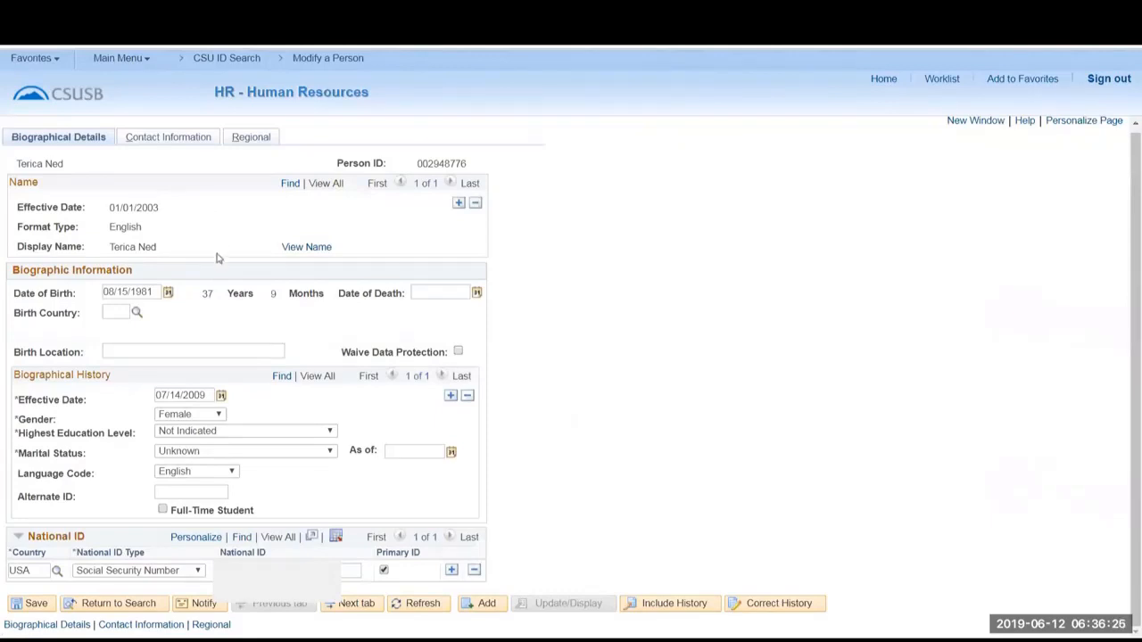
Open the Query Viewer page under Reporting Tools and save it to Favorites with the description Query Viewer.
click(27, 60)
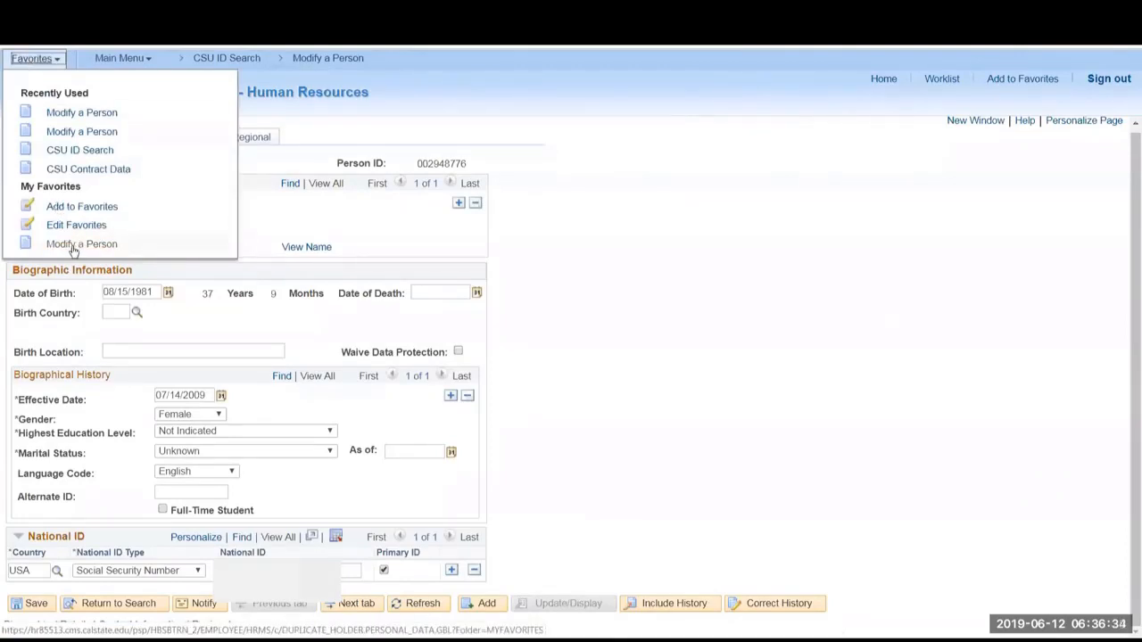
click(123, 61)
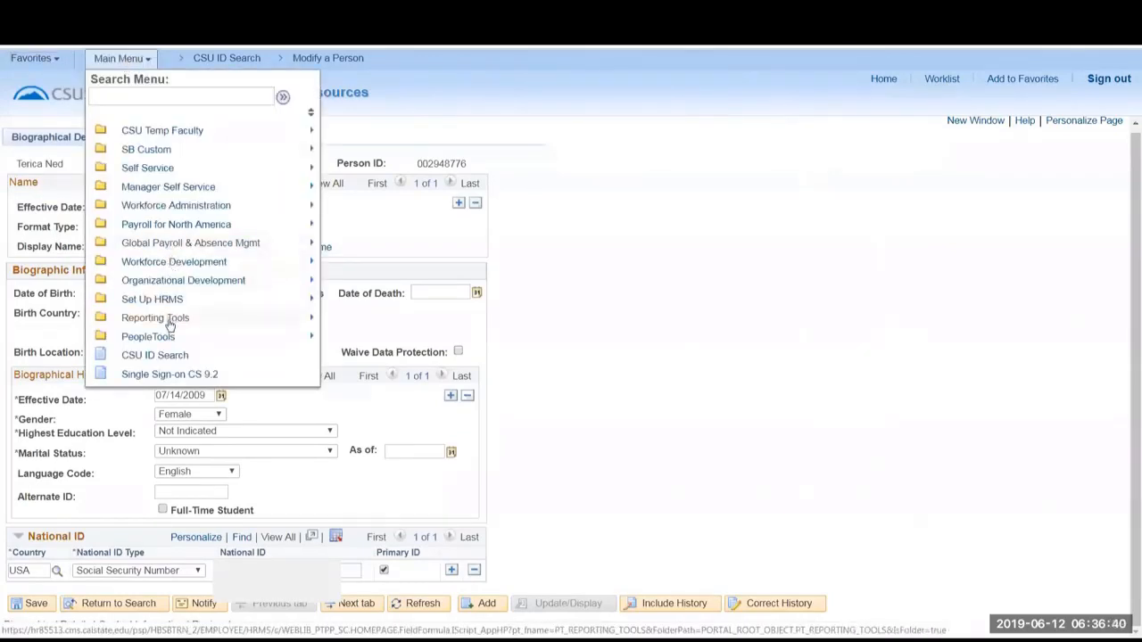
mouse_move(170, 326)
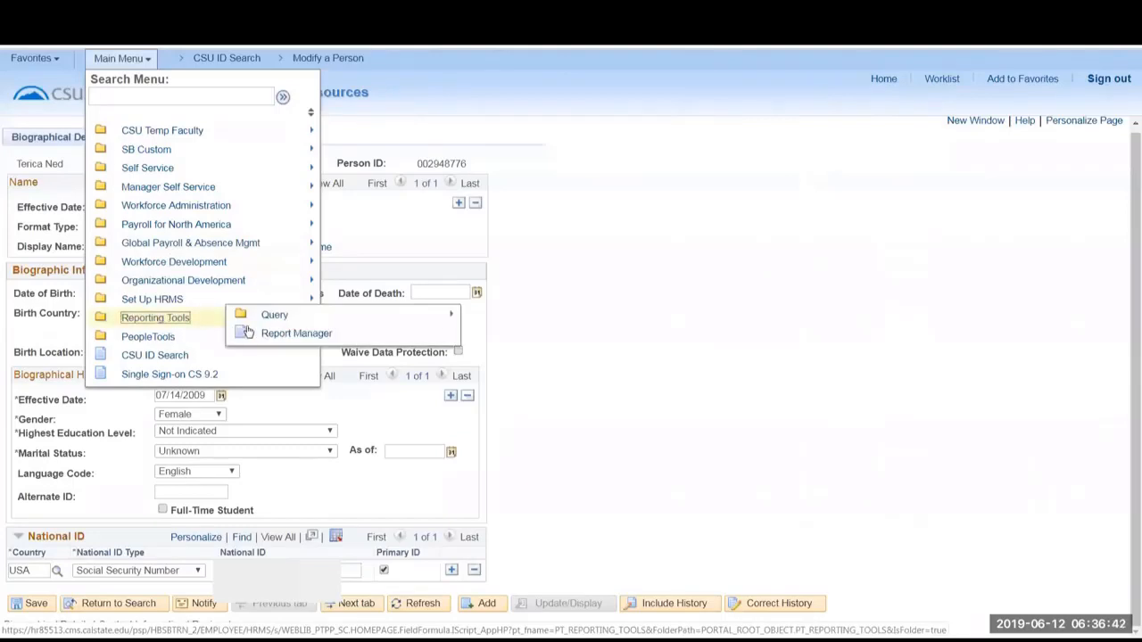
mouse_move(277, 319)
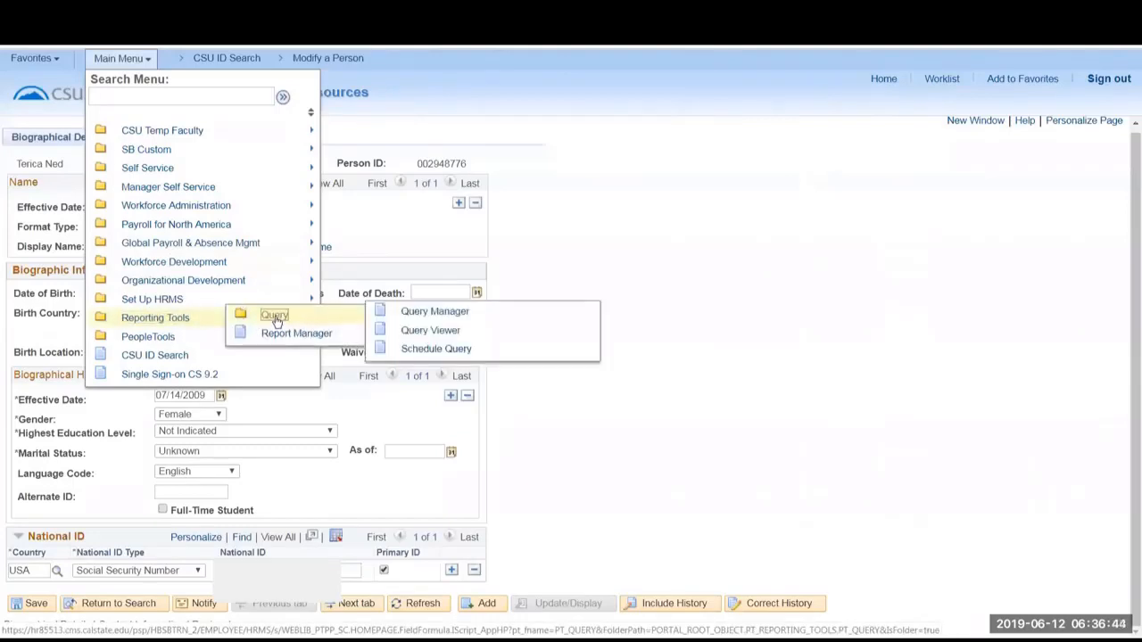
click(448, 331)
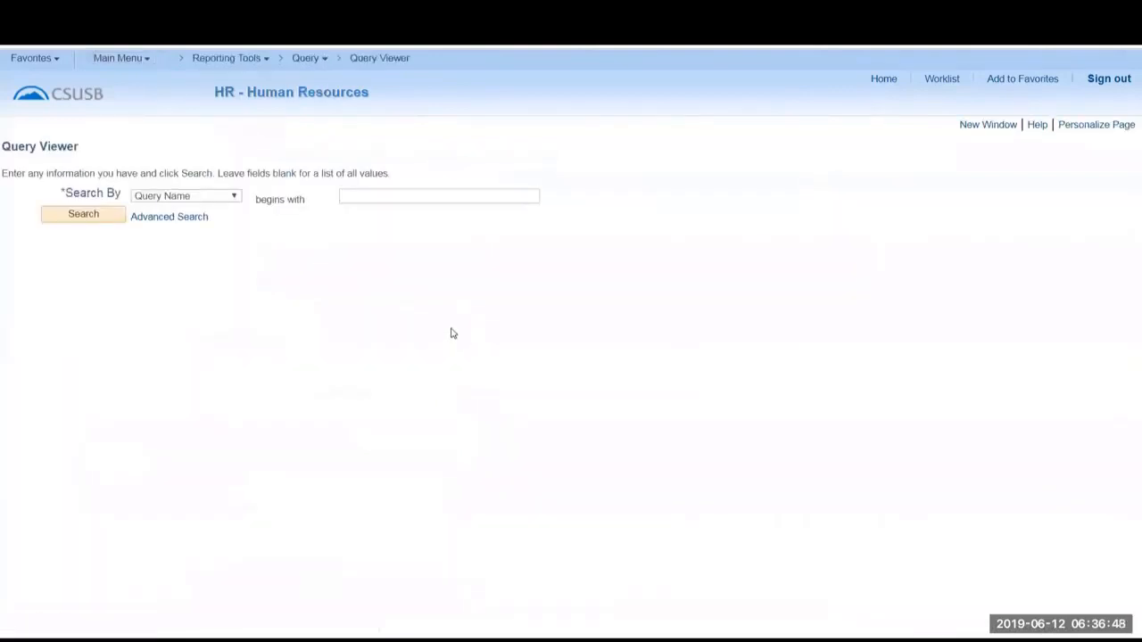
click(1009, 81)
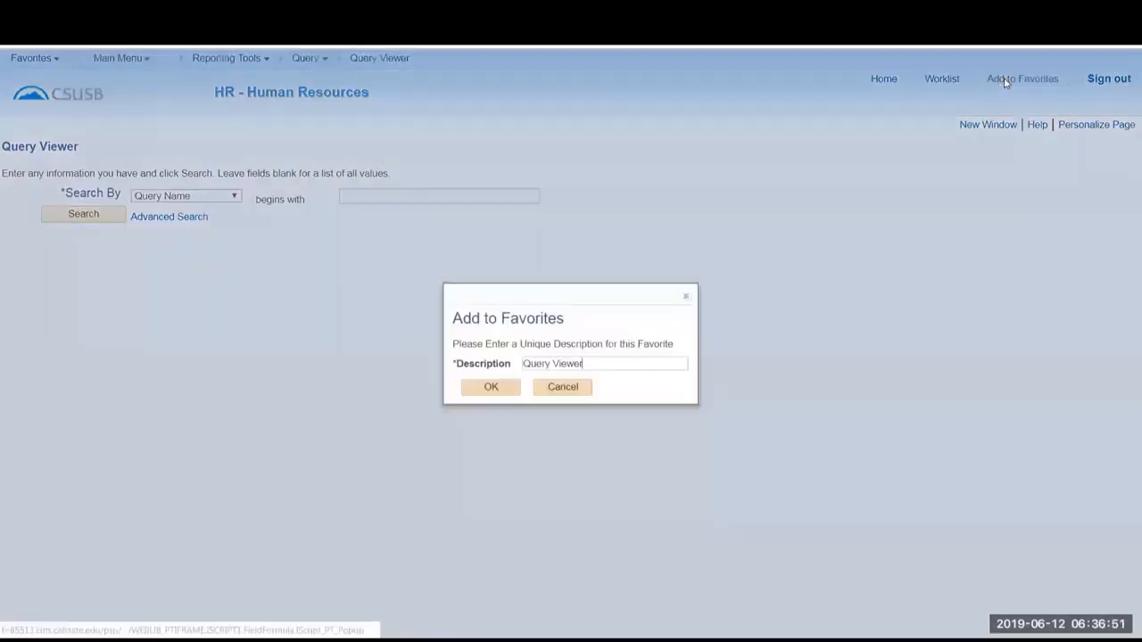
click(492, 389)
click(590, 369)
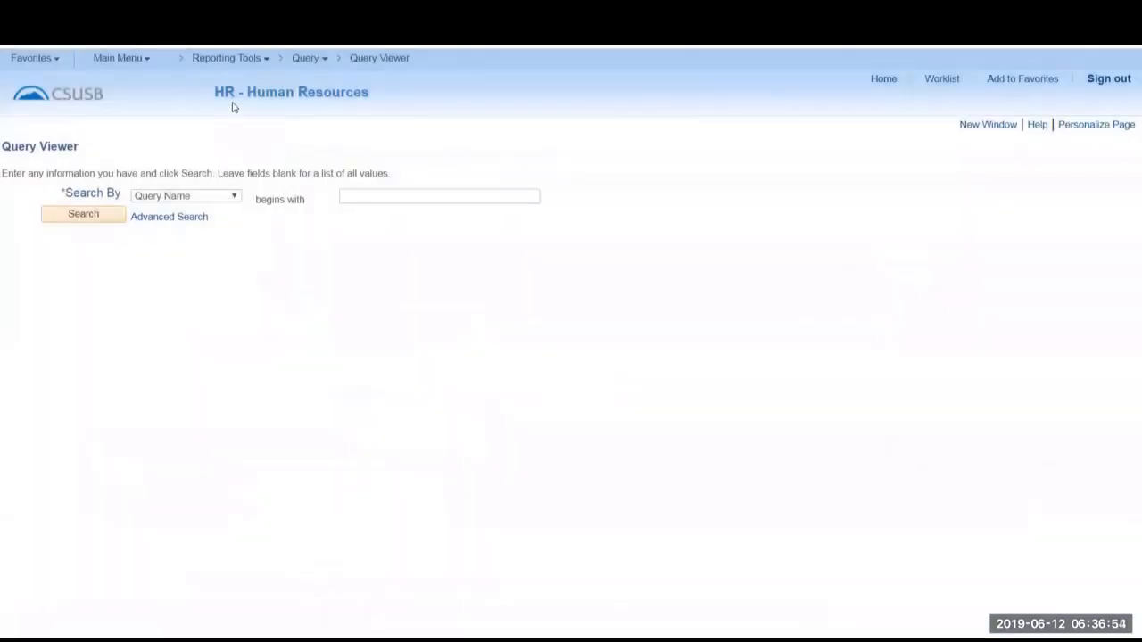
Switch to the Query Manager page and save it as a favorite.
mouse_move(305, 61)
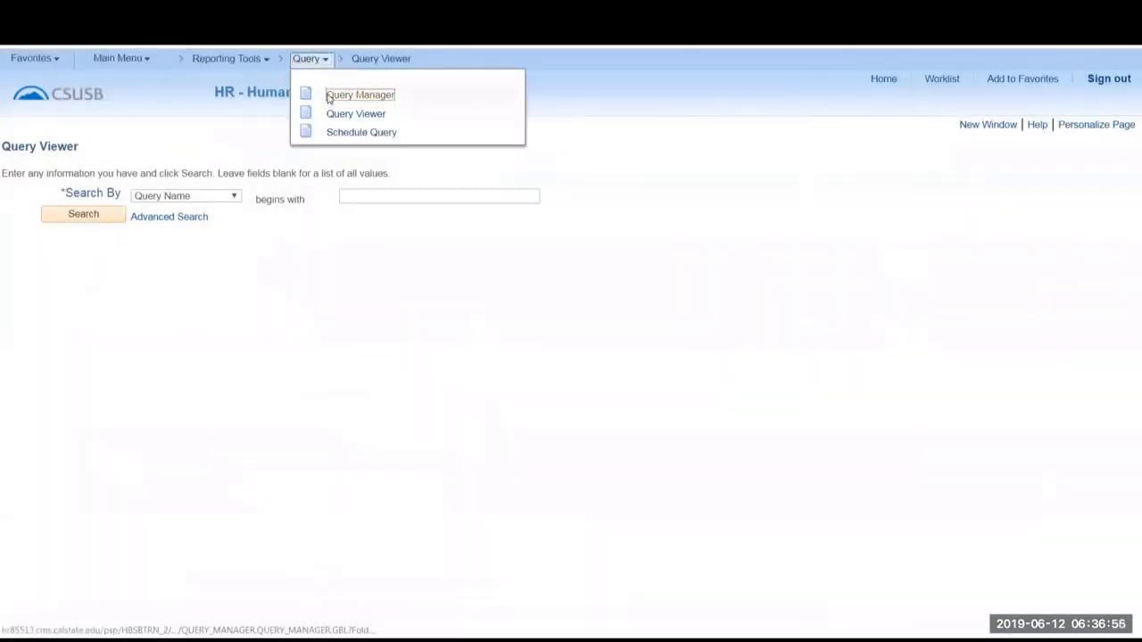
click(328, 96)
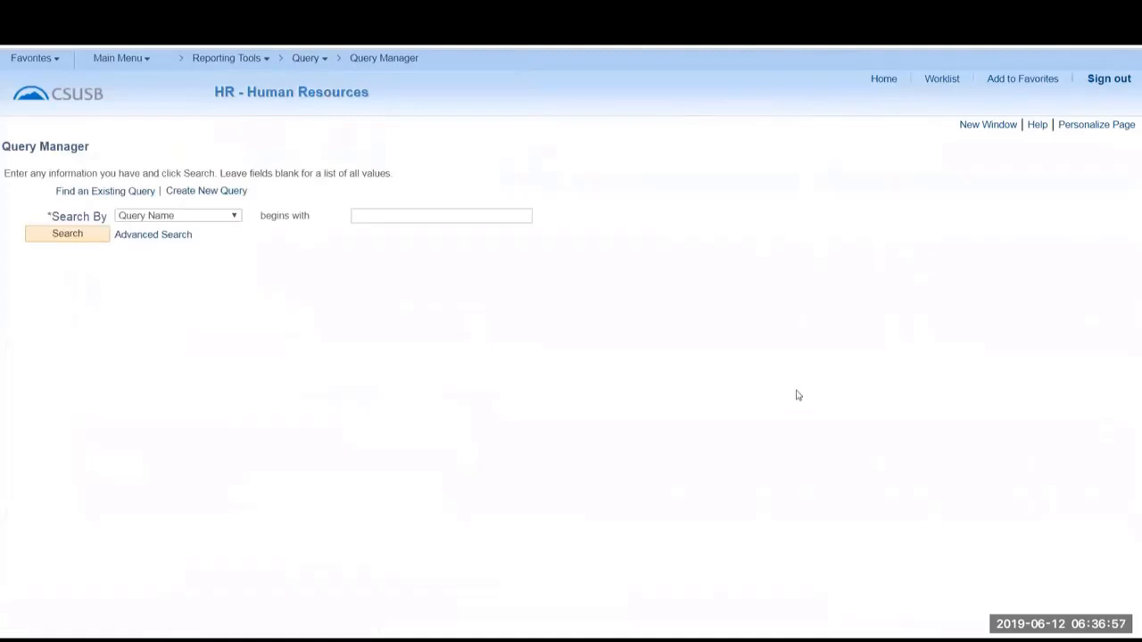
click(1009, 81)
click(492, 388)
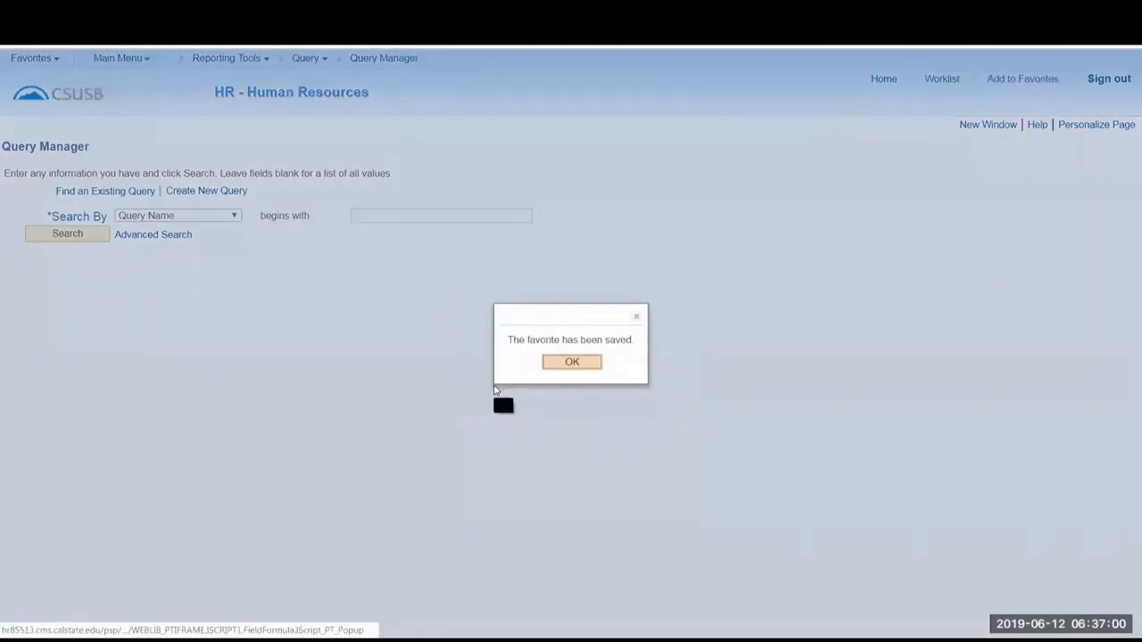
click(572, 362)
Open the Approve Reported Absences page under Manager Self Service, Time Management, and save it to Favorites with the description Approve Reported Absences.
click(120, 58)
mouse_move(167, 187)
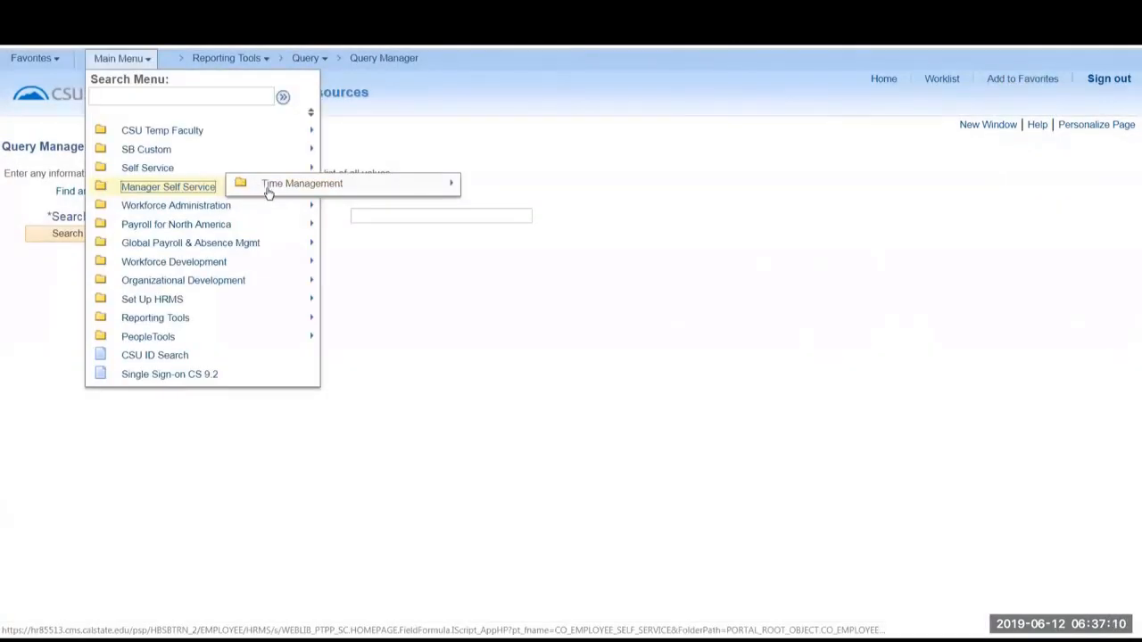
mouse_move(268, 191)
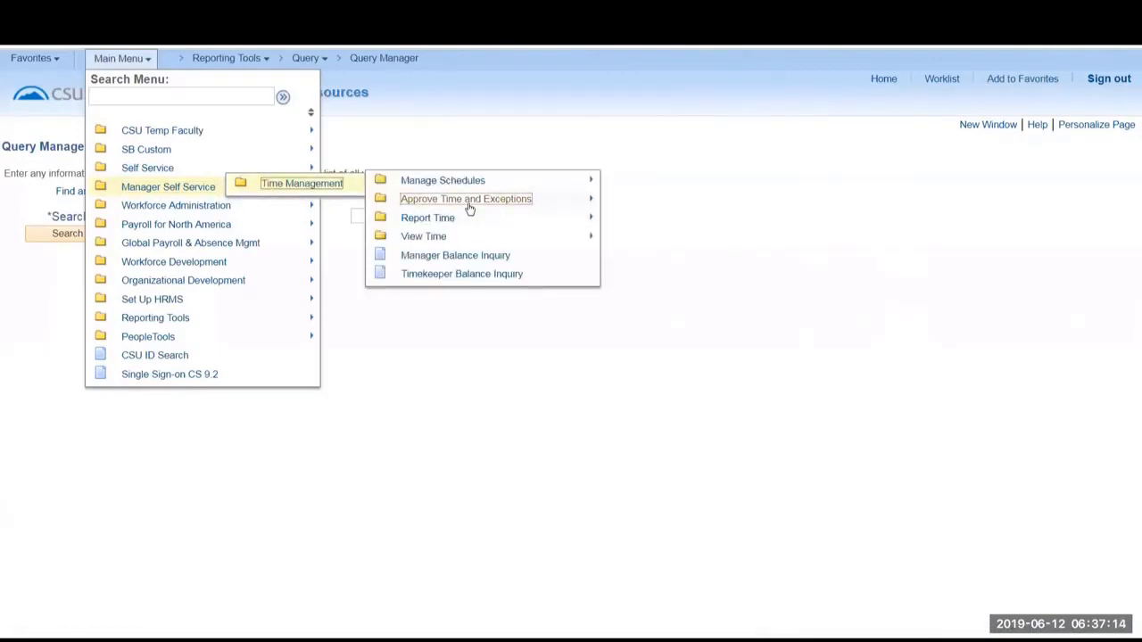
mouse_move(471, 207)
click(585, 204)
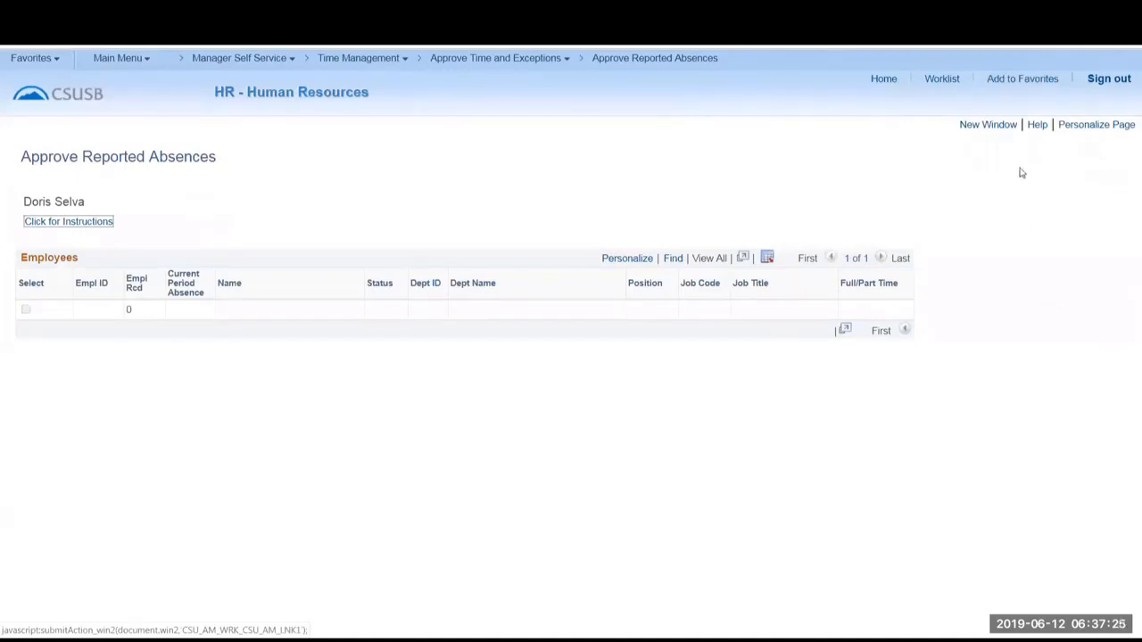
click(1015, 81)
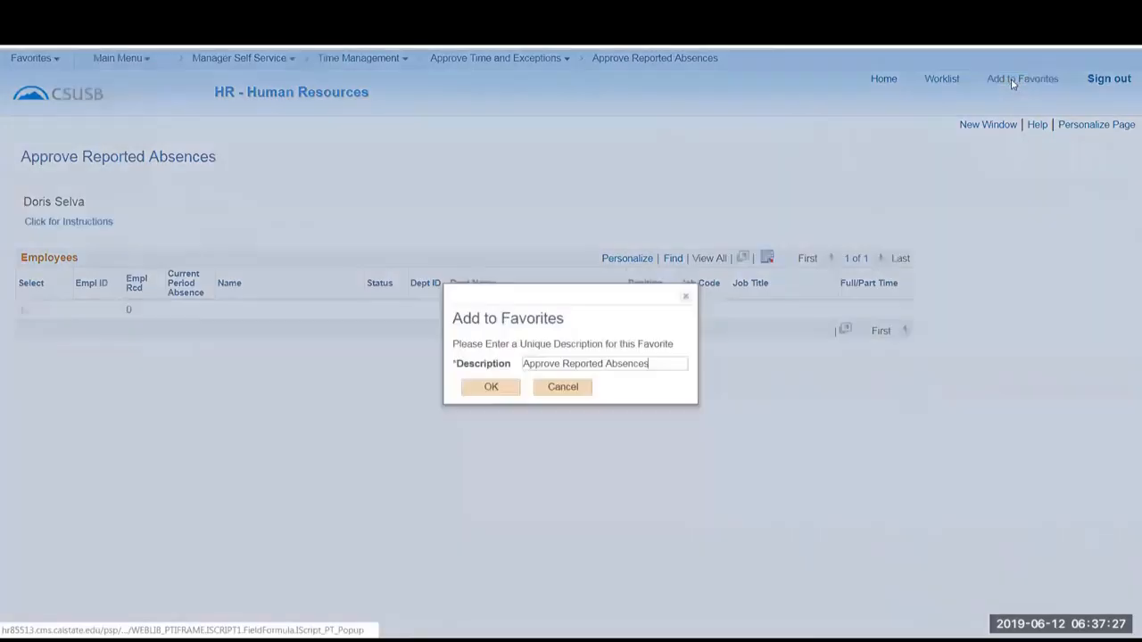
click(489, 387)
click(572, 362)
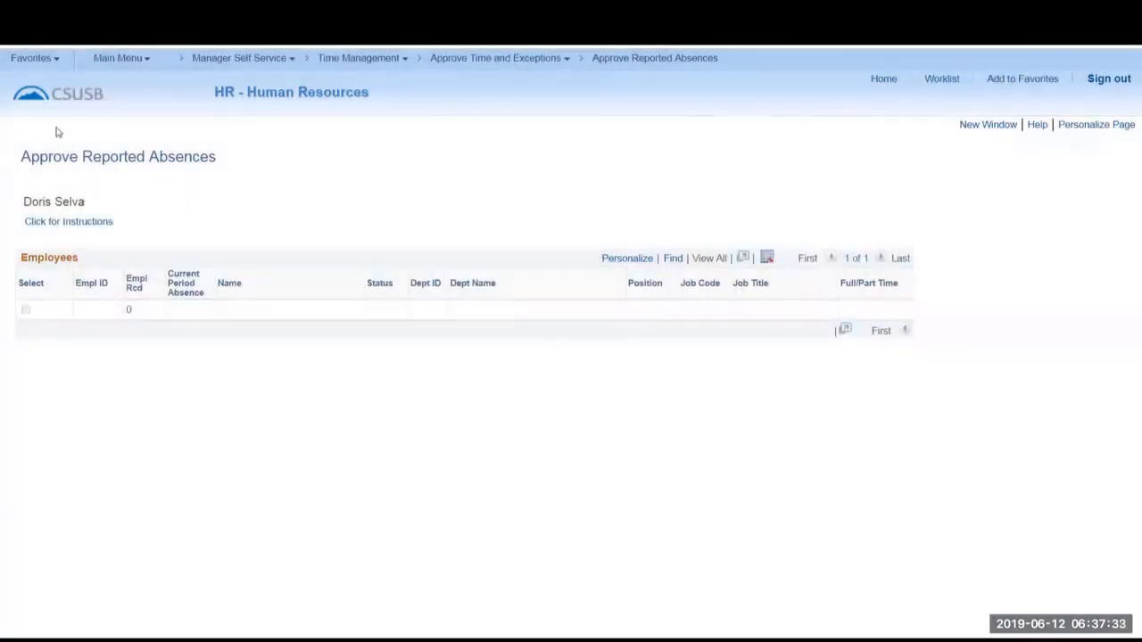
Edit the favorites' sequence numbers to Query Viewer 1, Modify a Person 2, Query Manager 3 and Approve Reported Absences 4, and save.
click(32, 60)
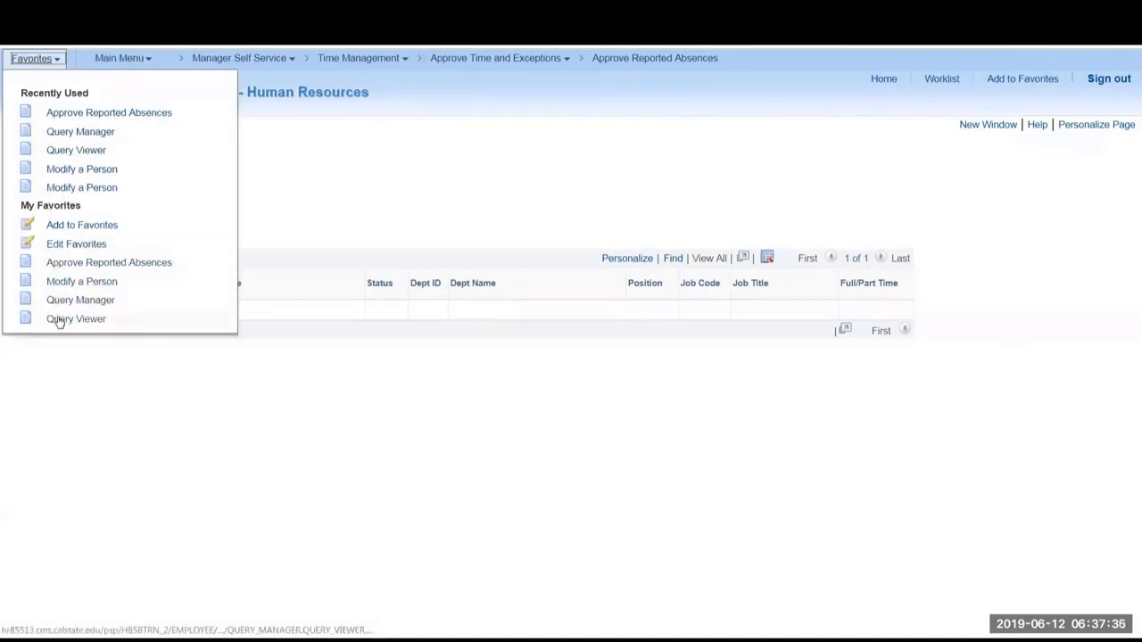
click(52, 244)
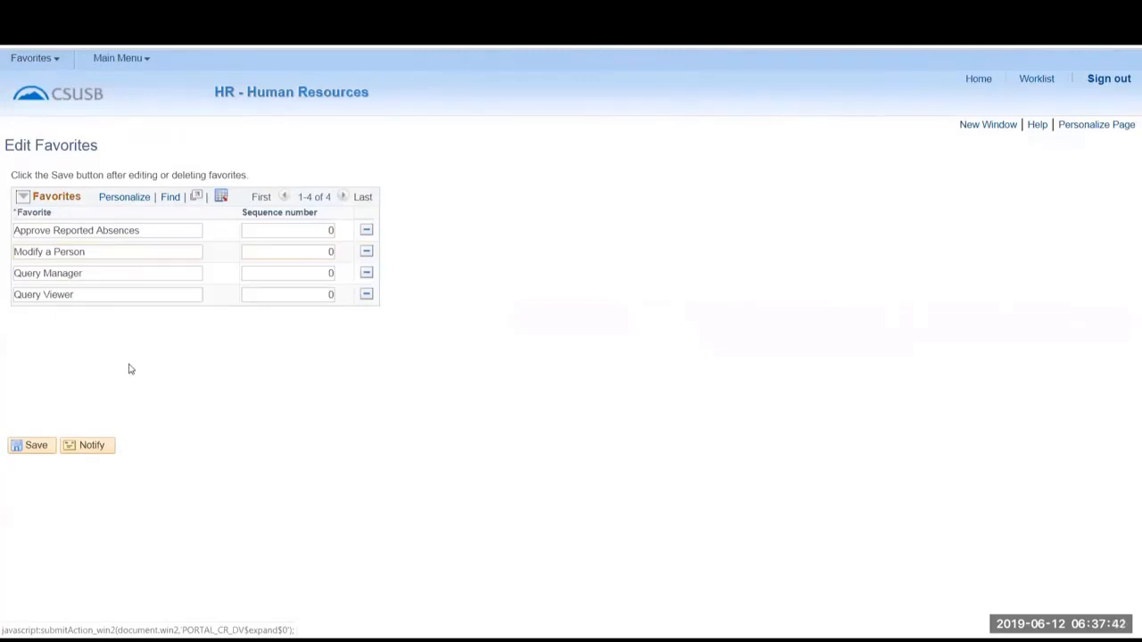
double_click(330, 296)
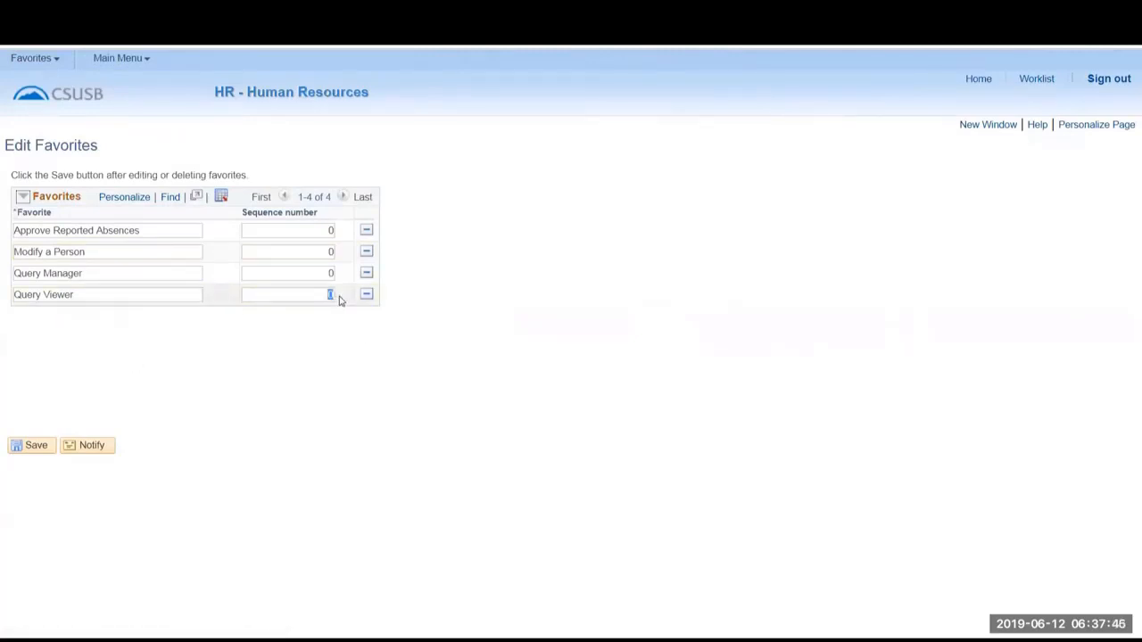
text(1)
double_click(330, 273)
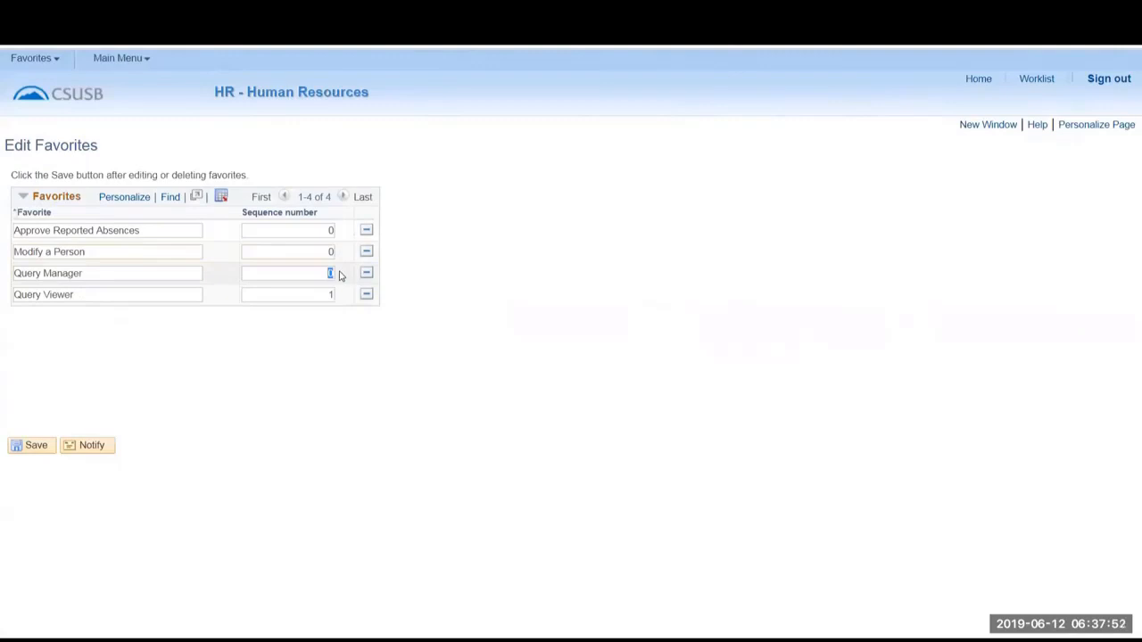
text(3)
double_click(332, 253)
text(2)
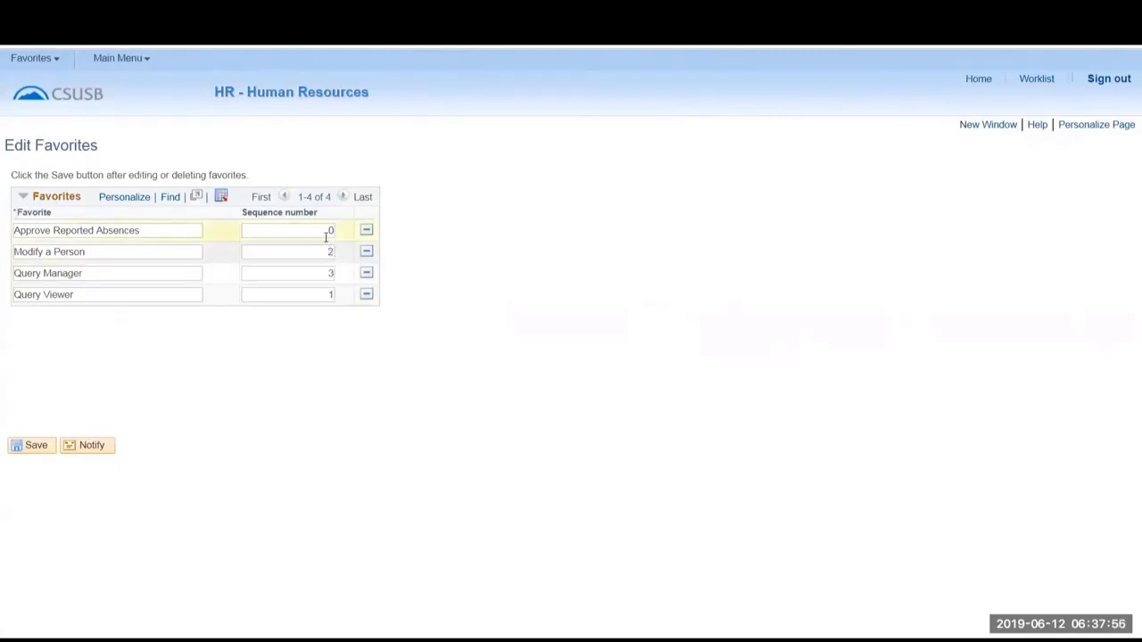
double_click(331, 231)
text(4)
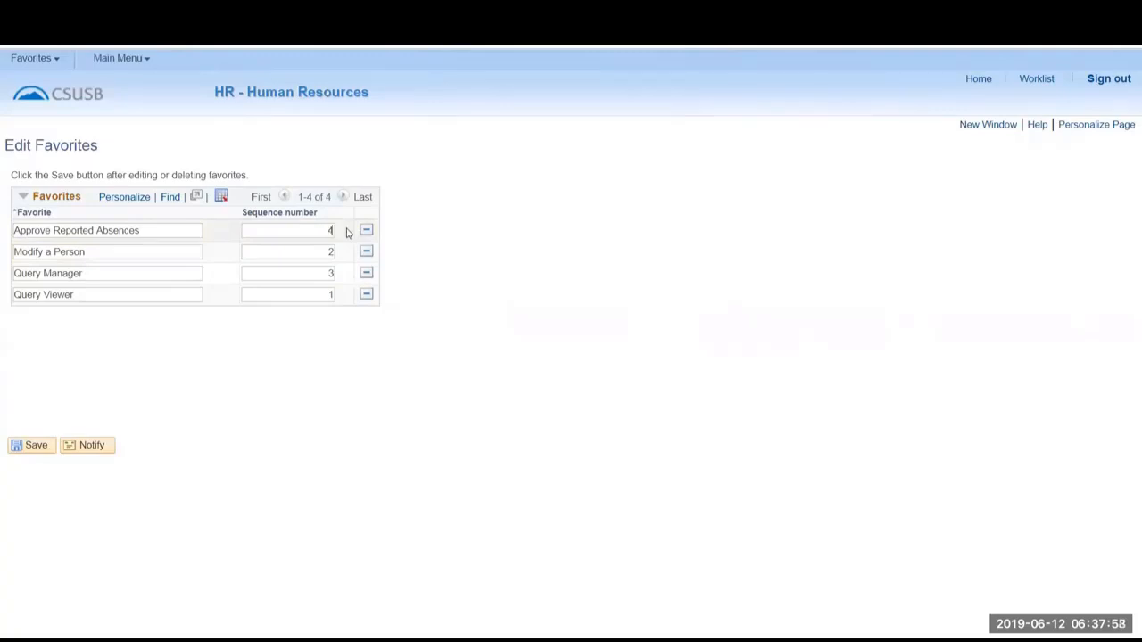
click(36, 445)
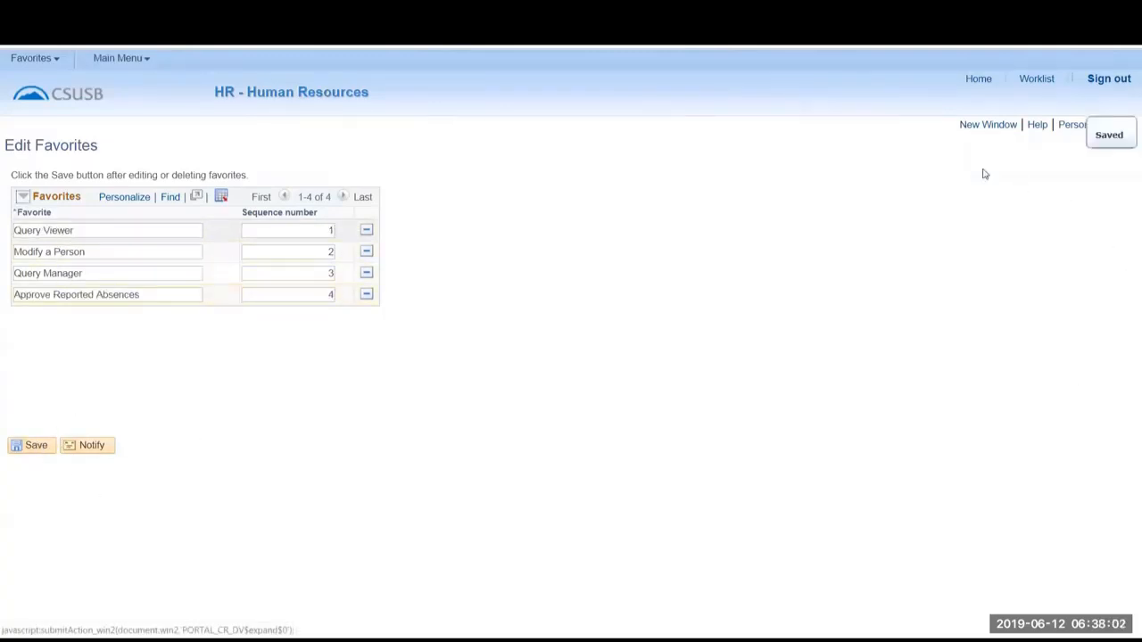
Open Edit Favorites in a new window, remove the Approve Reported Absences row there, and return to the original window.
click(977, 127)
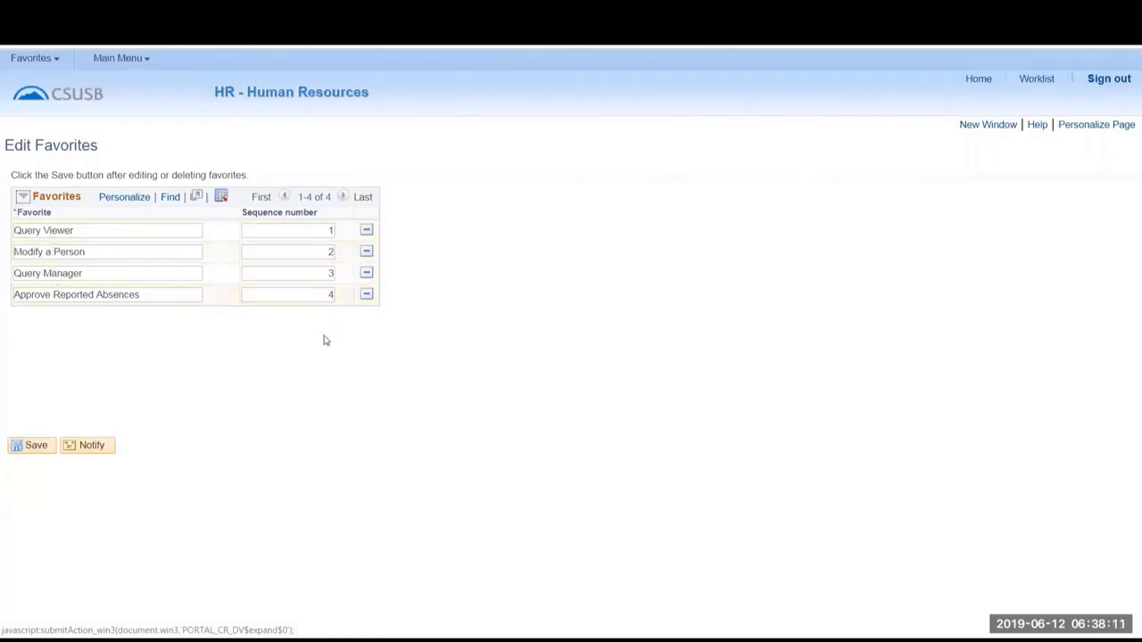
click(365, 295)
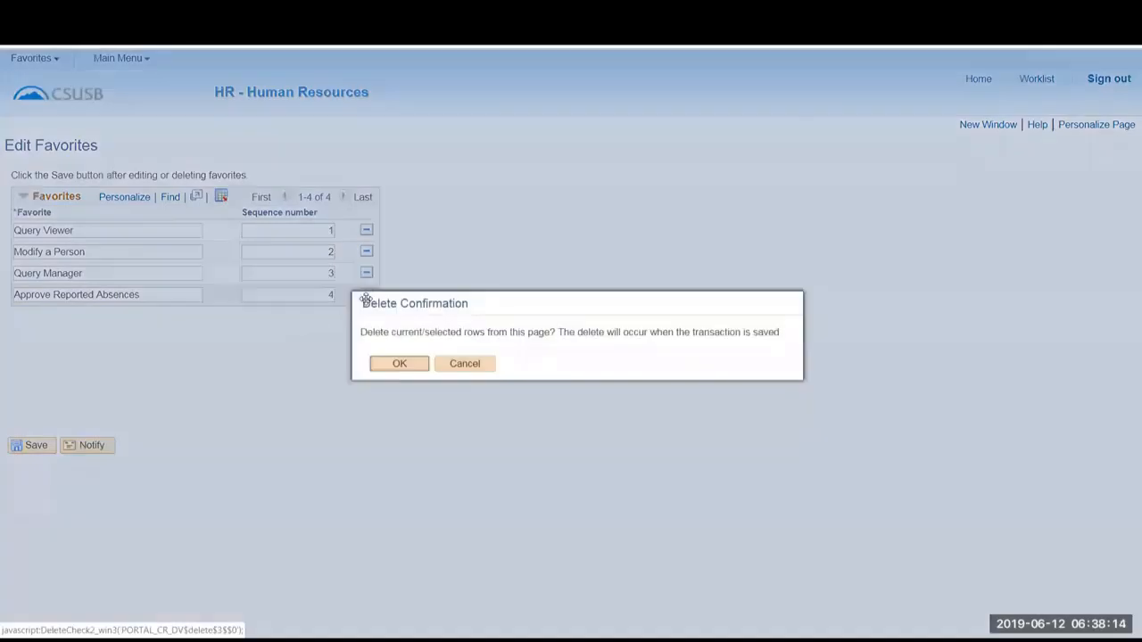
click(397, 364)
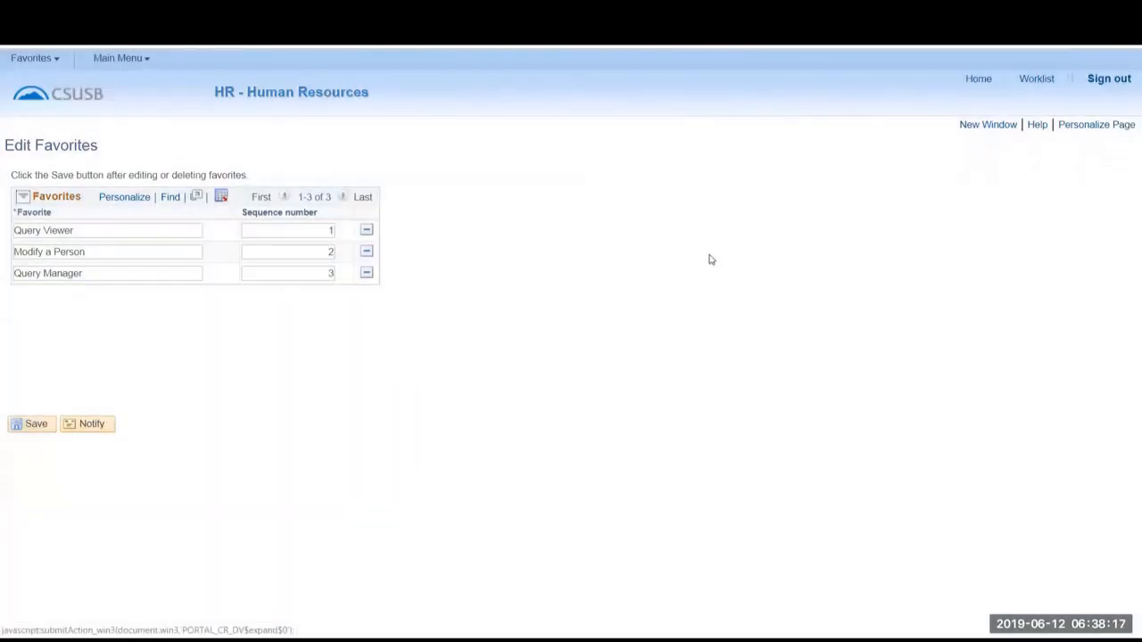
key(F5)
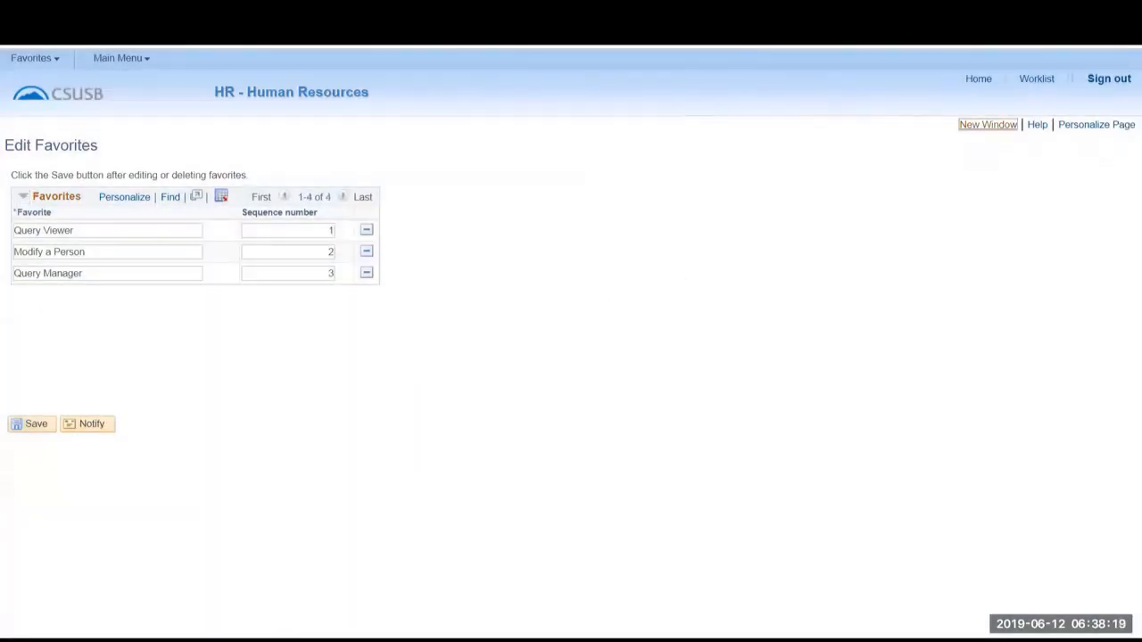
Go to the home page, open the saved Query Viewer favorite and open an additional window from it.
click(978, 78)
click(32, 58)
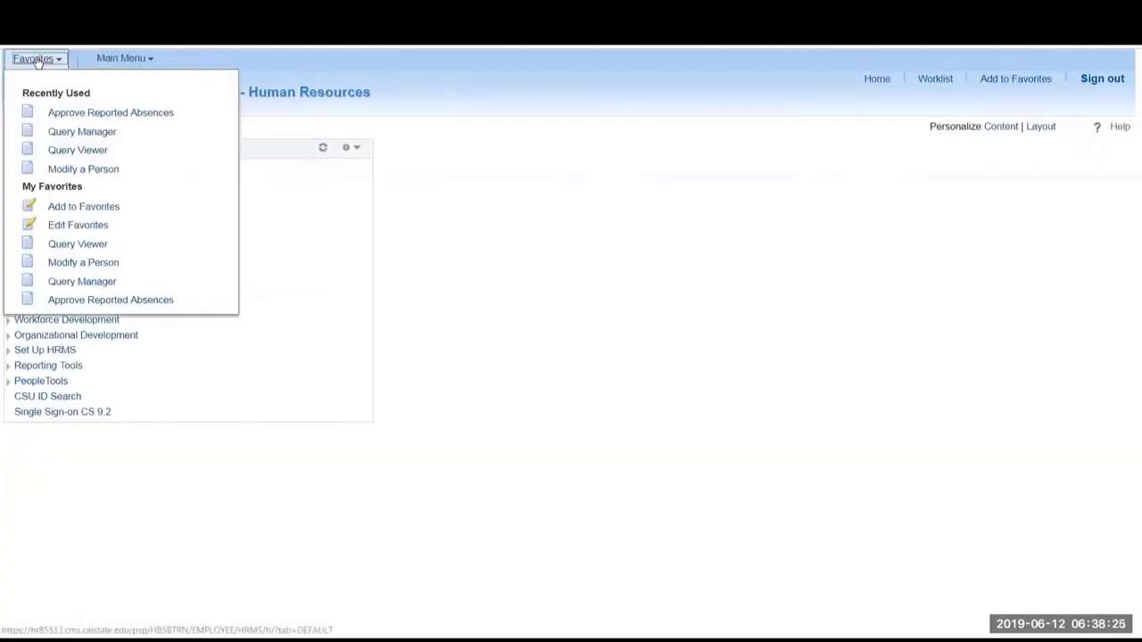
click(71, 282)
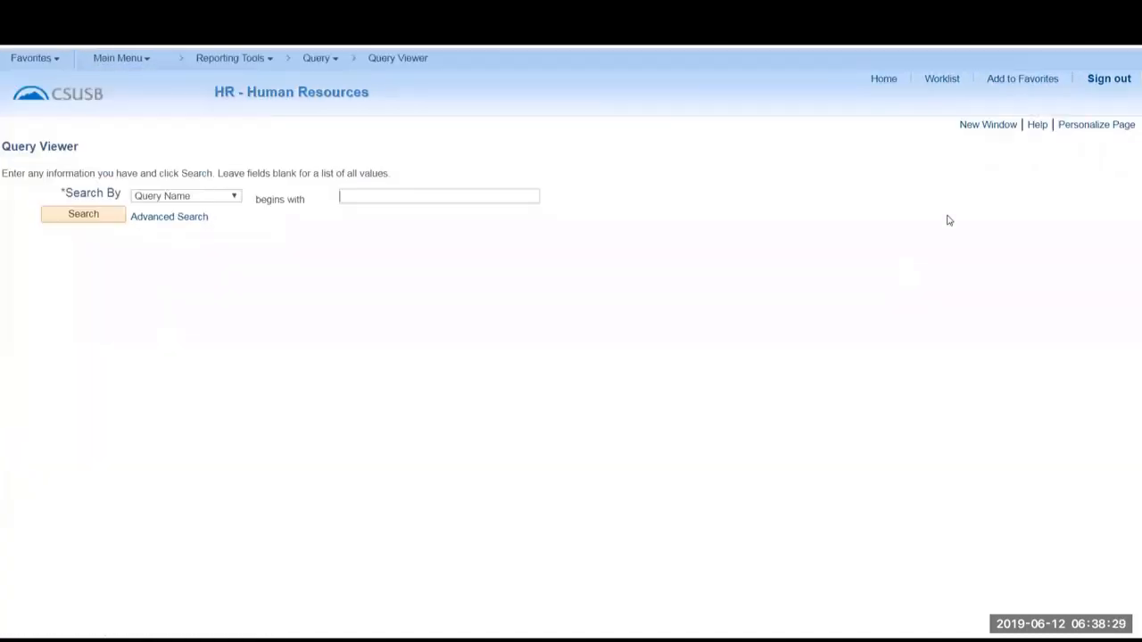
click(987, 127)
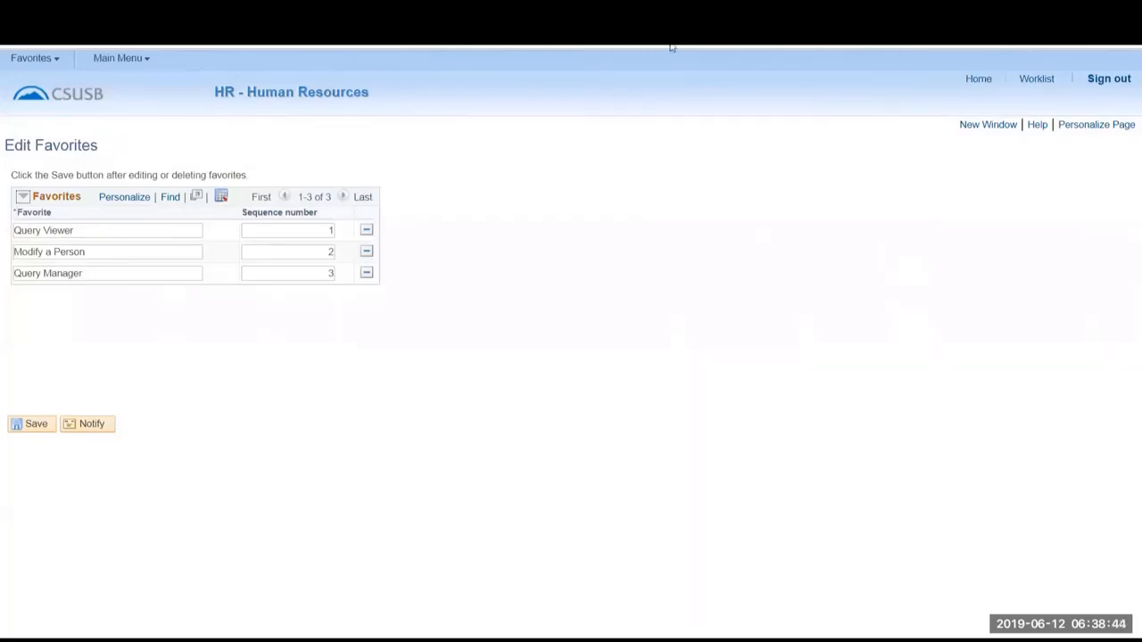
Switch away from the extra windows, open Add a Person under Personal Information, and start a new person record with Person ID NEW.
key(ctrl+Tab)
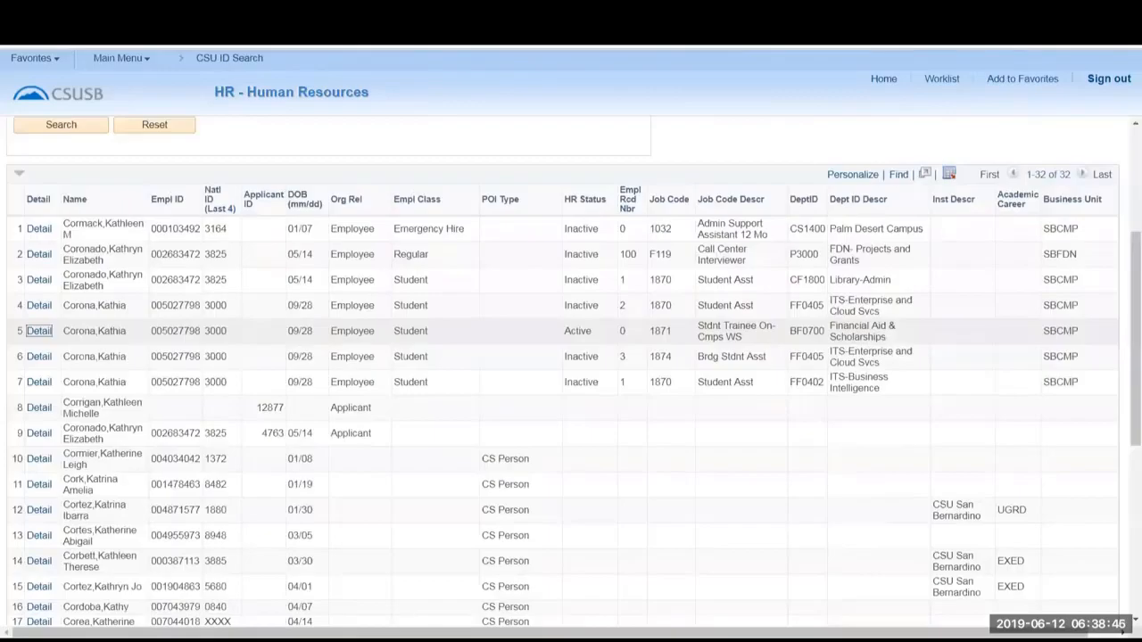
key(ctrl+Tab)
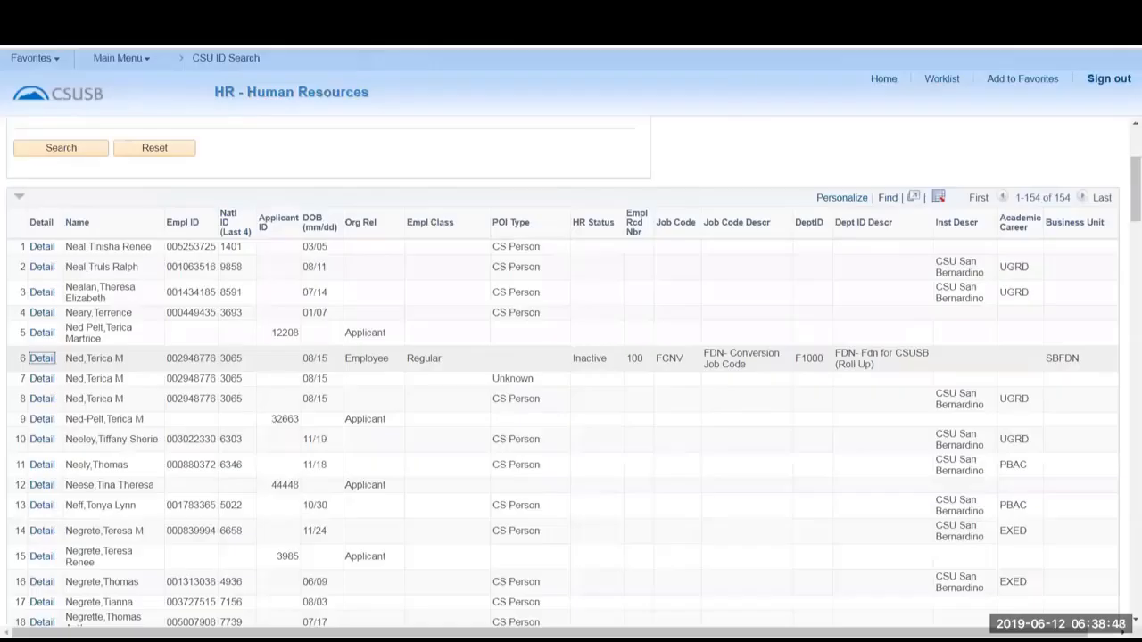
key(ctrl+Tab)
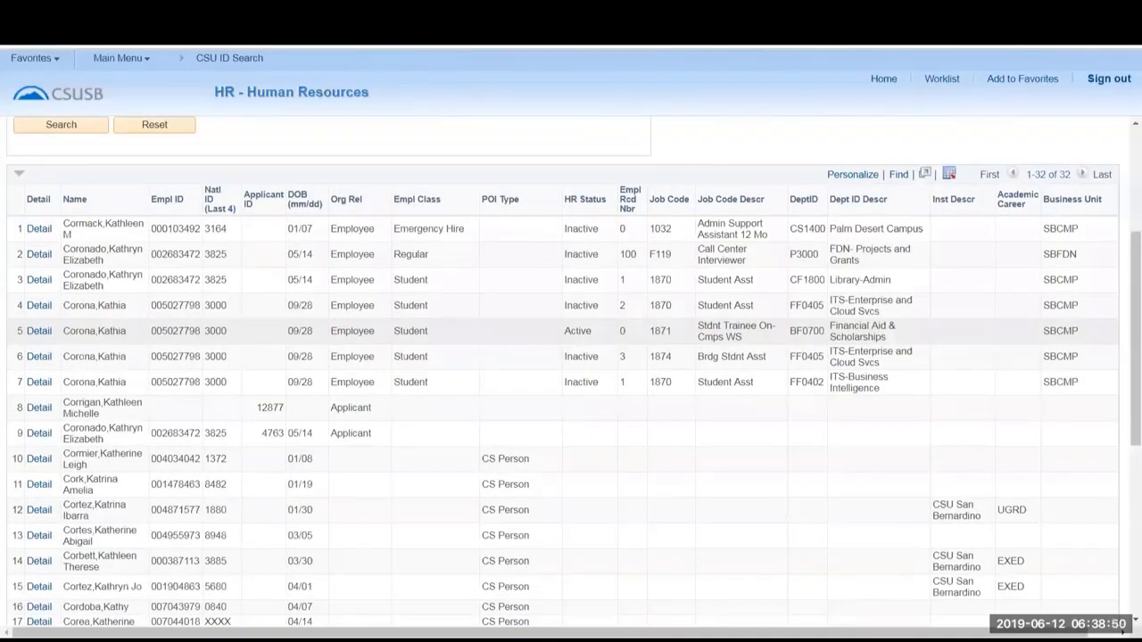
click(39, 331)
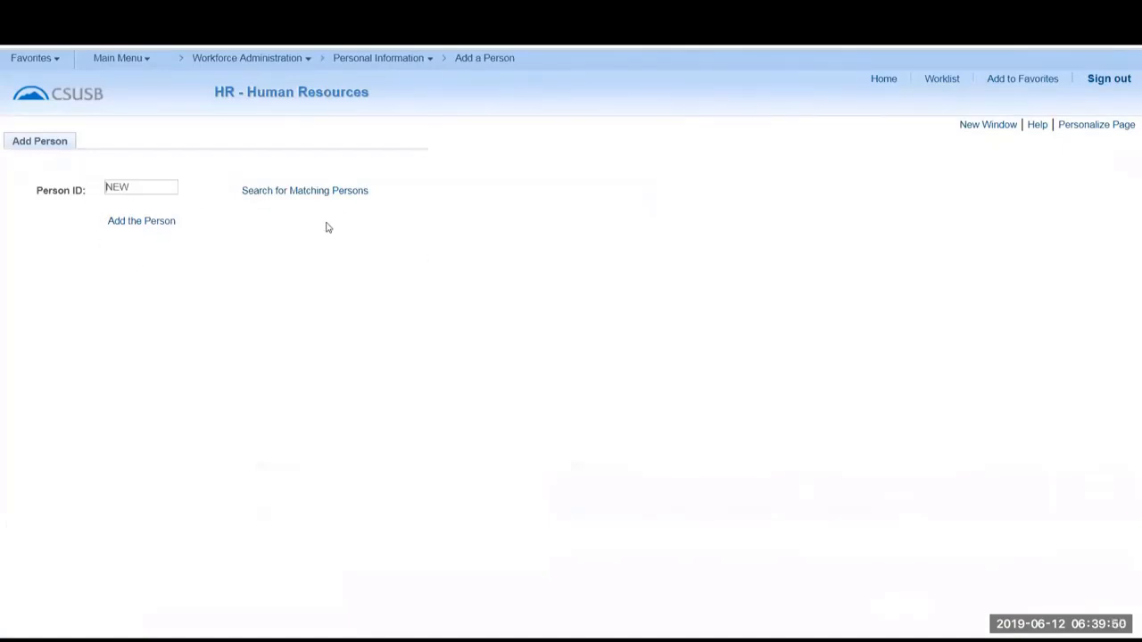
click(129, 223)
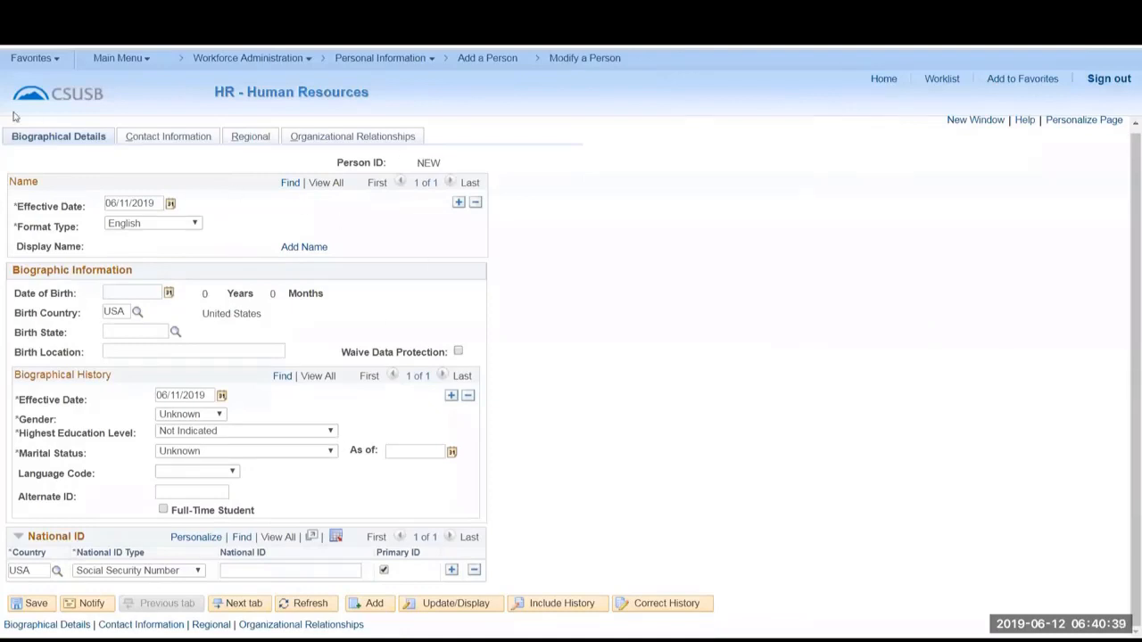
Review the new person's Contact Information, Regional and Organizational Relationships pages, and return to Biographical Details.
click(192, 137)
click(260, 146)
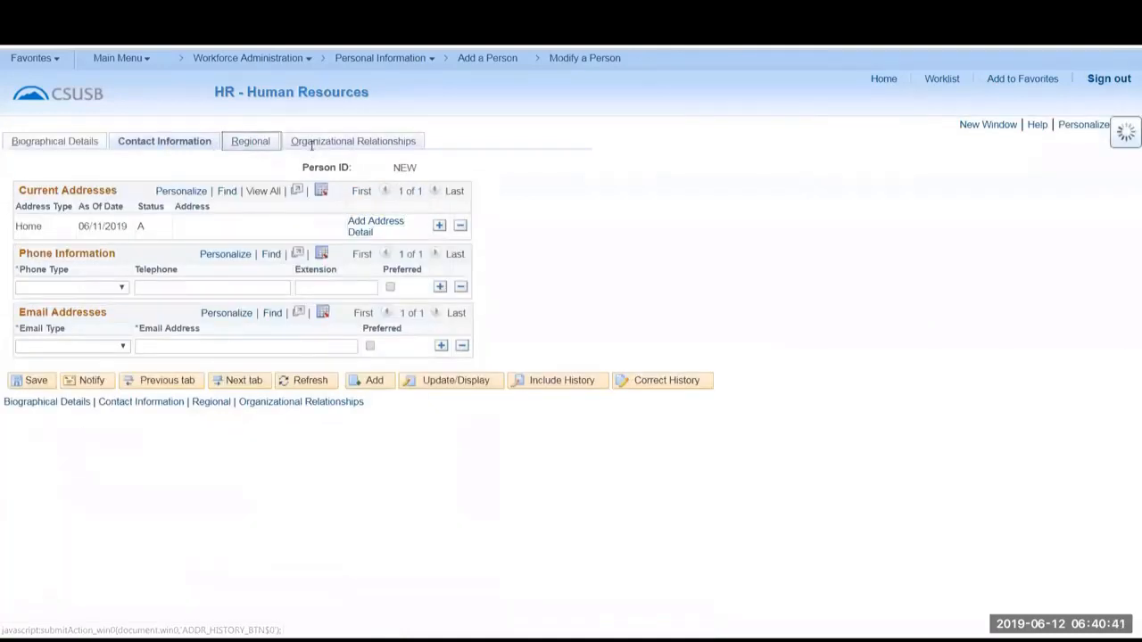
click(312, 144)
click(59, 144)
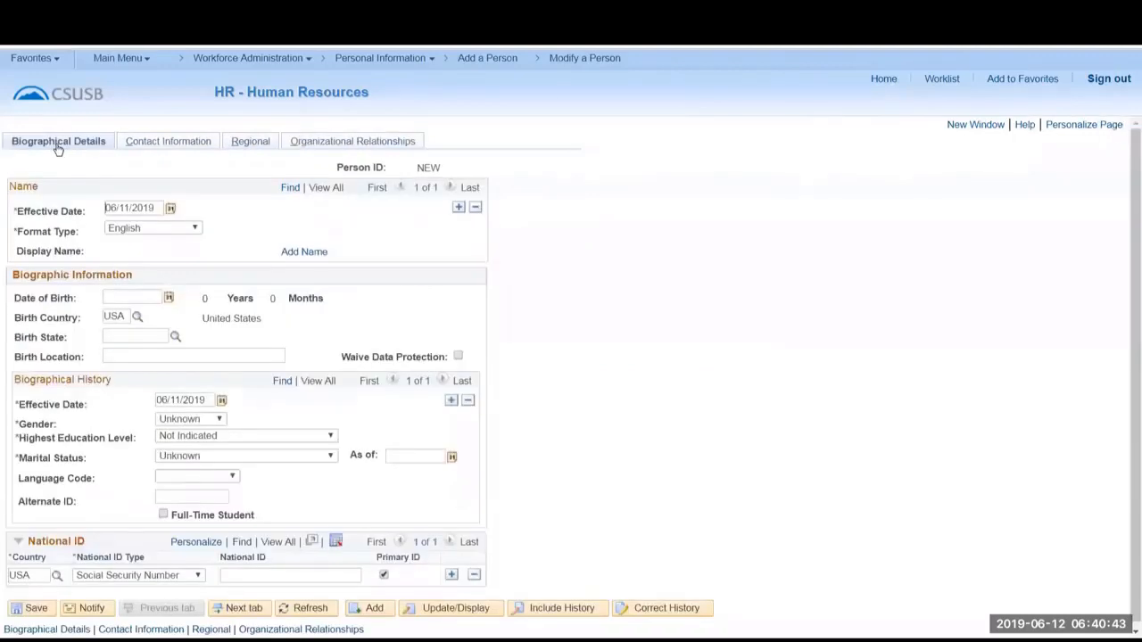
Collapse the National ID section and view the calendar for the name's effective date without changing the date.
click(18, 542)
click(18, 542)
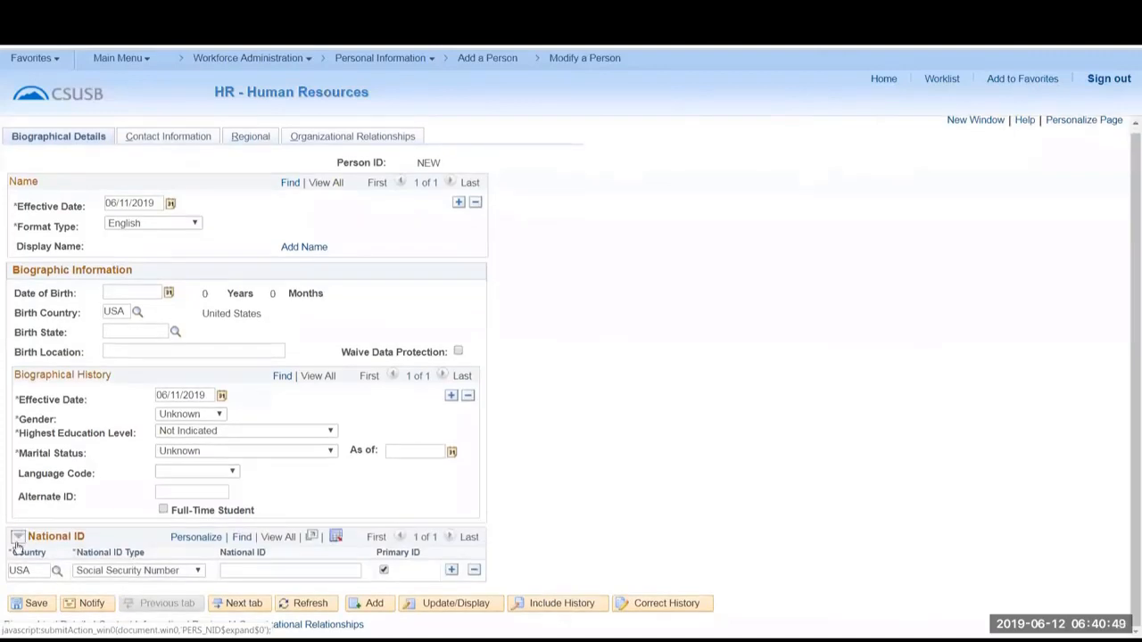
click(17, 545)
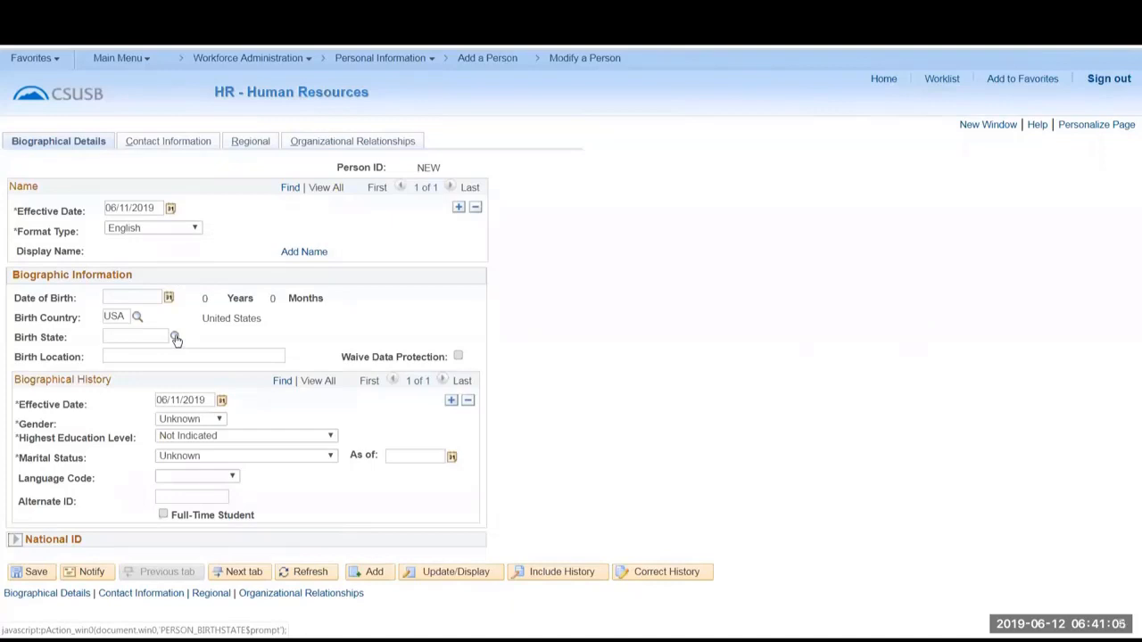
click(171, 208)
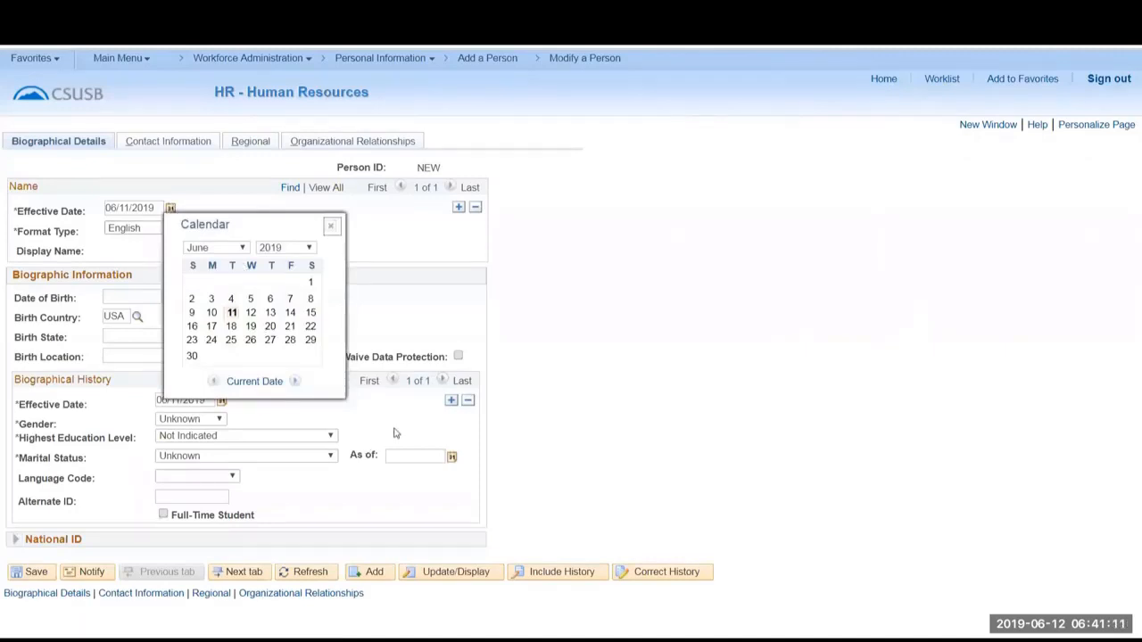
click(331, 225)
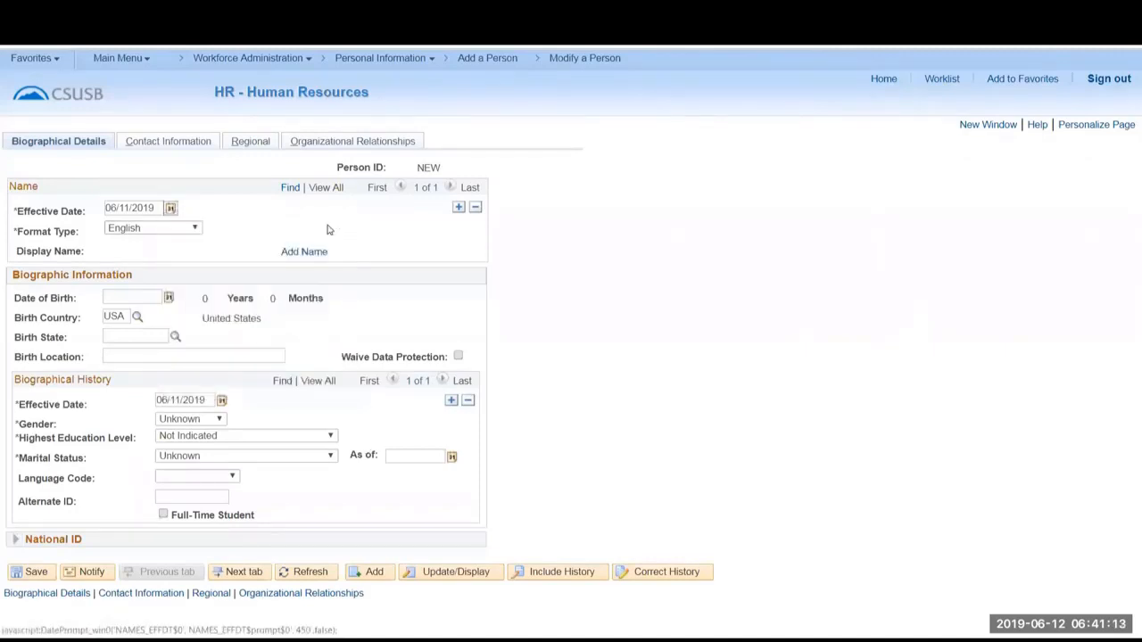
Search the Birth State lookup for states beginning with "puer" and "CA", and leave the lookup without choosing a state.
click(175, 337)
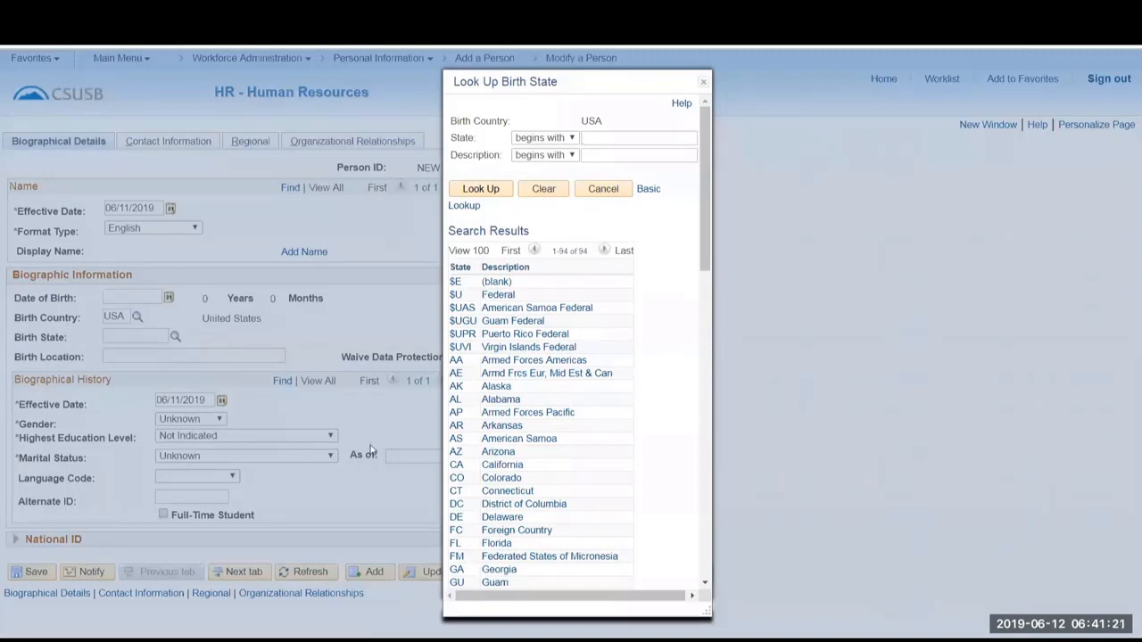
click(622, 138)
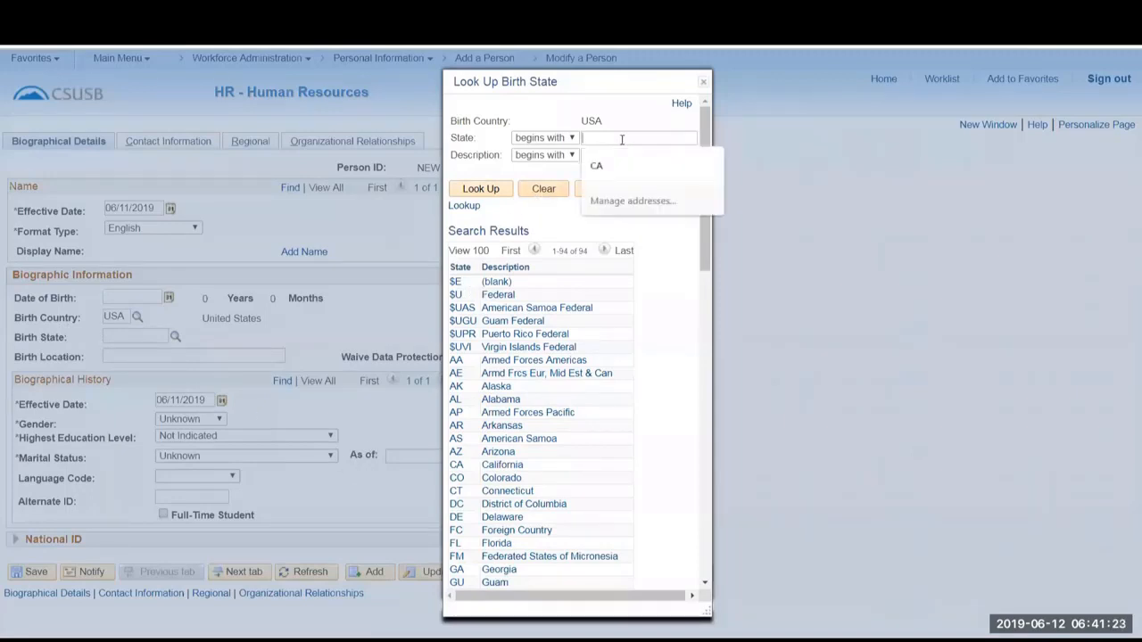
text(CALIF)
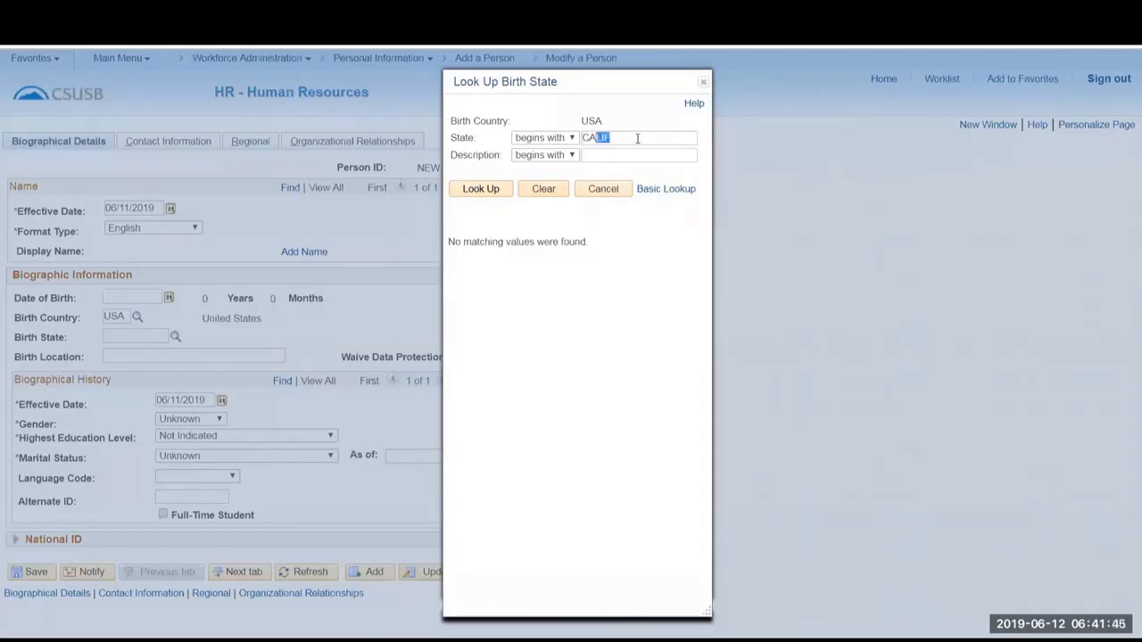
key(Delete)
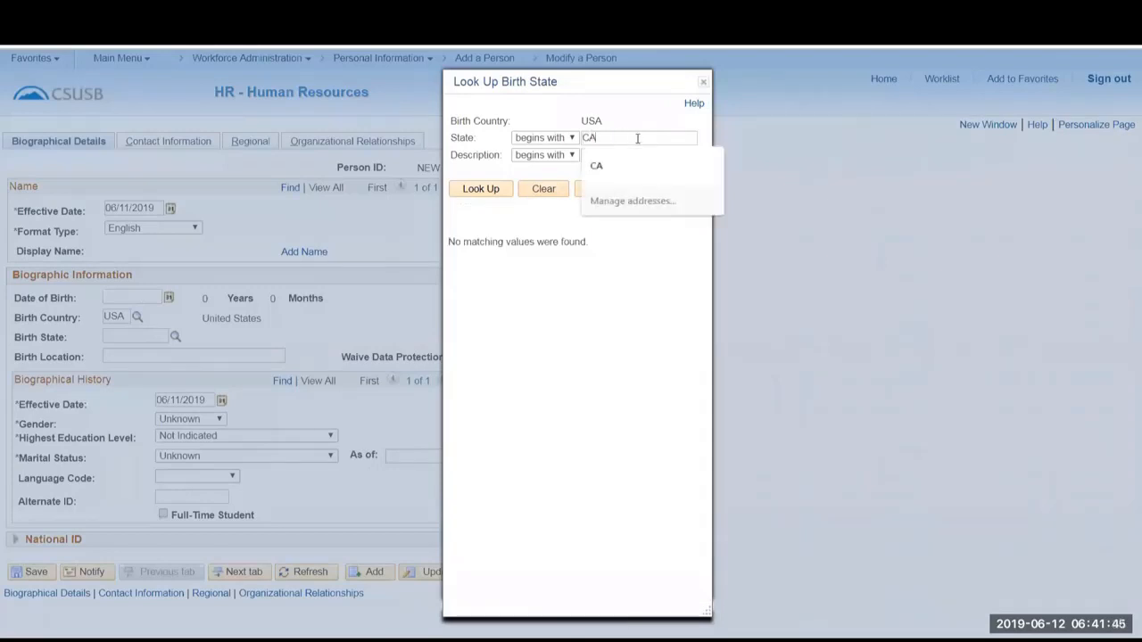
key(Return)
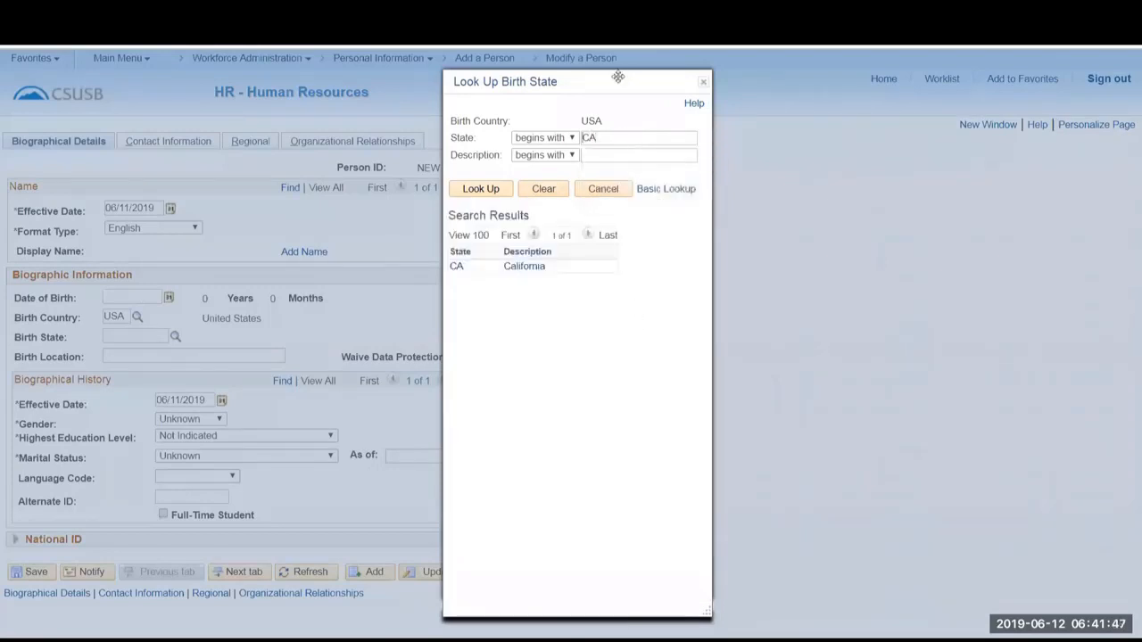
double_click(594, 137)
key(BackSpace)
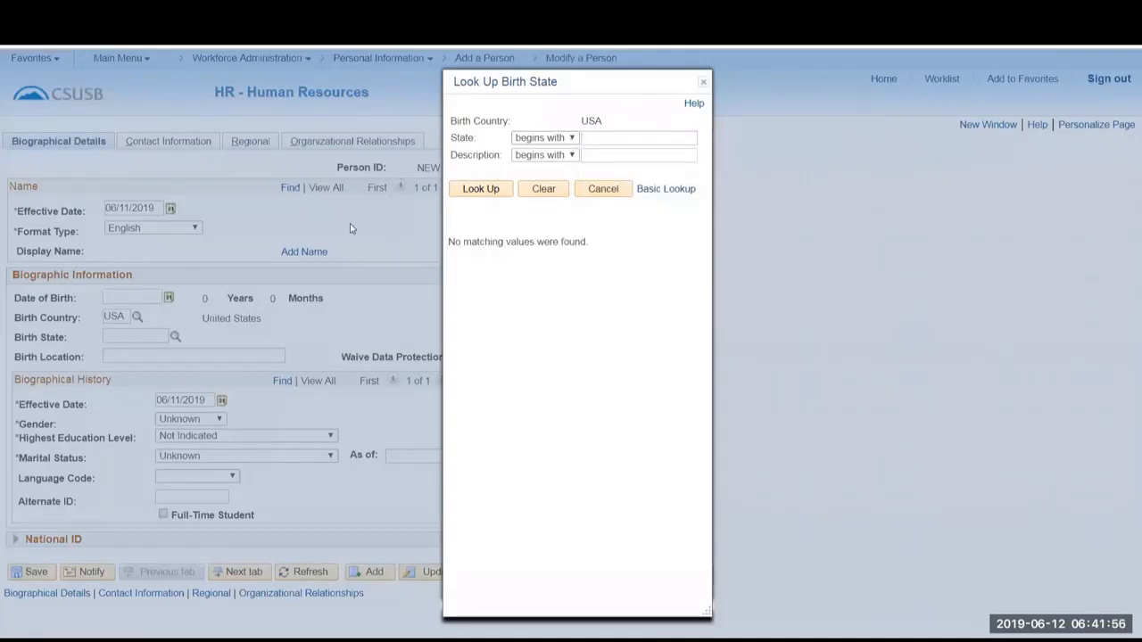
click(604, 190)
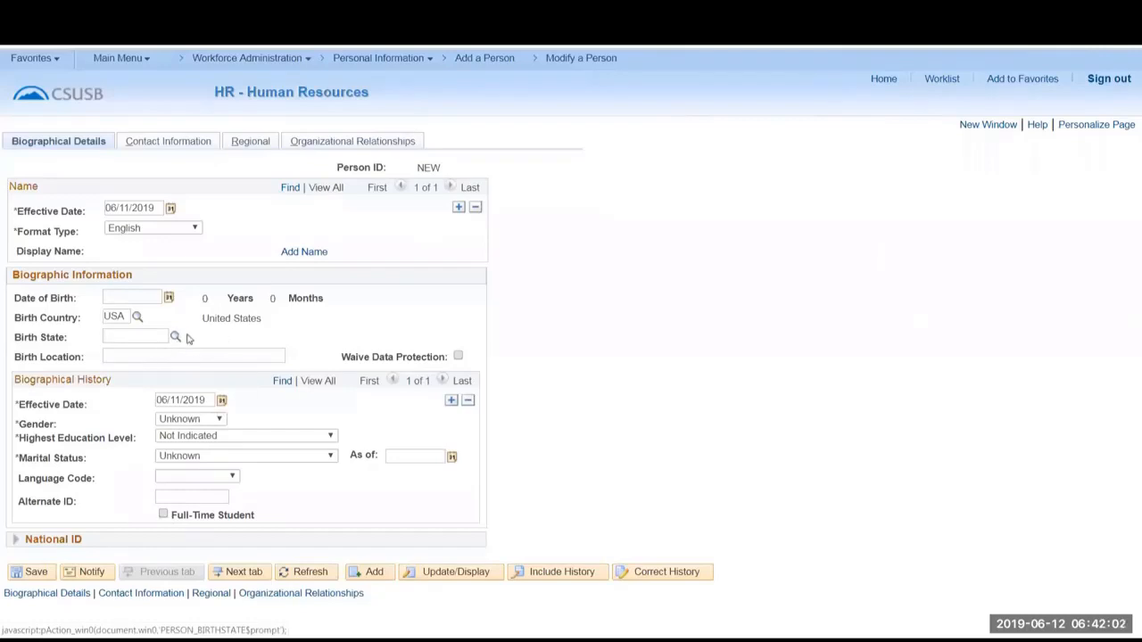
Browse the country list in the Birth Country lookup and close it without choosing a country.
click(137, 318)
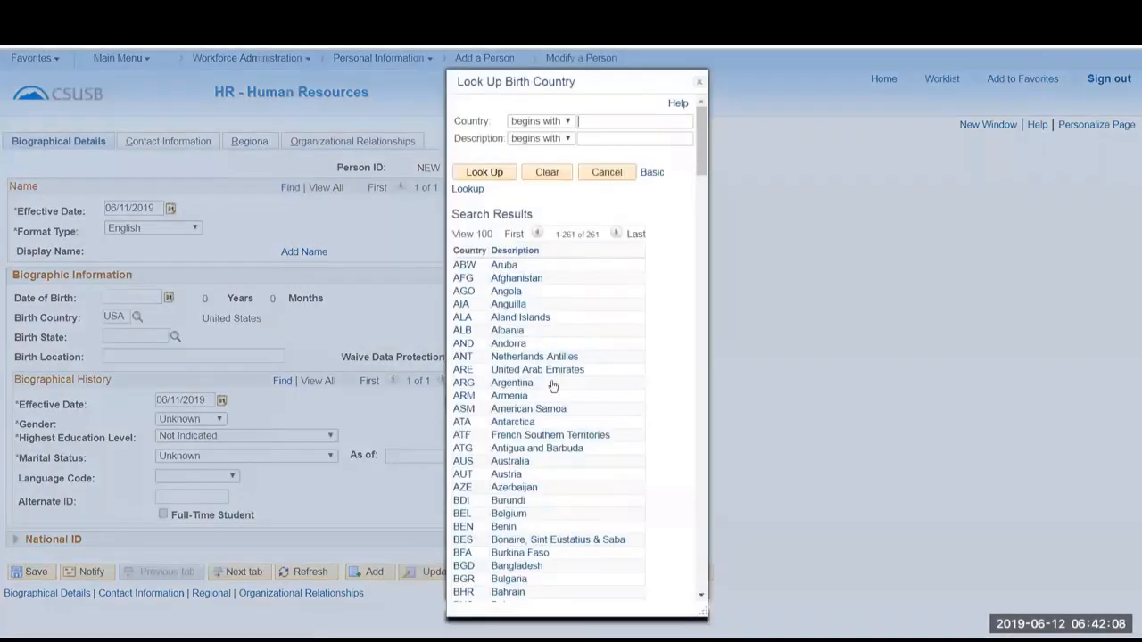
scroll(553, 385, down, 7)
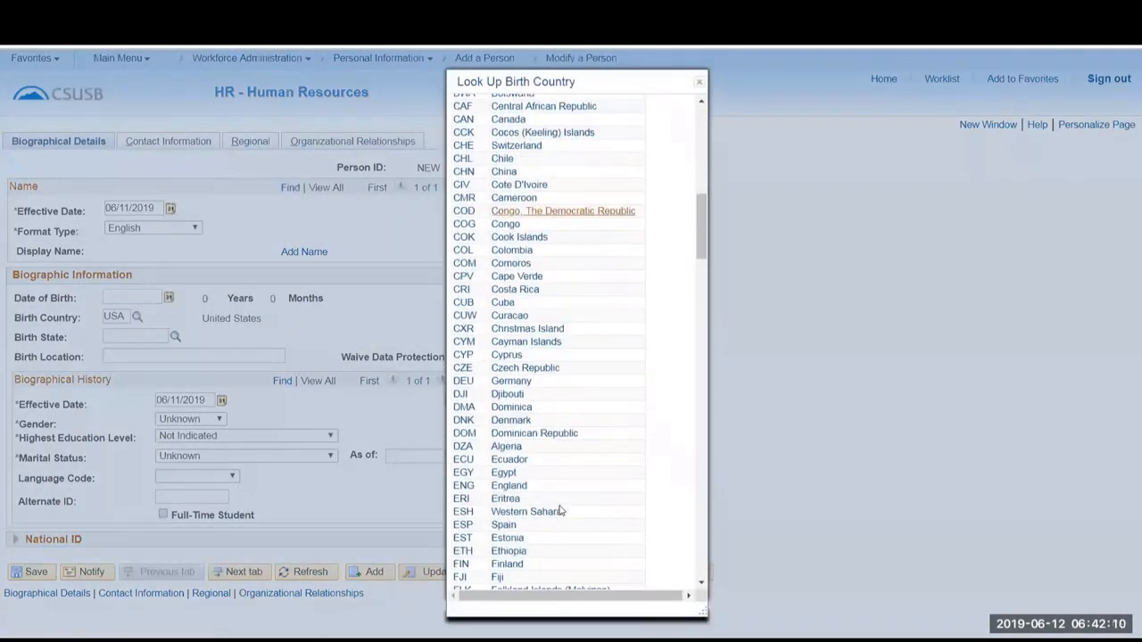
scroll(560, 511, up, 7)
click(699, 82)
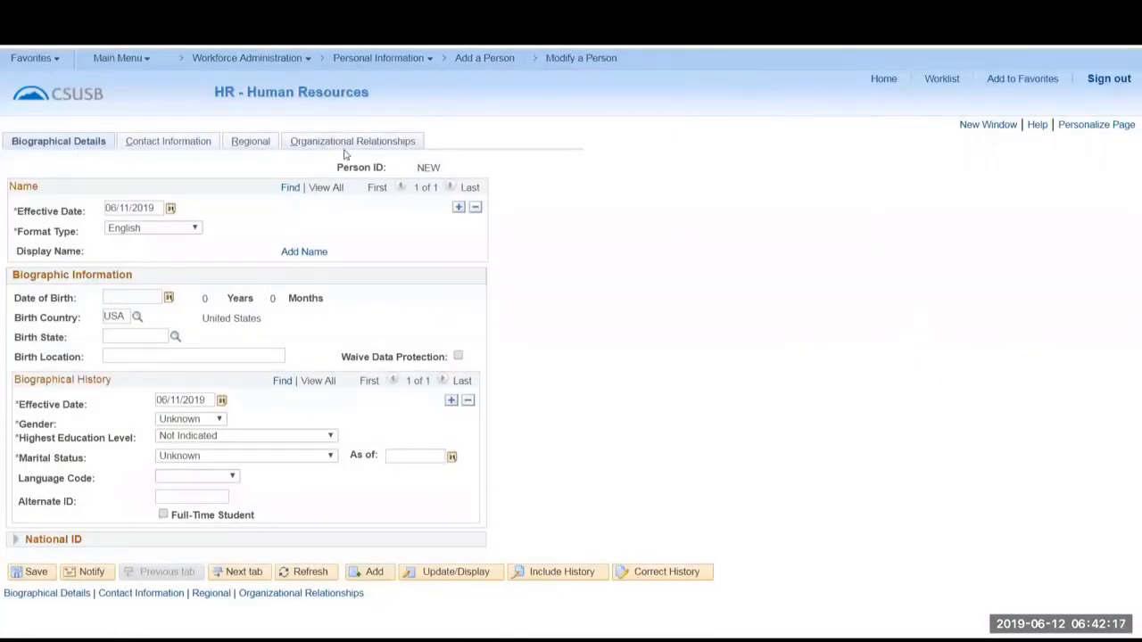
View the Contact Information, Organizational Relationships and Regional pages, and look over the entries available under Personal Information.
click(129, 593)
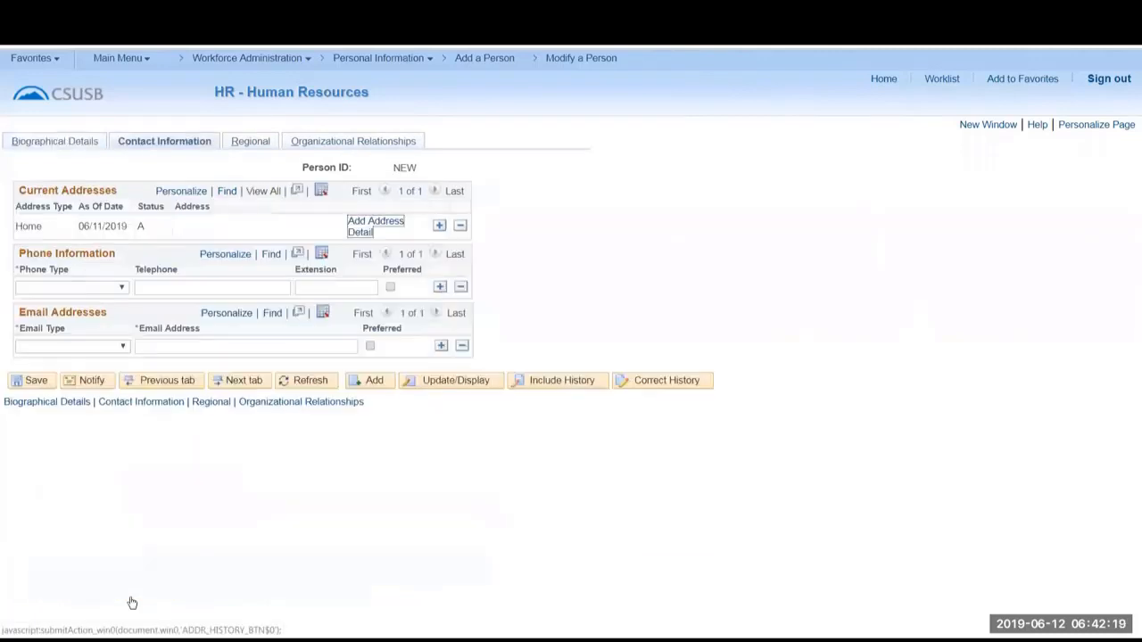
click(265, 405)
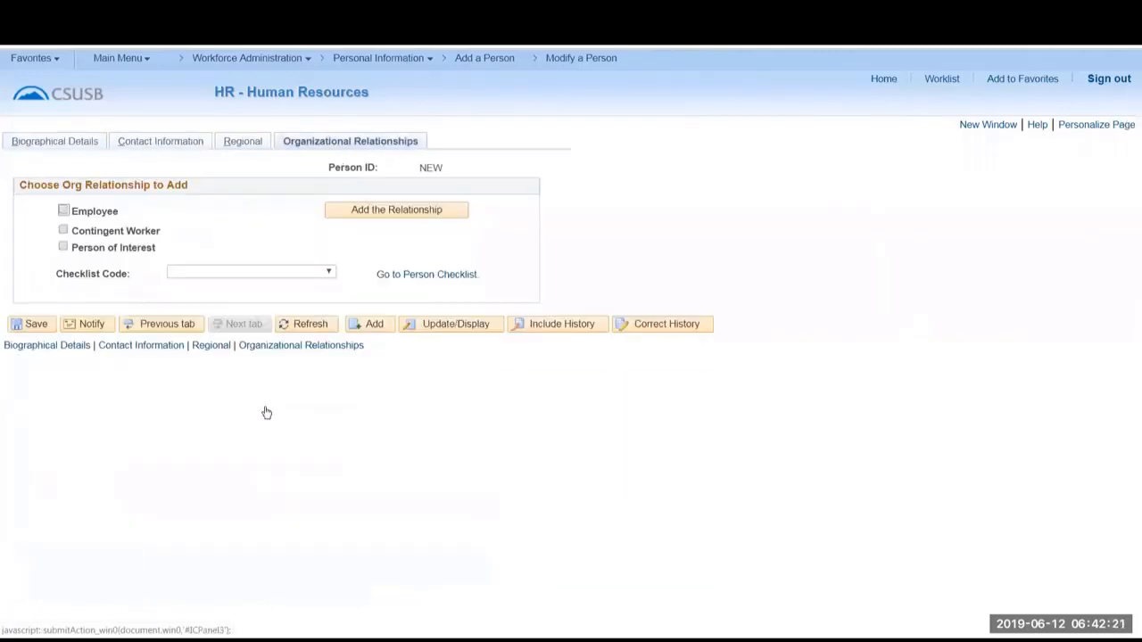
click(211, 347)
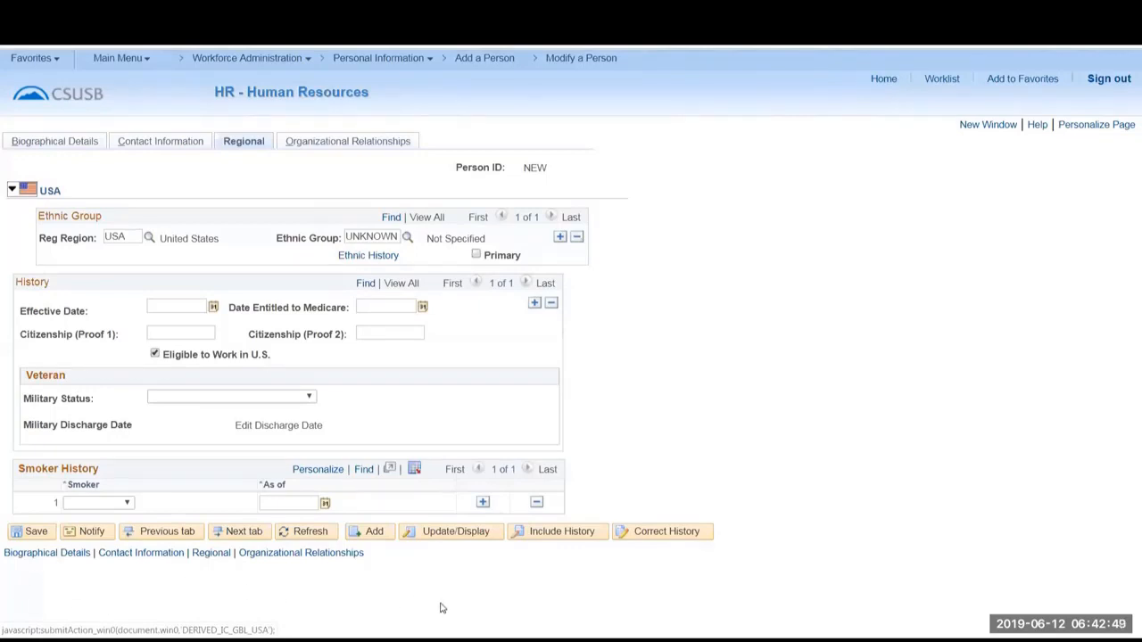
click(430, 60)
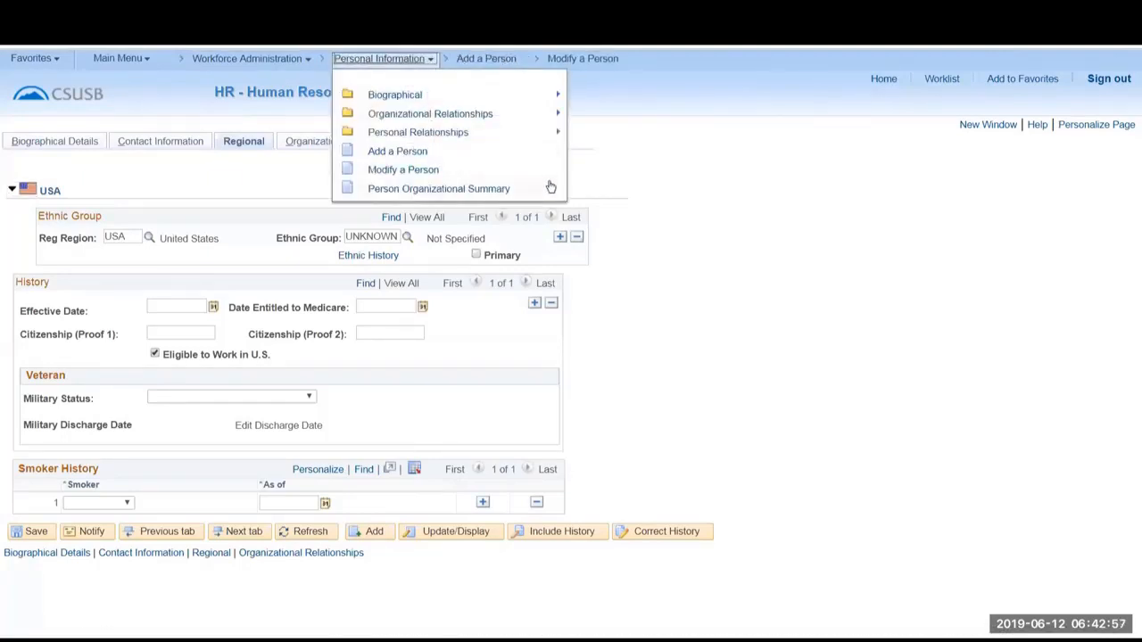
click(685, 205)
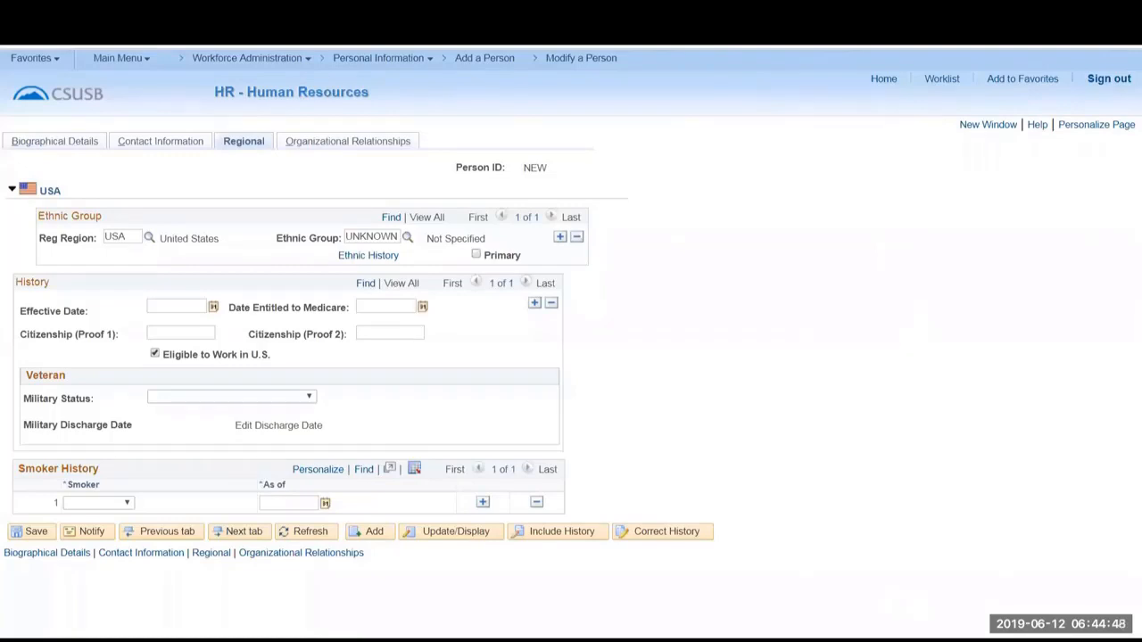
Open the Query Viewer, found within the Query folder of Reporting Tools.
click(28, 59)
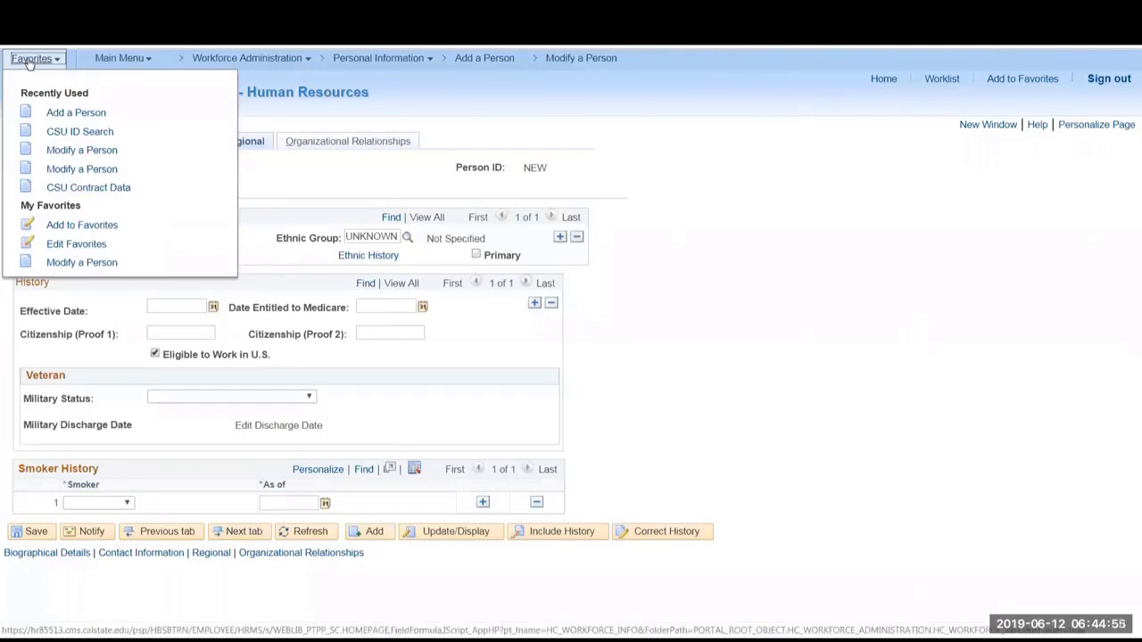
click(111, 59)
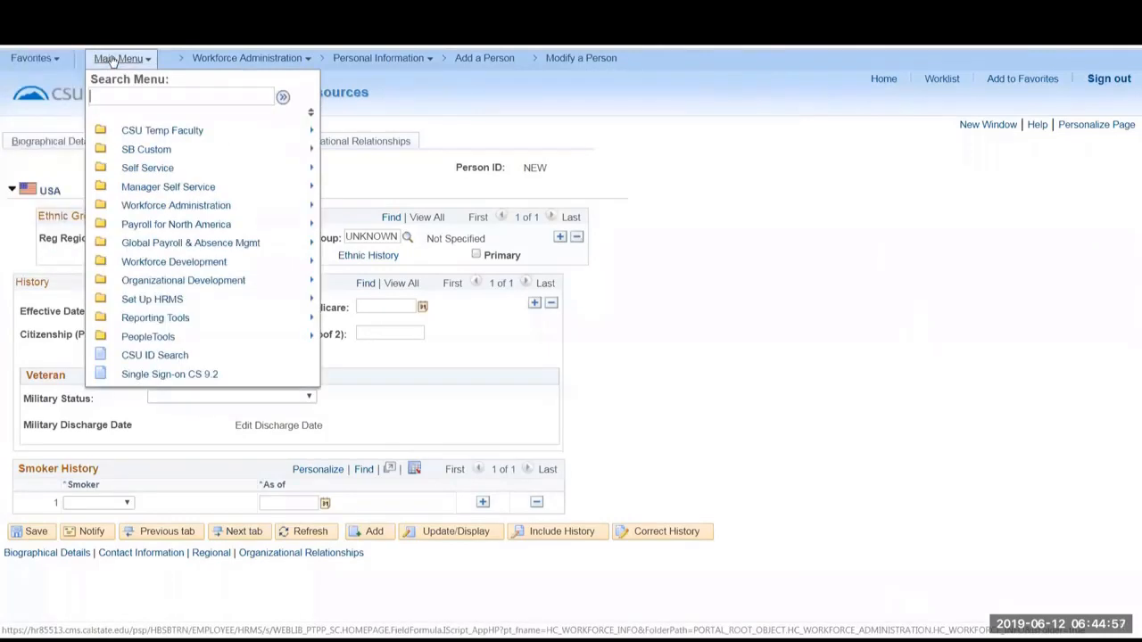
click(155, 319)
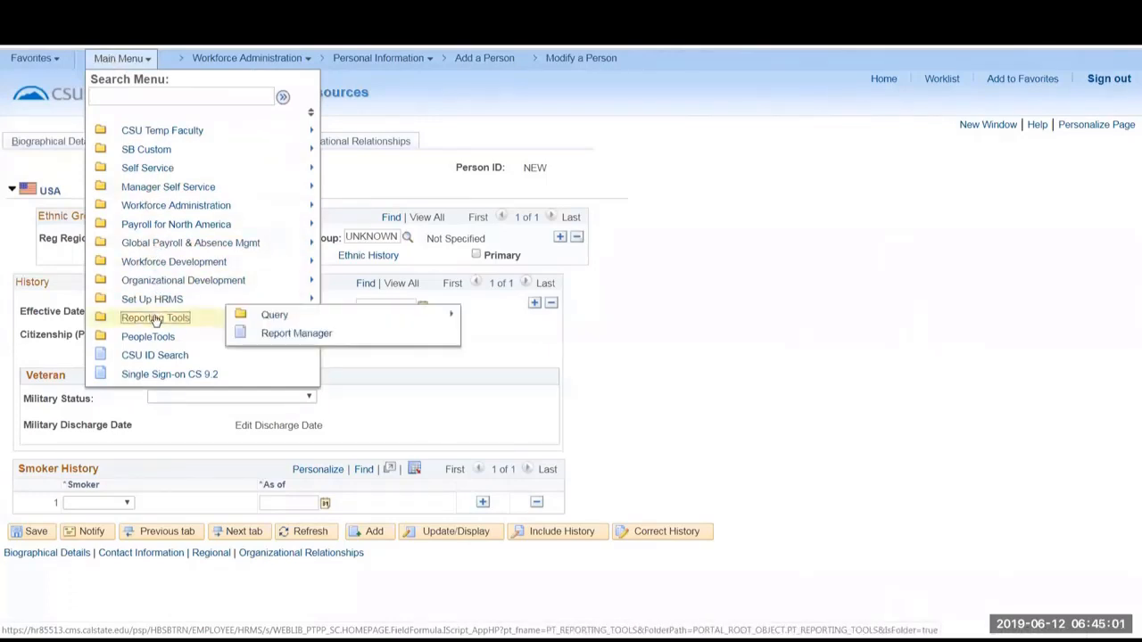
click(278, 318)
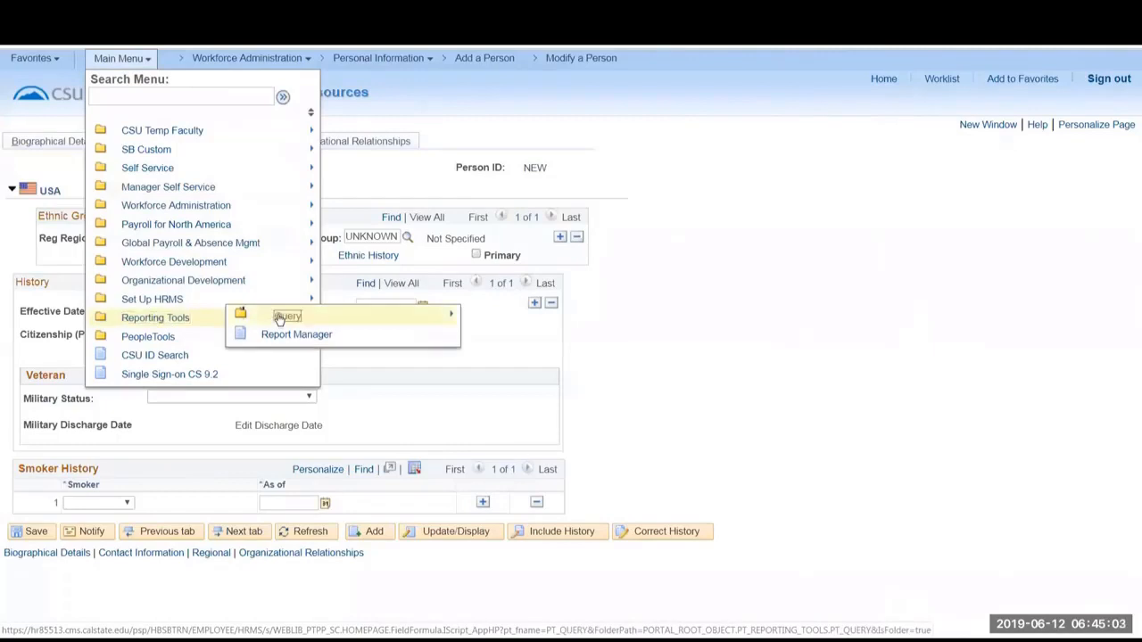
click(437, 331)
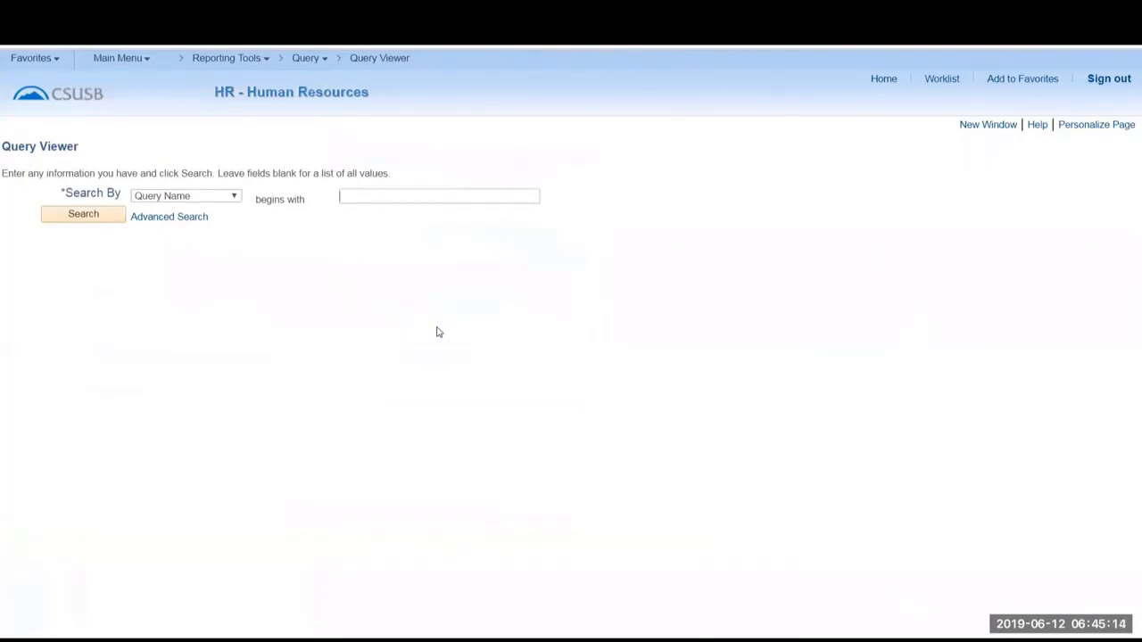
Search for queries whose names begin with "SB_" and look over the list of results.
text(SB_)
click(86, 223)
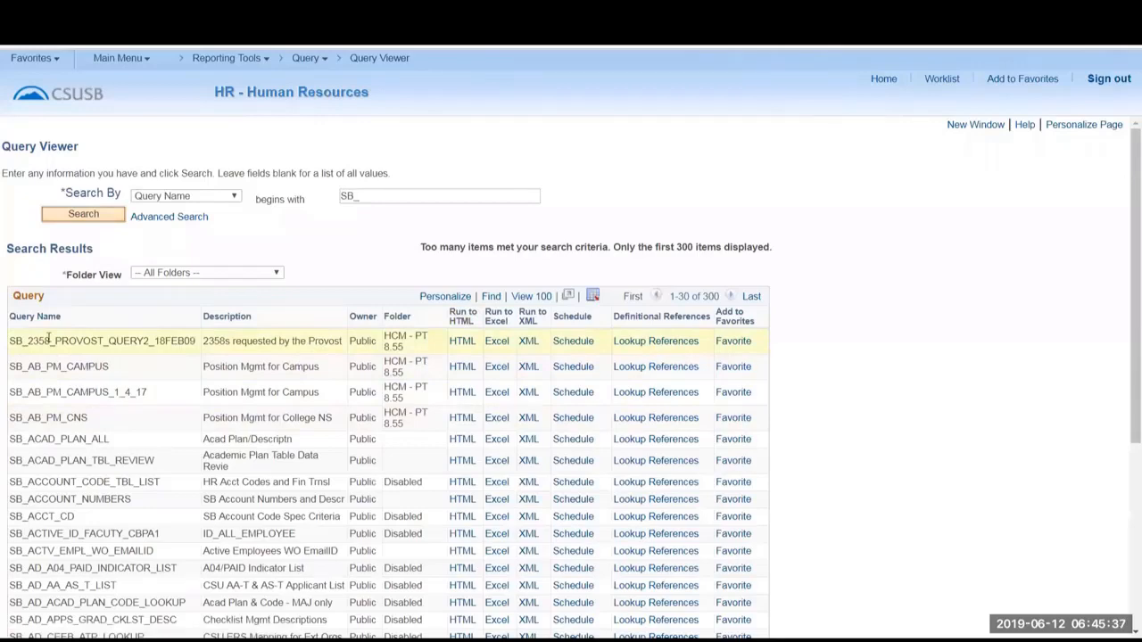
scroll(50, 362, down, 4)
scroll(532, 406, up, 4)
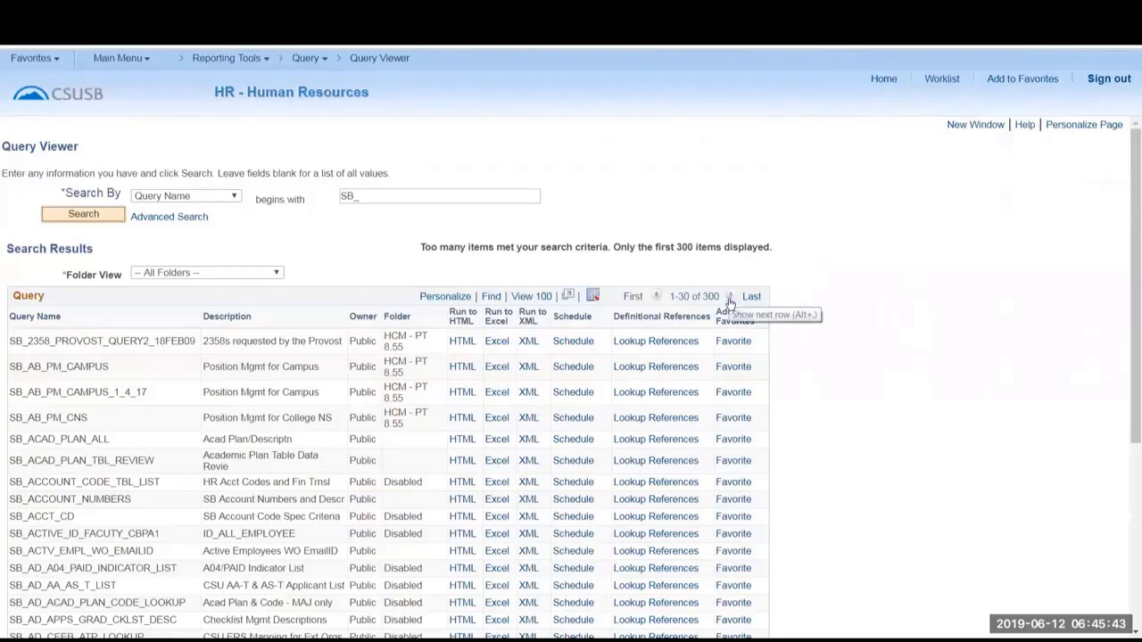
Show 100 query results at a time and sort the list by folder in descending order.
click(535, 297)
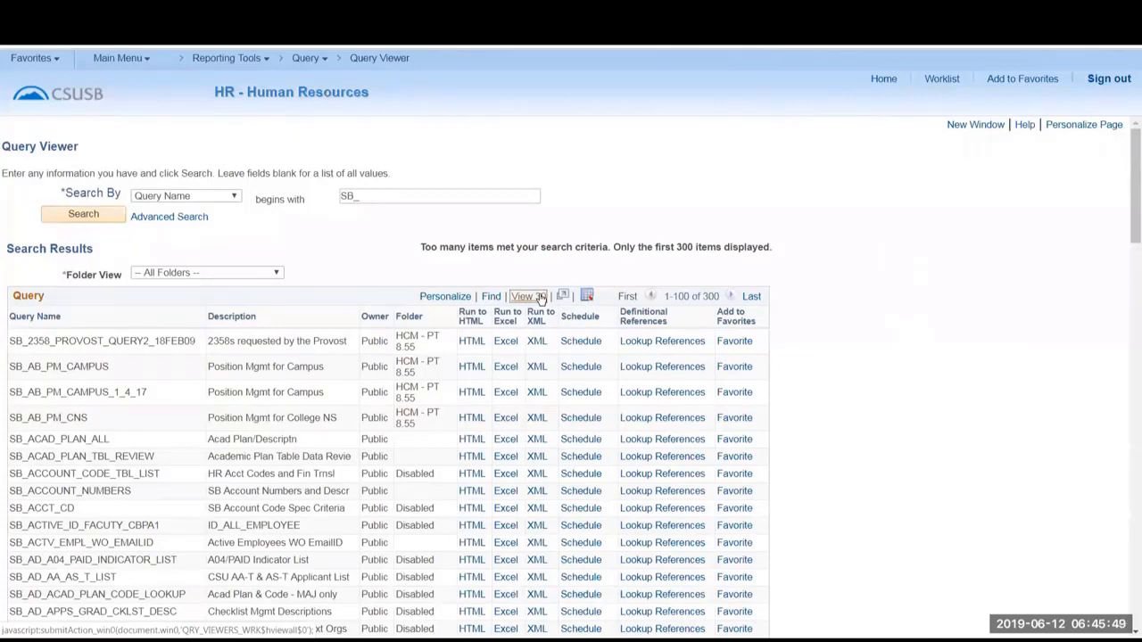
scroll(374, 392, down, 10)
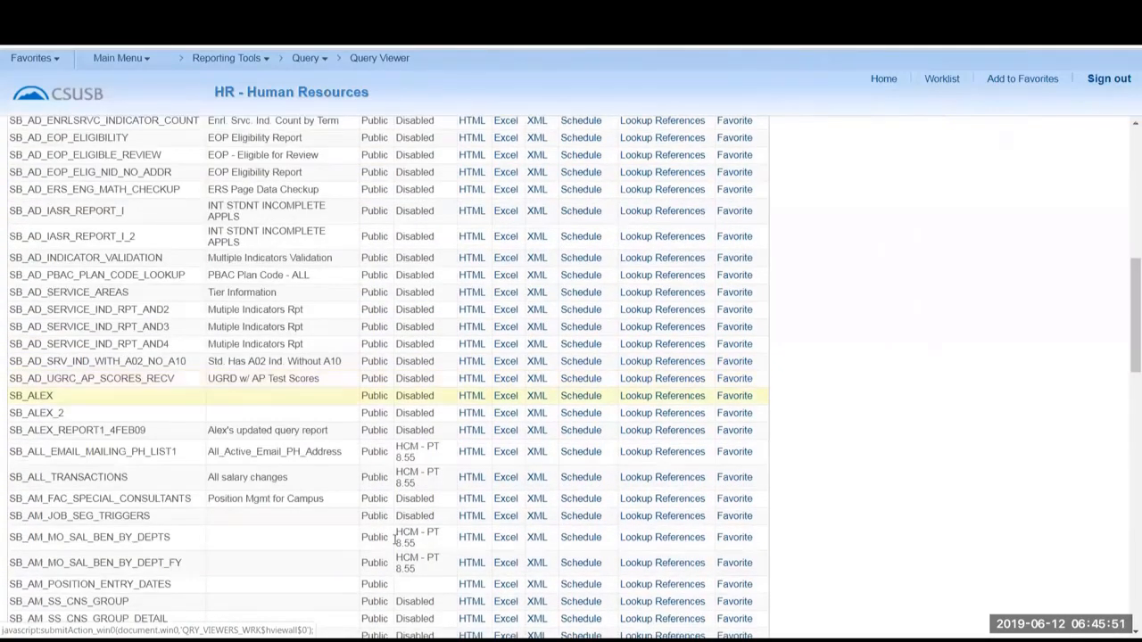
scroll(397, 607, up, 10)
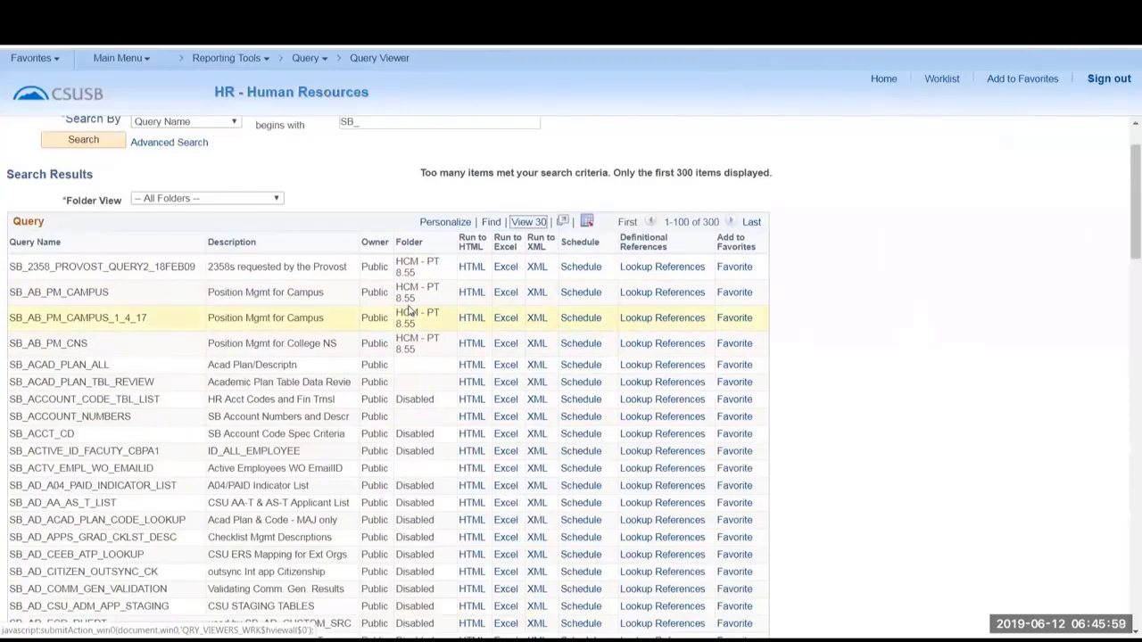
click(411, 239)
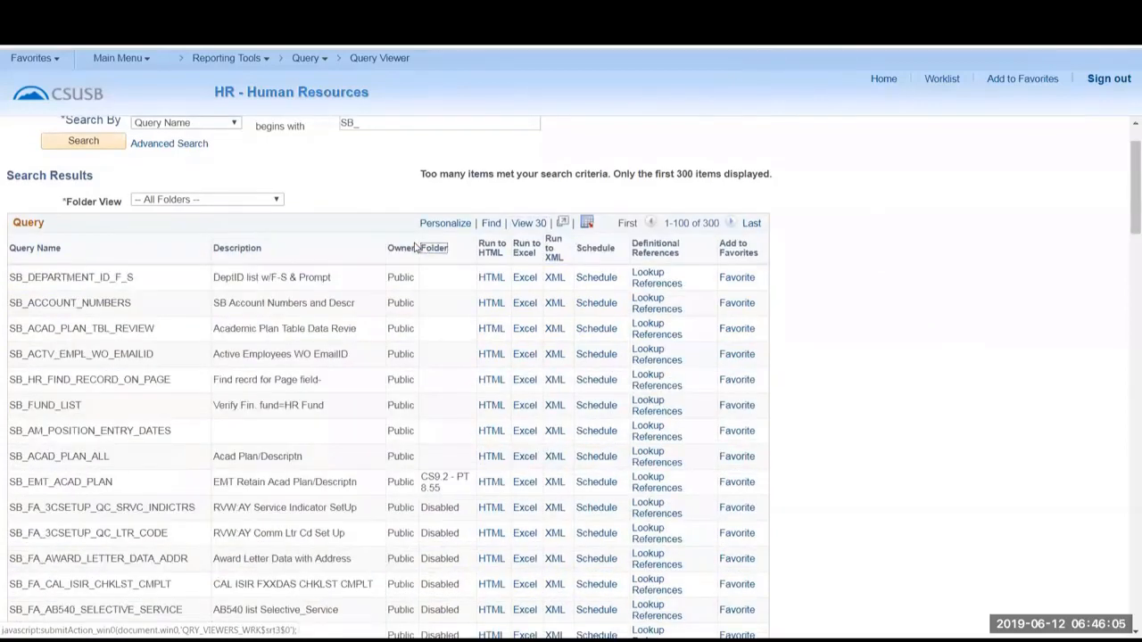
click(436, 249)
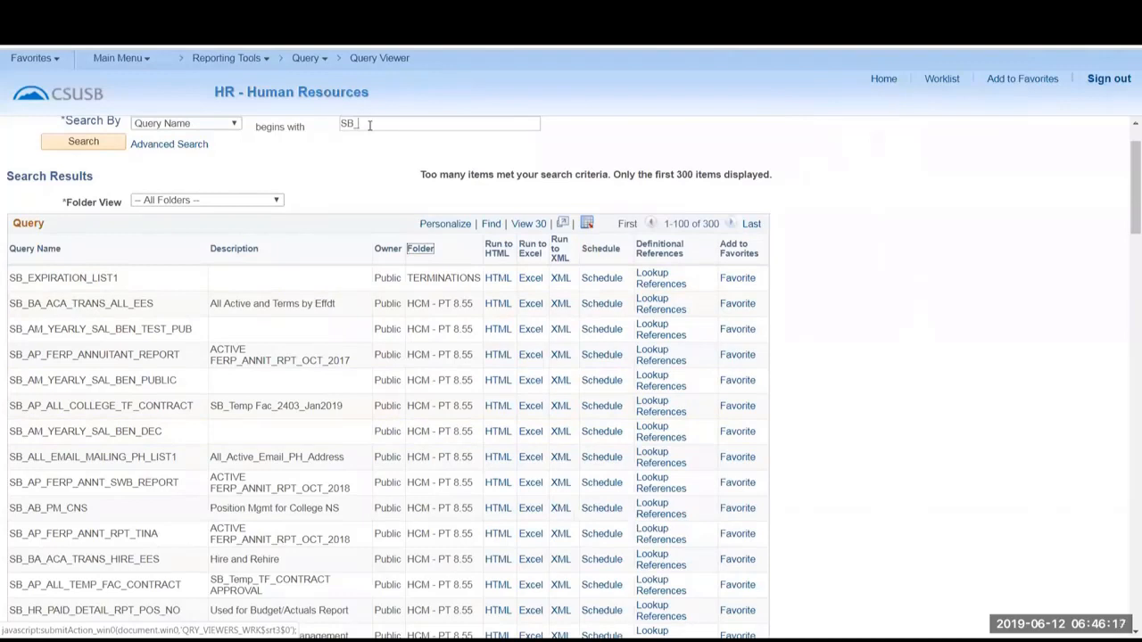
Search for queries whose names begin with "SB_JO", and for those beginning with "SB_NEW".
text(jo)
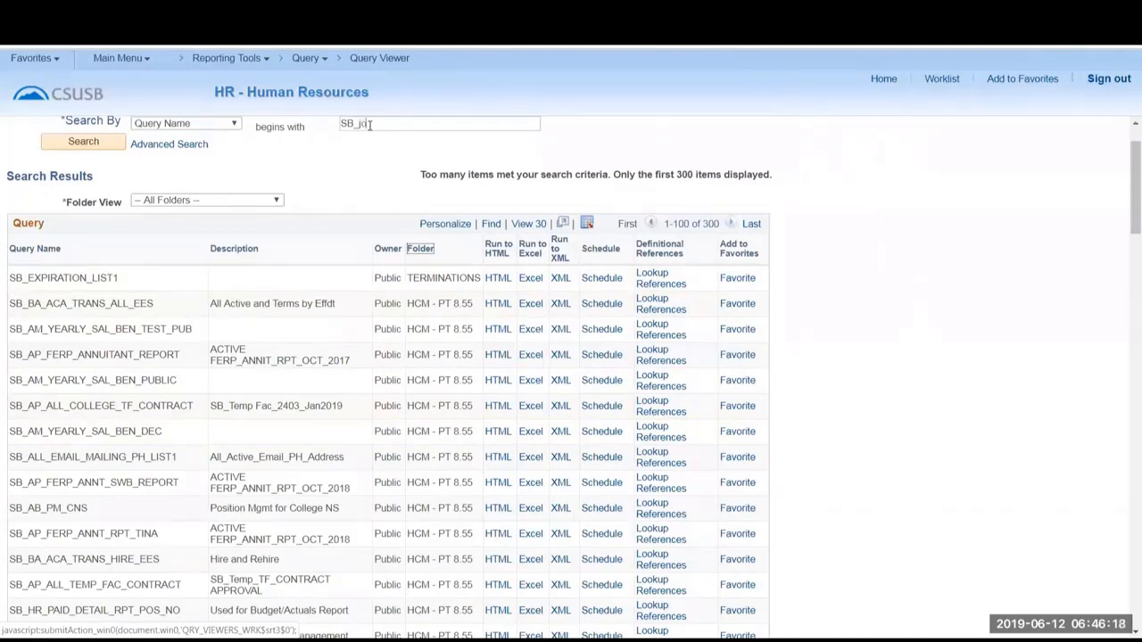
click(85, 144)
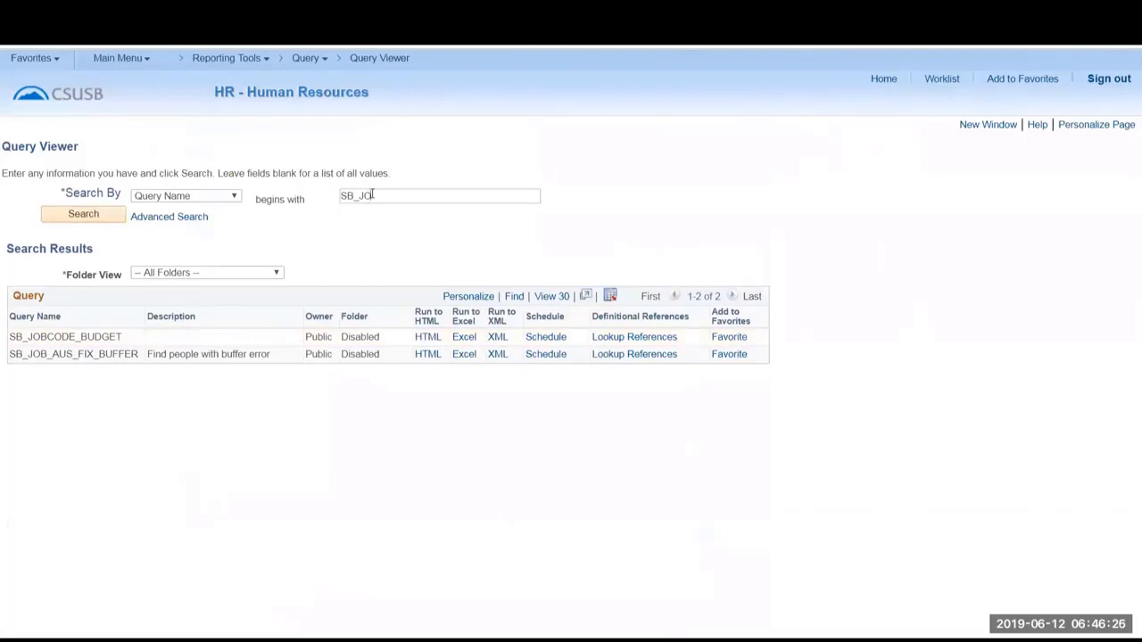
key(BackSpace)
key(BackSpace)
text(NEW)
key(Return)
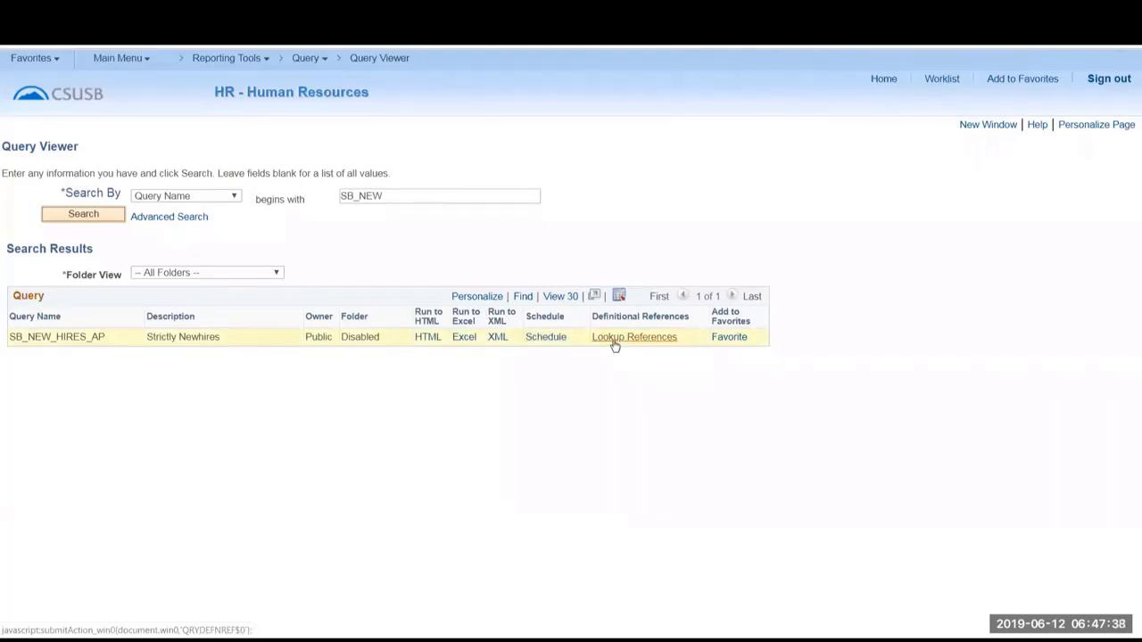
Add the SB_NEW_HIRES_AP query to the favorite queries and reopen the Query Viewer to see the favorites list.
click(737, 340)
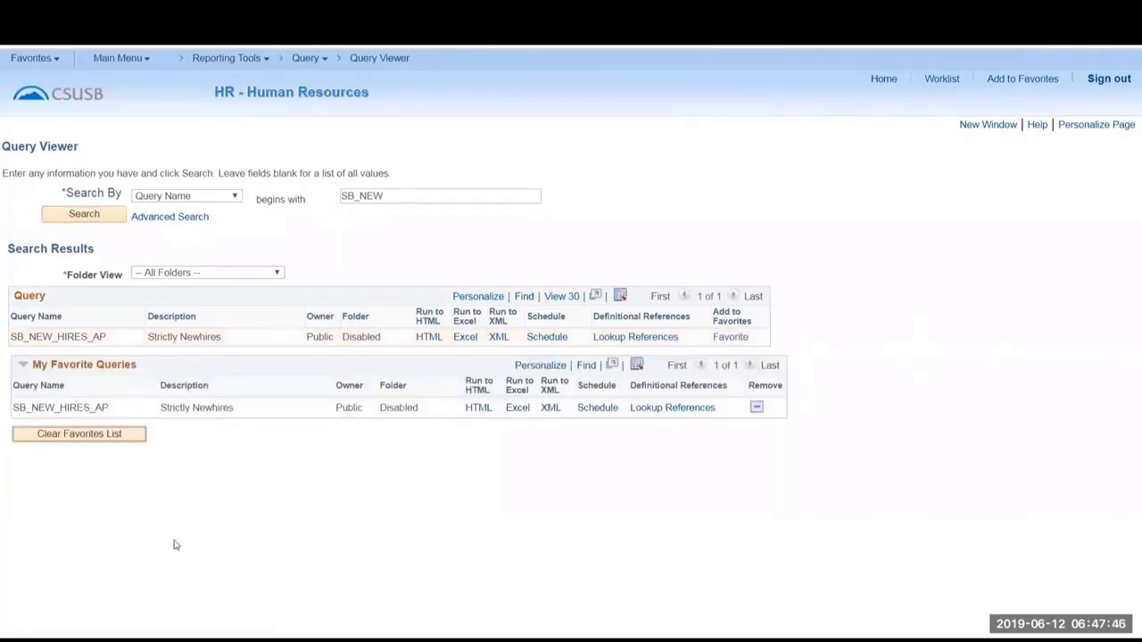
mouse_move(311, 60)
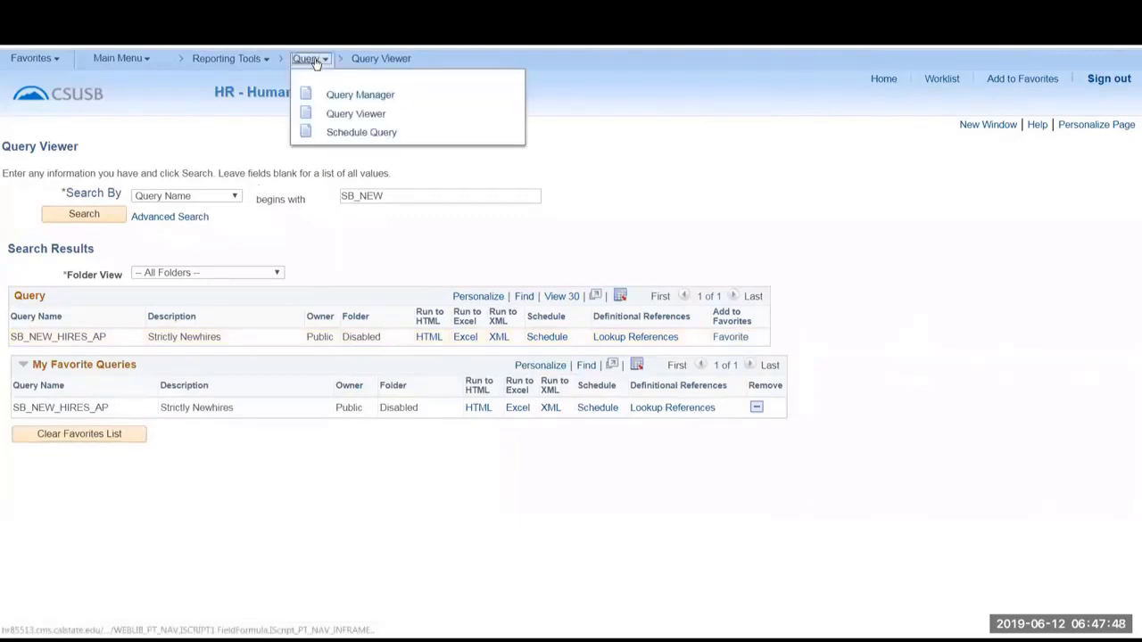
click(356, 114)
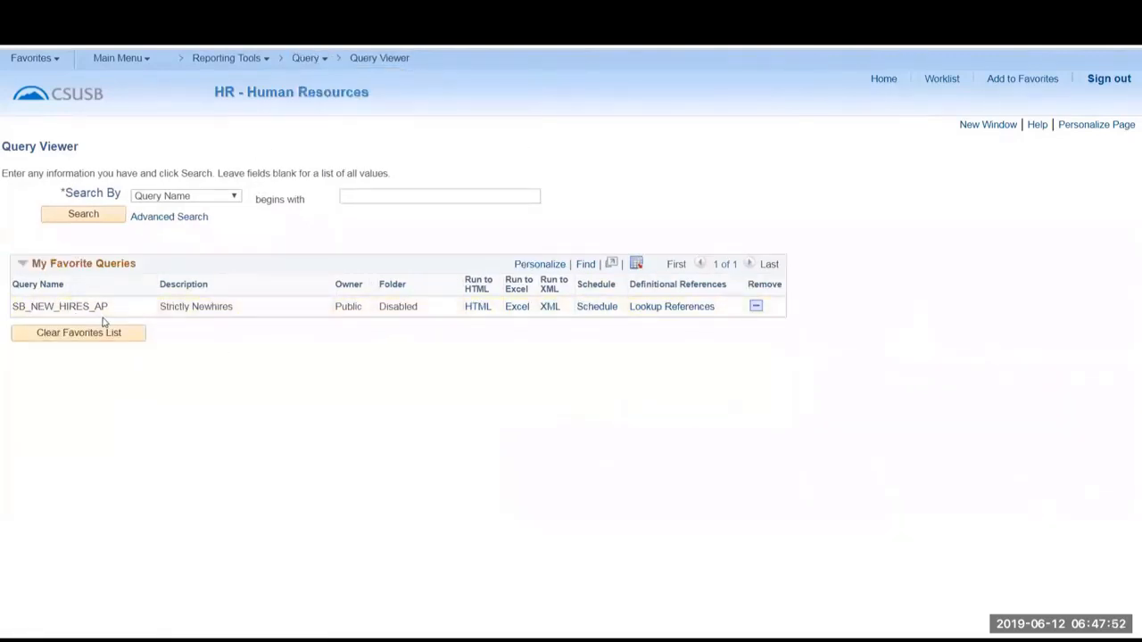
Search for queries beginning with "SB_" and add SB_ACTV_EMPL_WO_EMAILID to the favorite queries.
text(SB_)
key(Return)
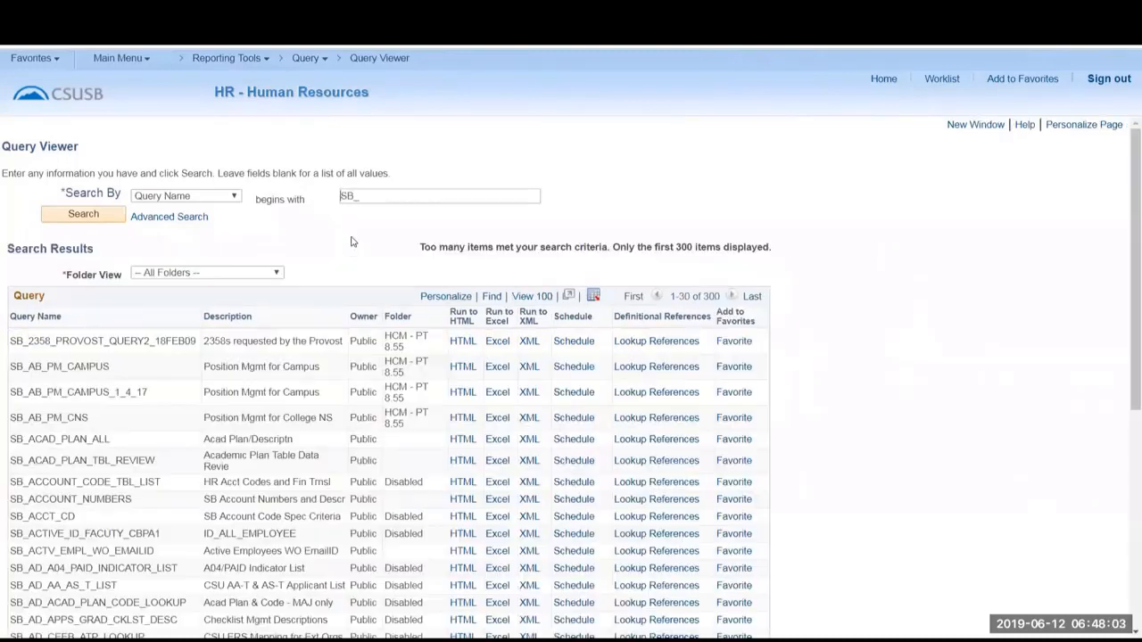
scroll(446, 356, down, 2)
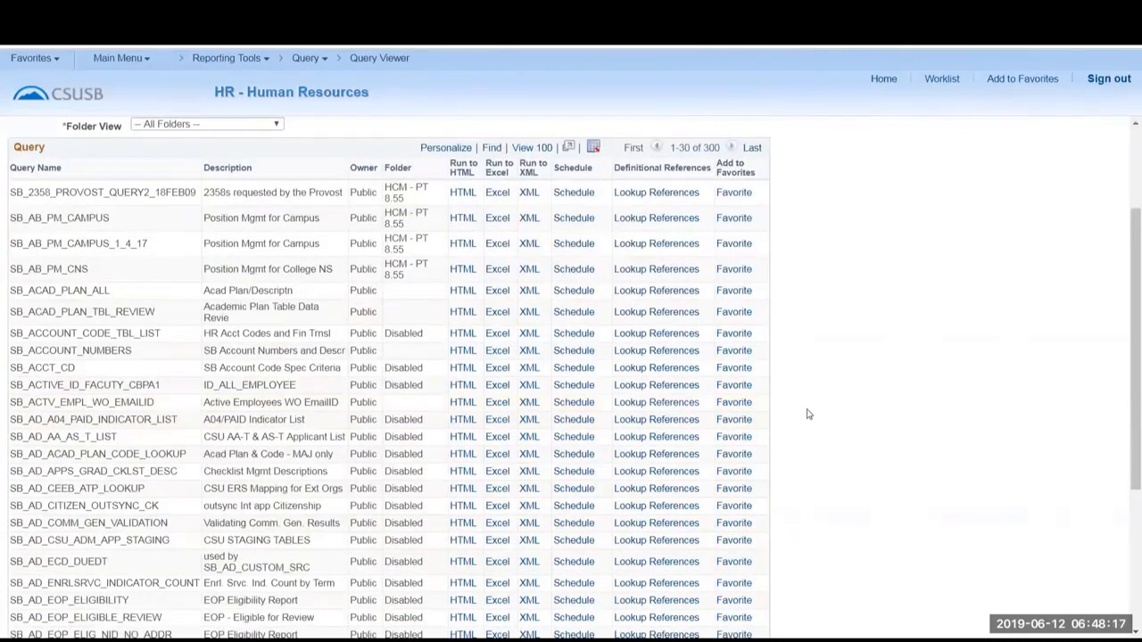
click(734, 404)
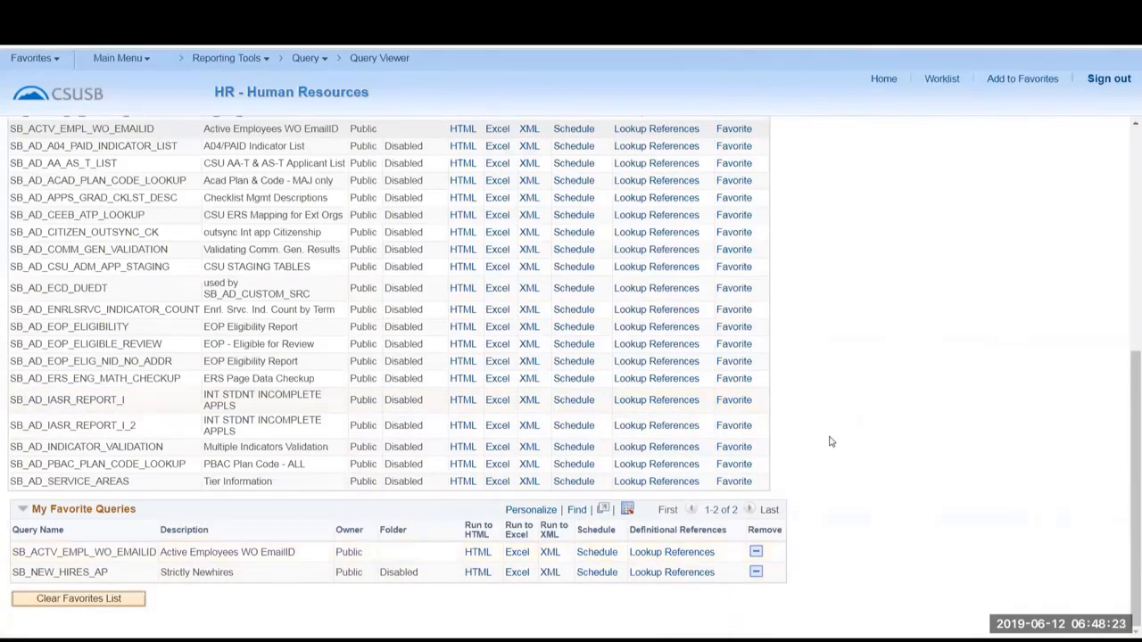
Reopen the Query Viewer and run the favorite query SB_ACTV_EMPL_WO_EMAILID to HTML.
scroll(829, 440, up, 10)
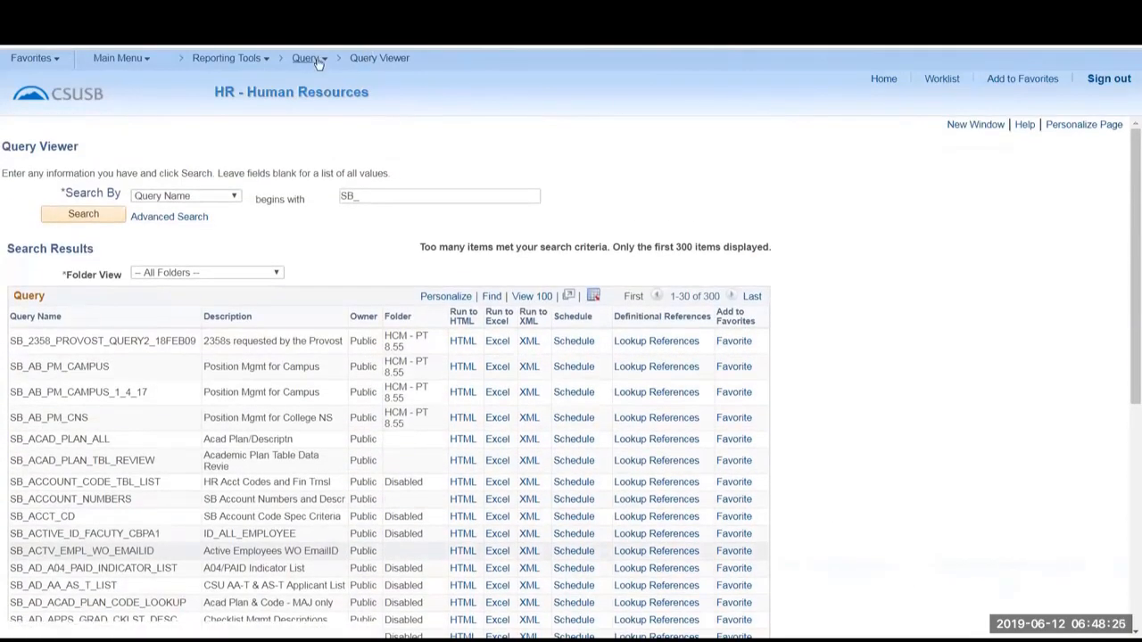
click(308, 58)
click(348, 114)
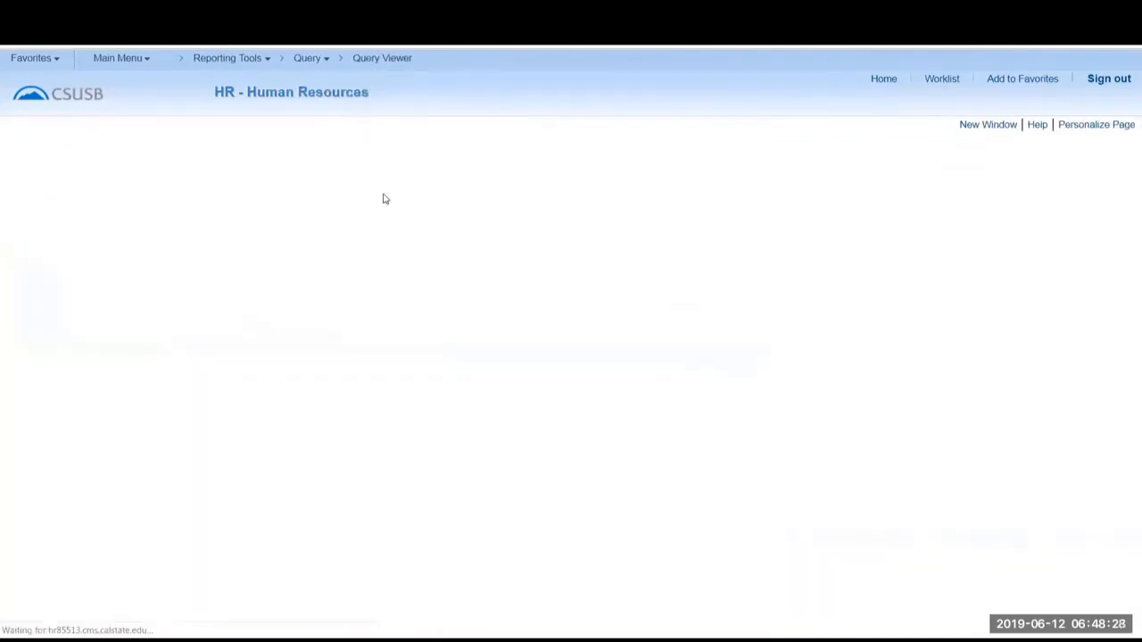
click(340, 197)
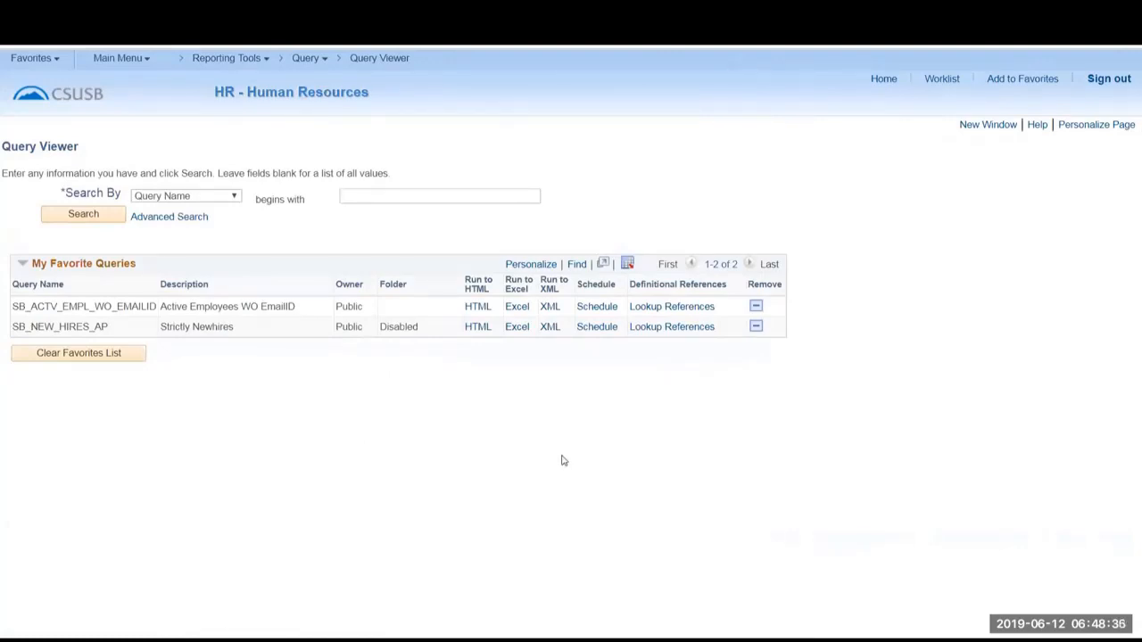
click(478, 309)
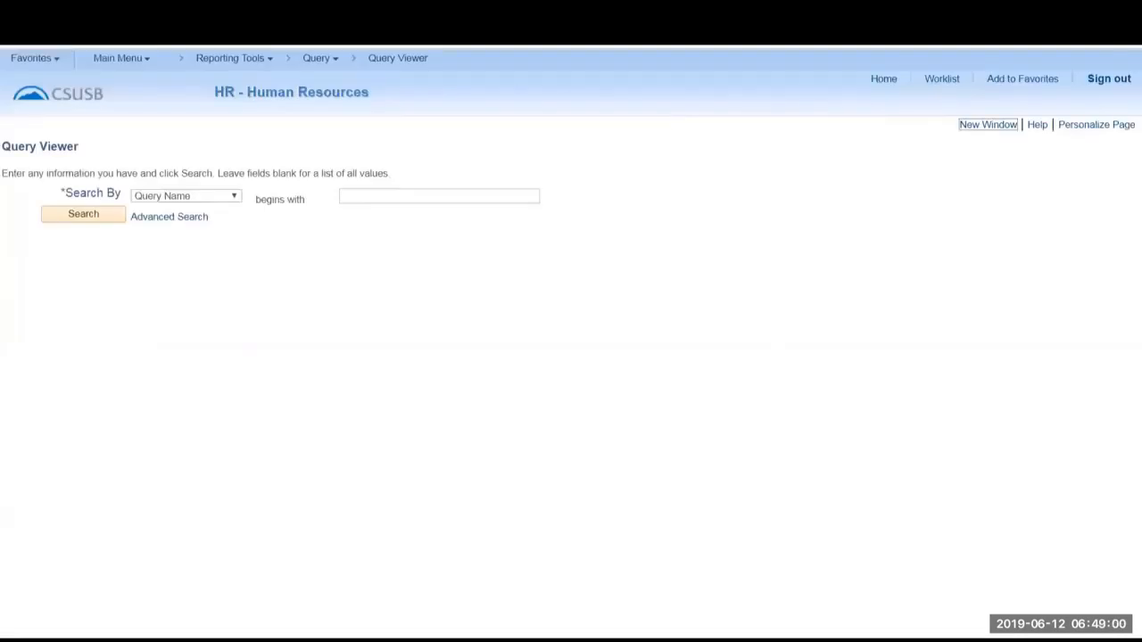
Try to search for queries beginning with "sb_" in another Query Viewer window, and leave that window.
click(365, 196)
text(st)
text(_)
click(99, 215)
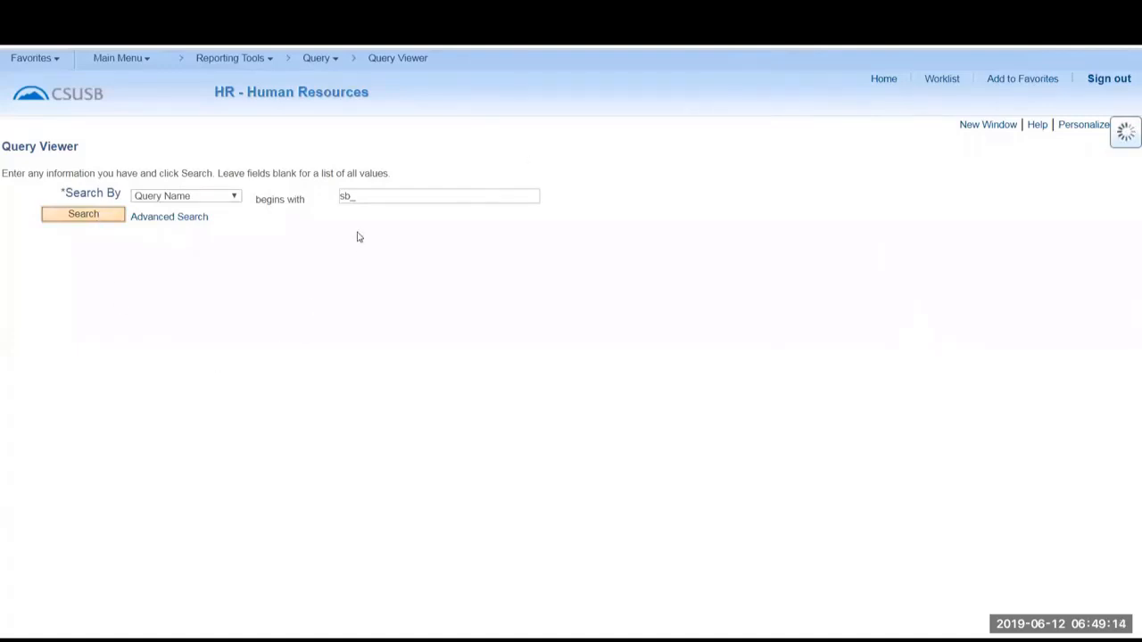
click(367, 195)
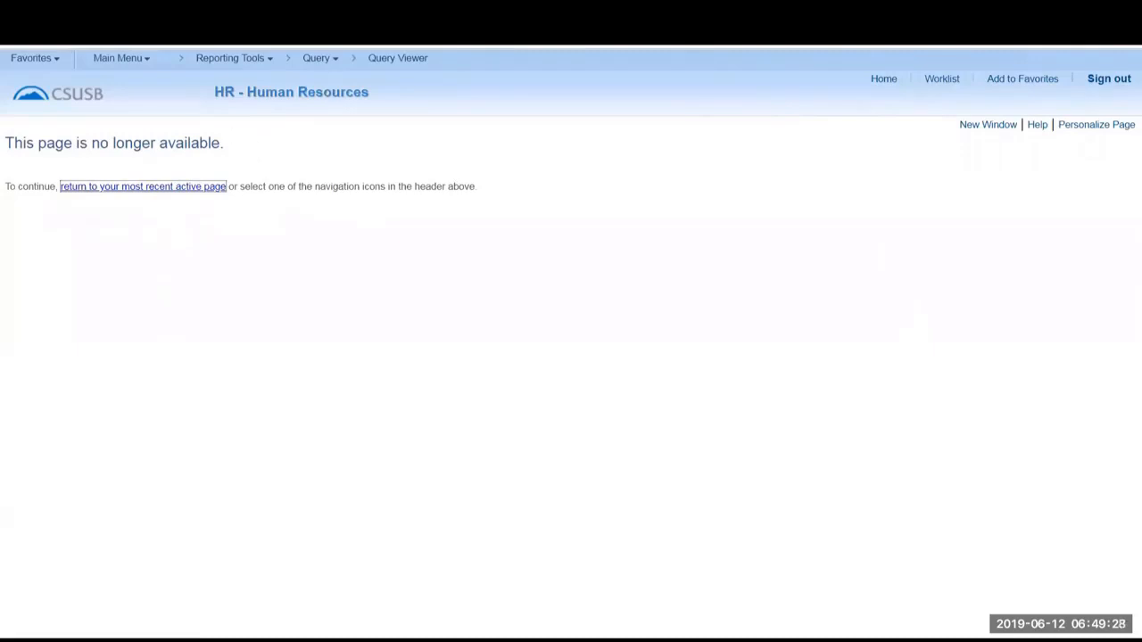
click(1062, 22)
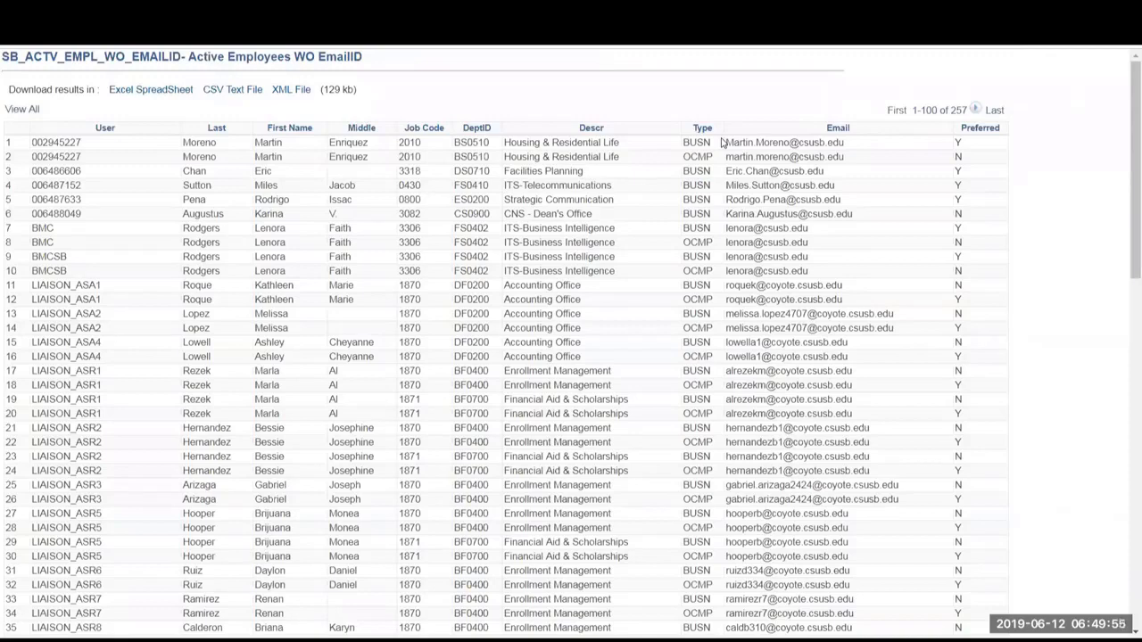
Download the SB_ACTV_EMPL_WO_EMAILID results as a CSV text file, and open it in Excel in a wider window.
click(233, 91)
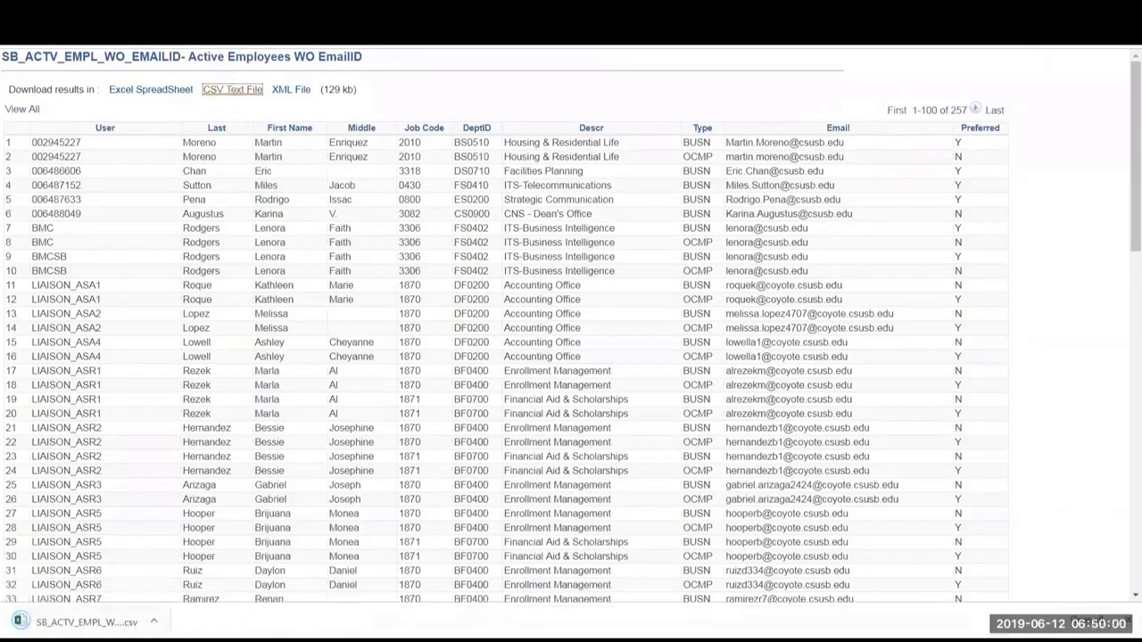
click(106, 622)
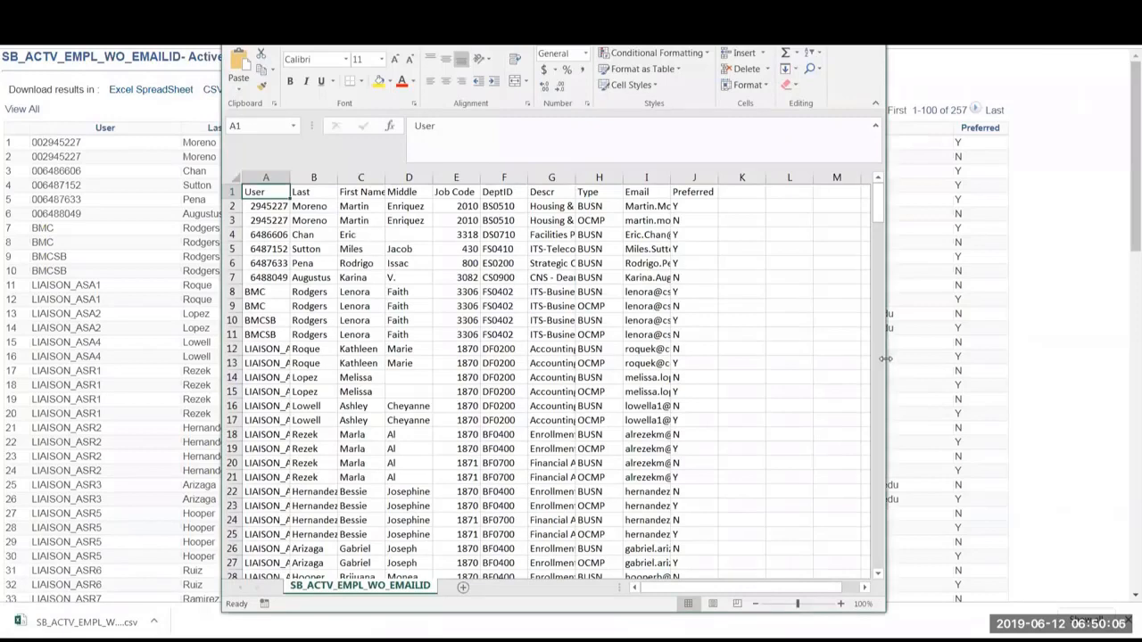
drag(1009, 351, 1008, 352)
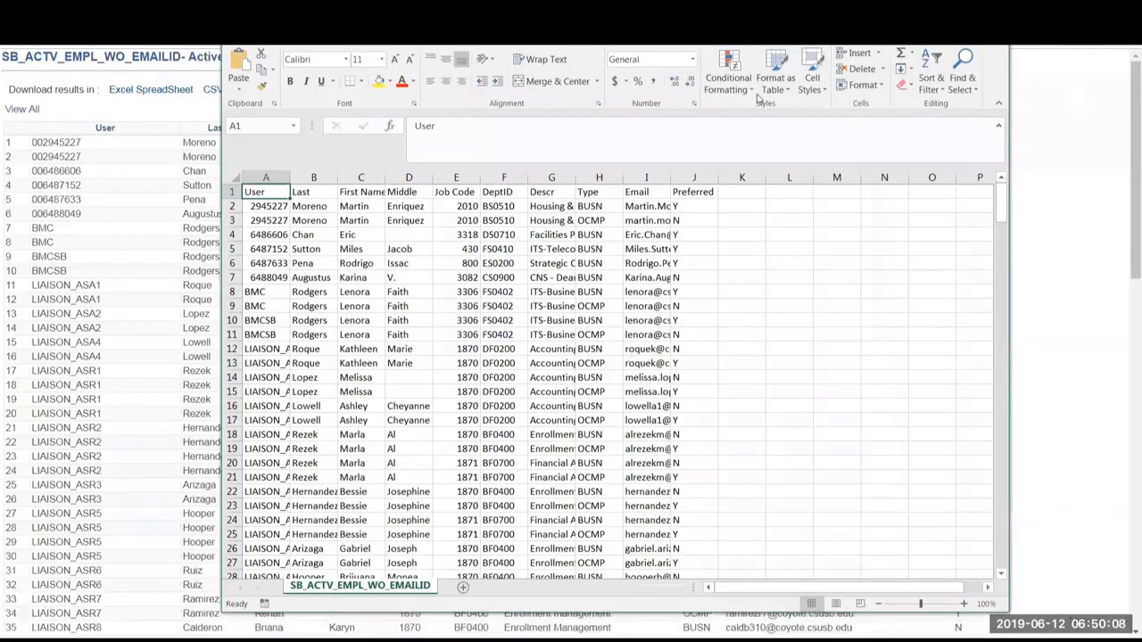